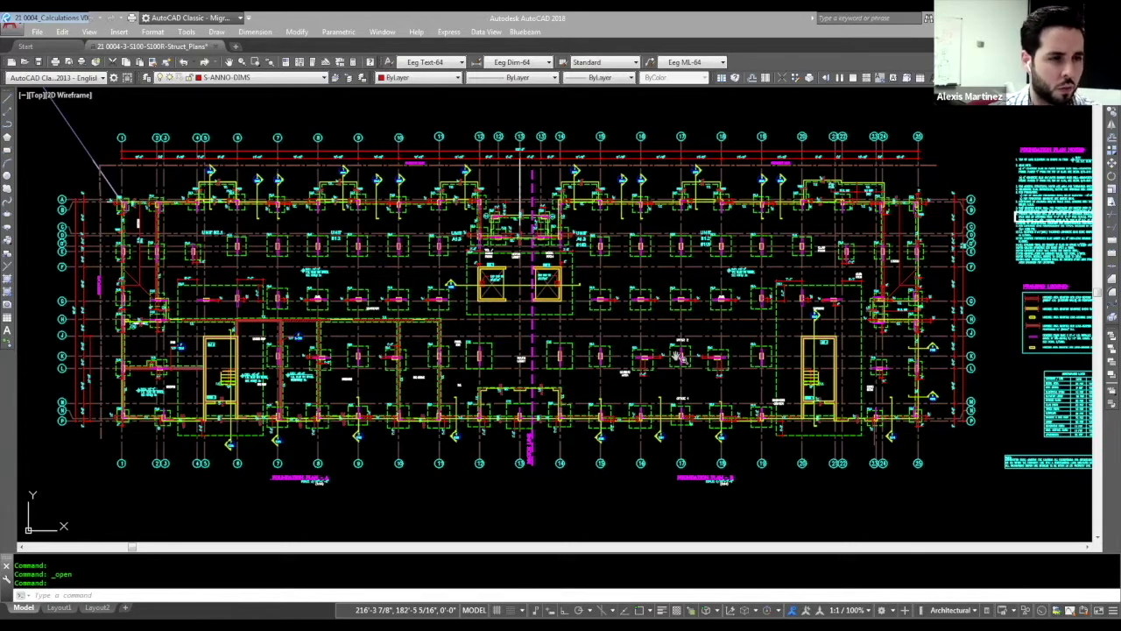
Pan the foundation plan right and down until the whole plan and its gridlines are centred.
middle_click_drag(522, 360, 613, 370)
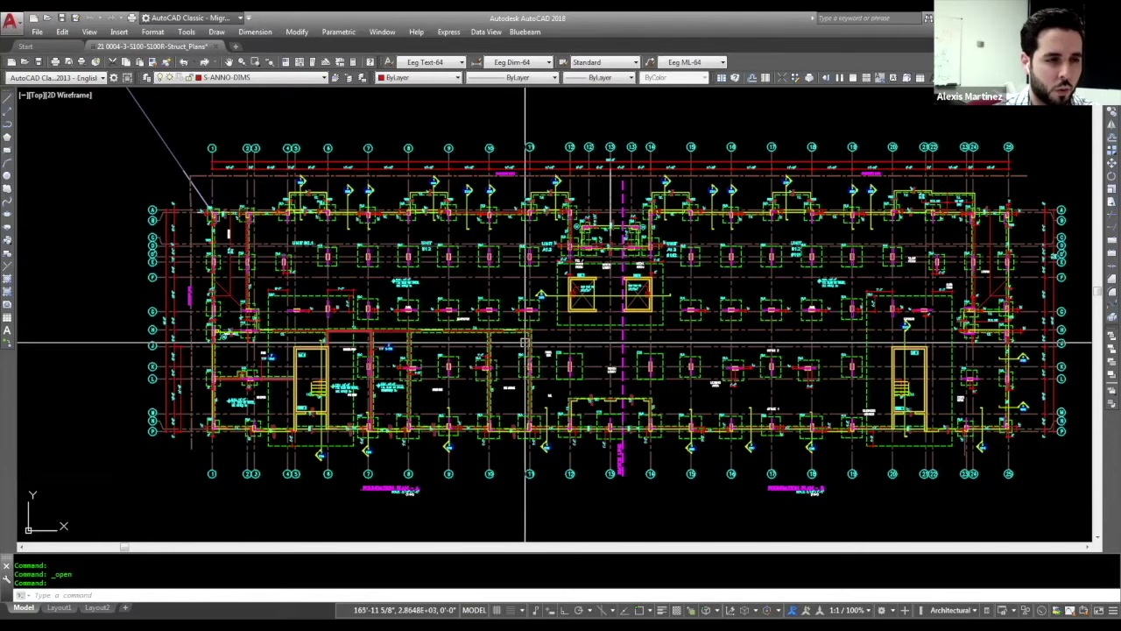
middle_click_drag(523, 327, 558, 340)
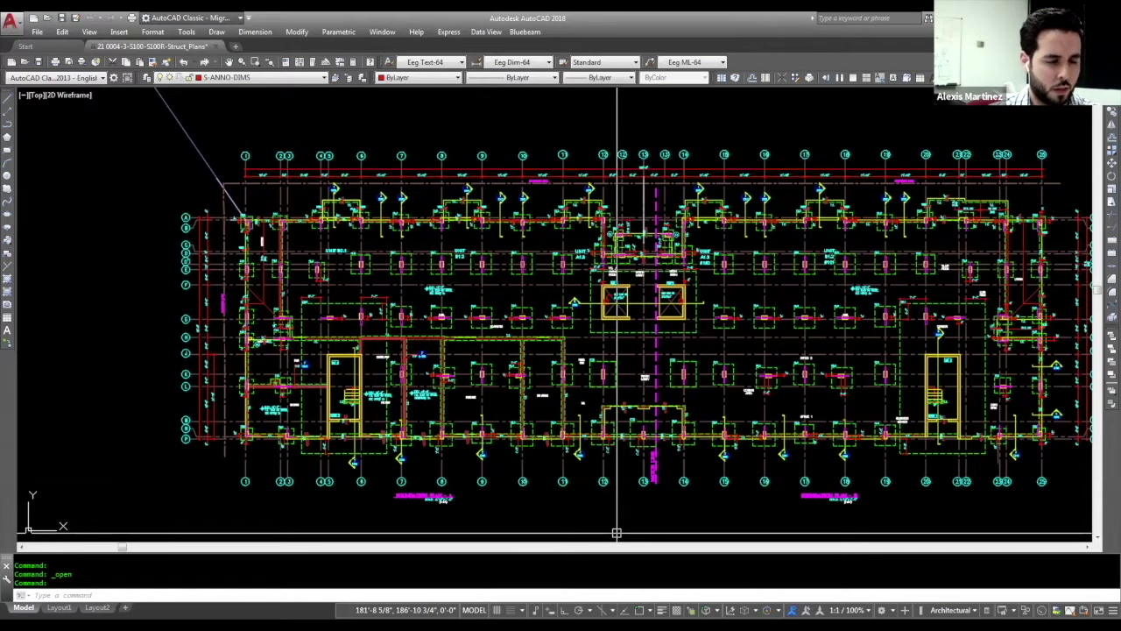
middle_click_drag(617, 533, 622, 535)
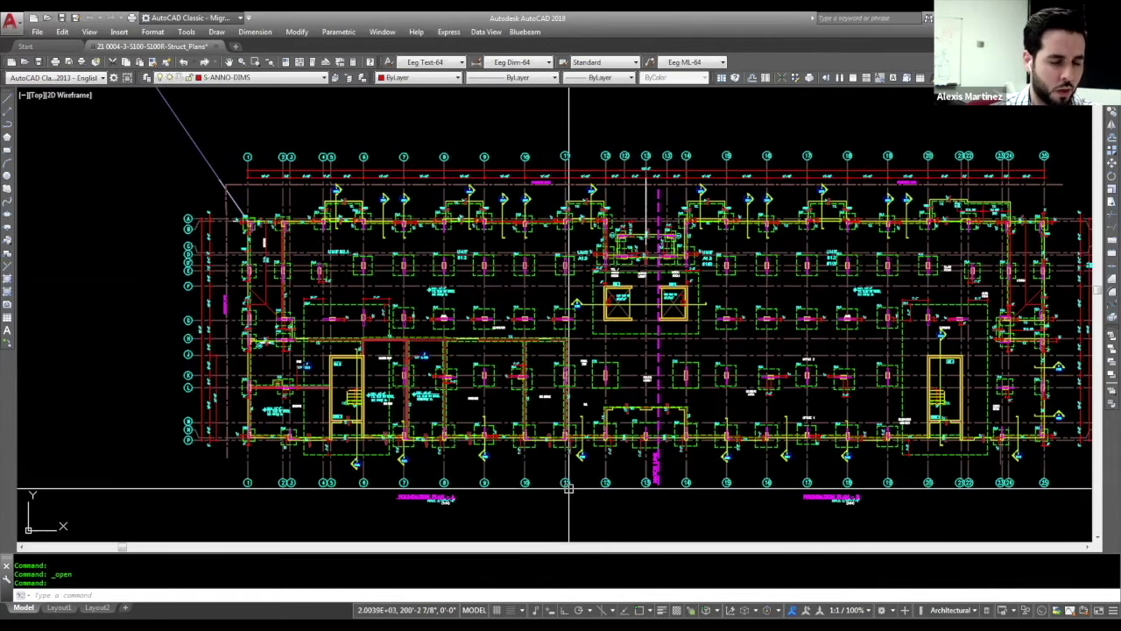
middle_click_drag(568, 487, 566, 501)
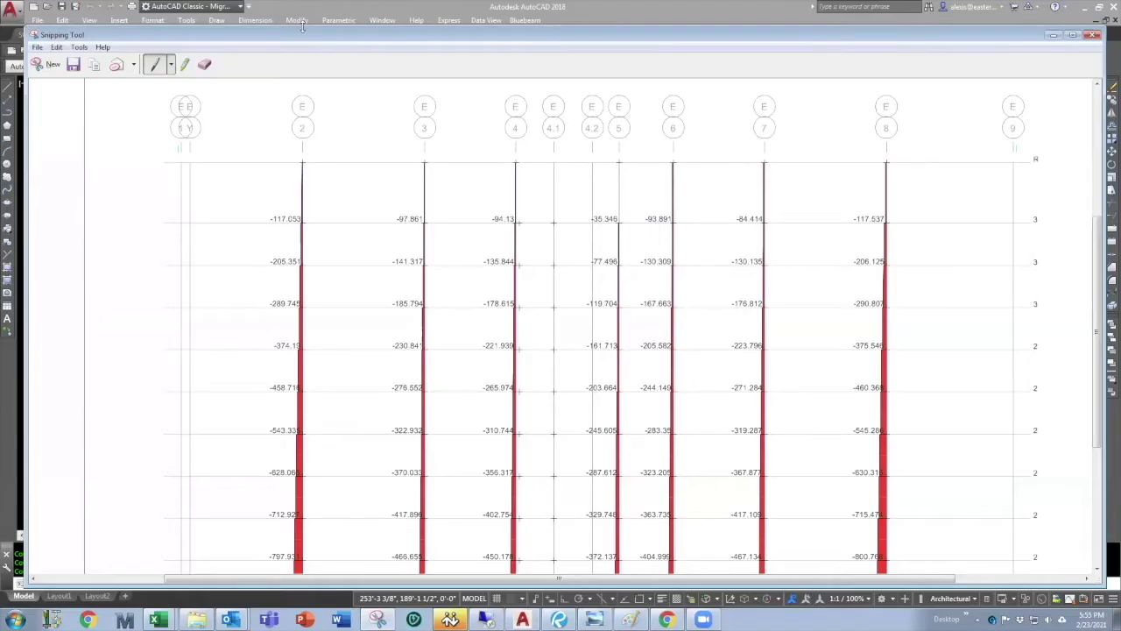
Reposition the Snipping Tool window showing the axial-load diagram, then start a new snip.
left_click_drag(302, 33, 303, 44)
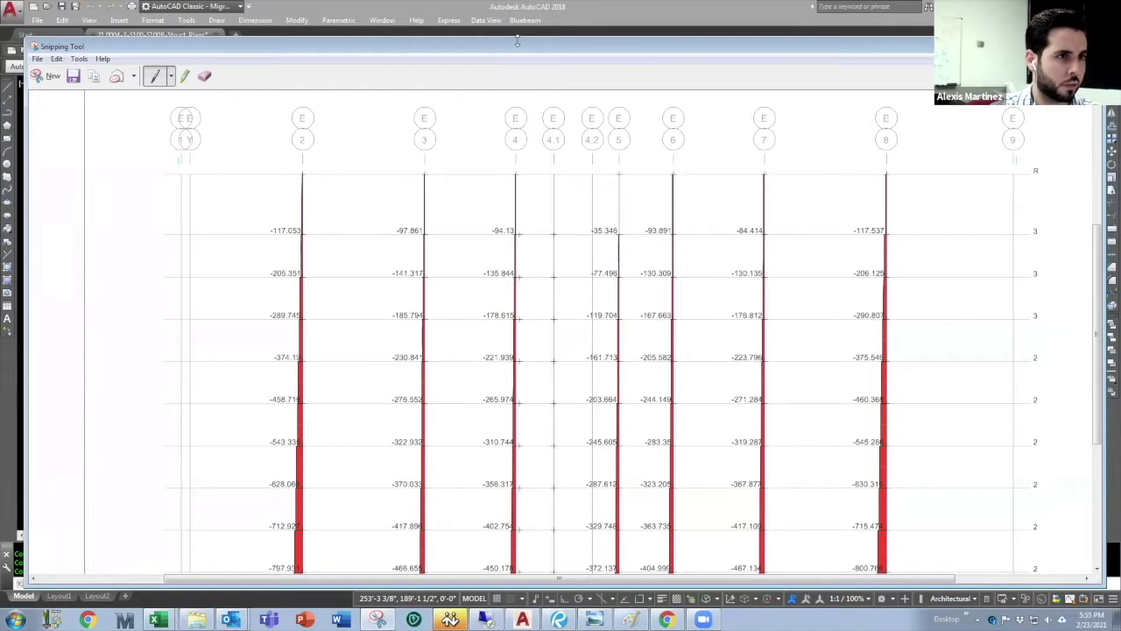
left_click_drag(517, 41, 517, 24)
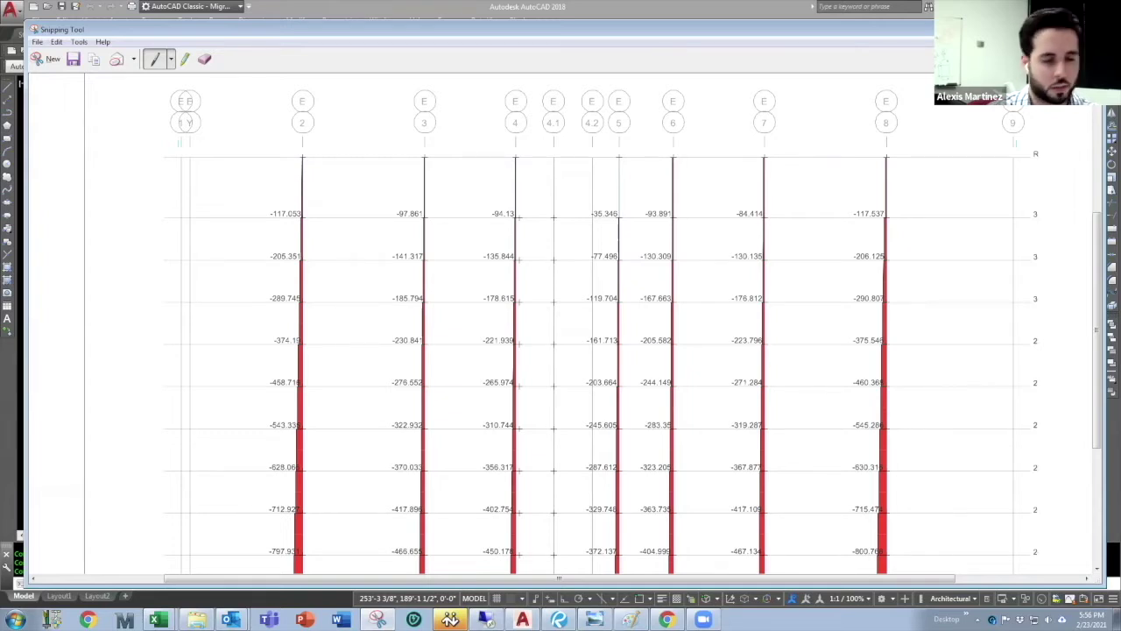
key("ctrl+n")
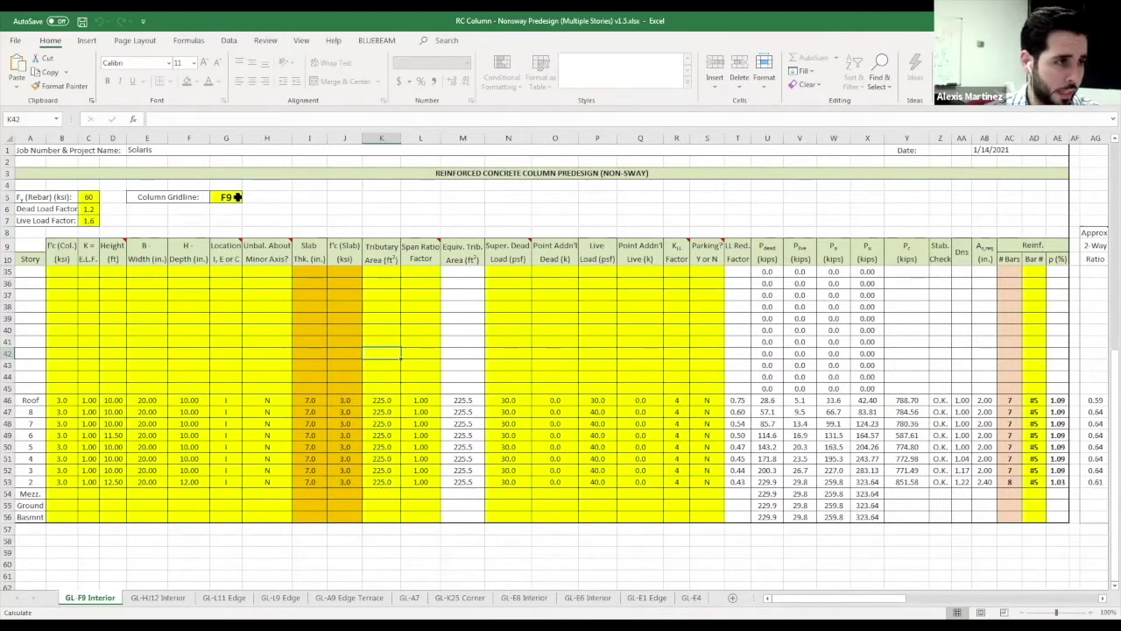
left_click(233, 196)
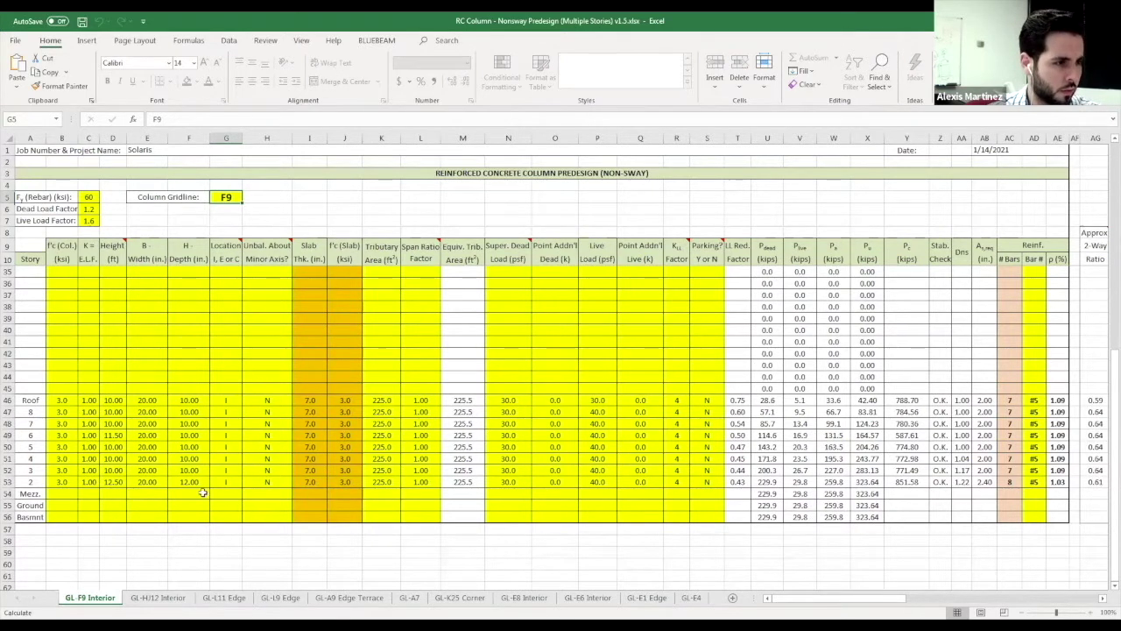
left_click(33, 505)
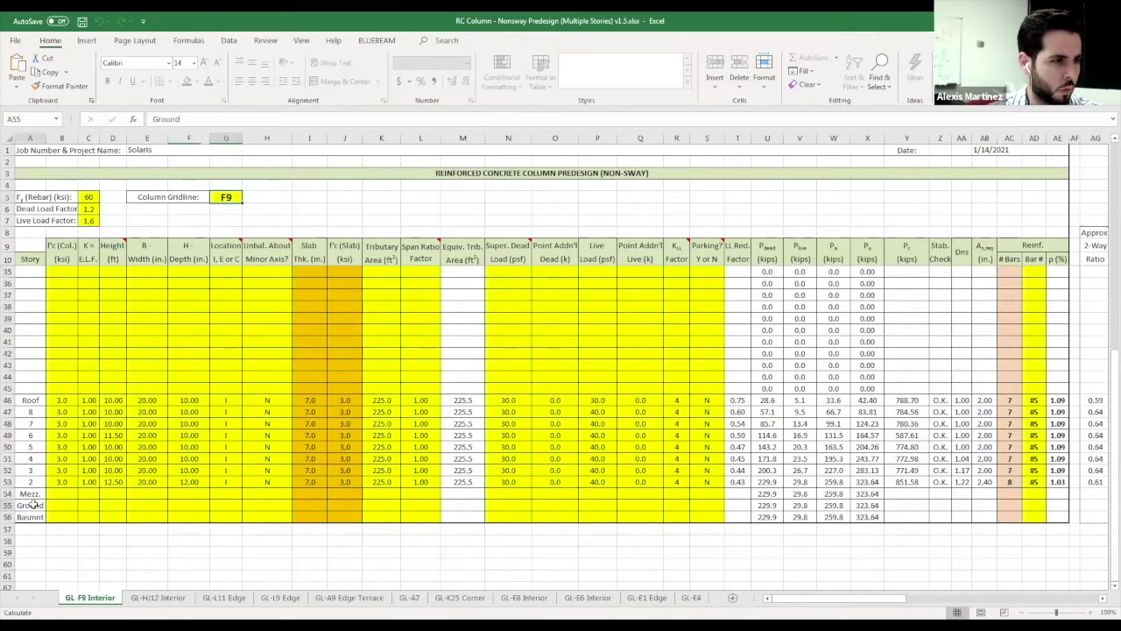
left_click(34, 401)
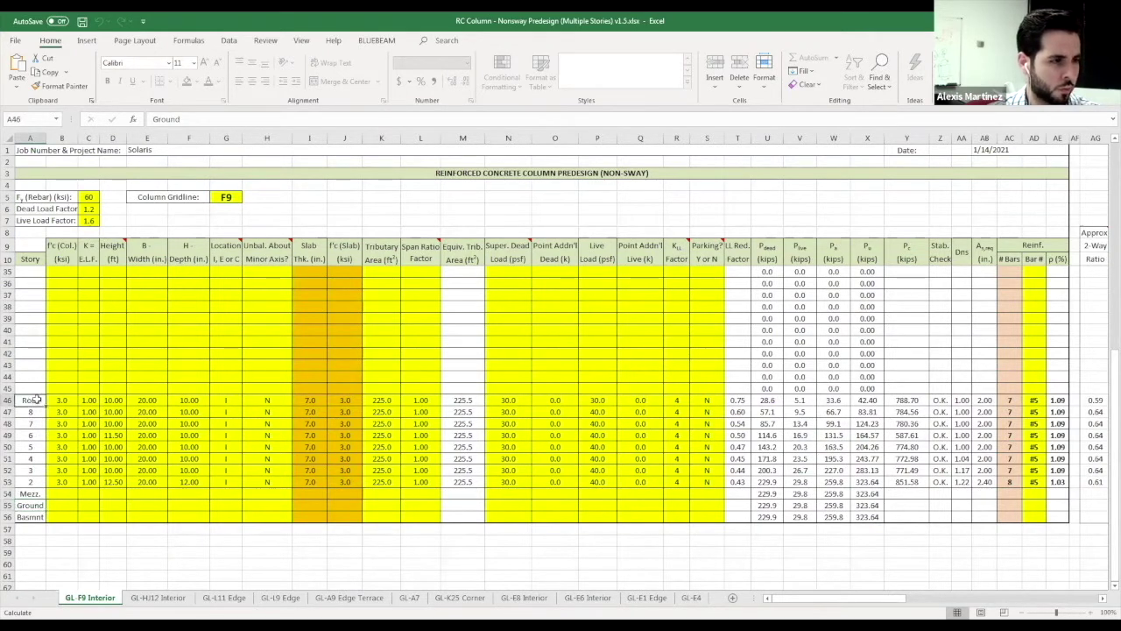
left_click_drag(110, 401, 147, 473)
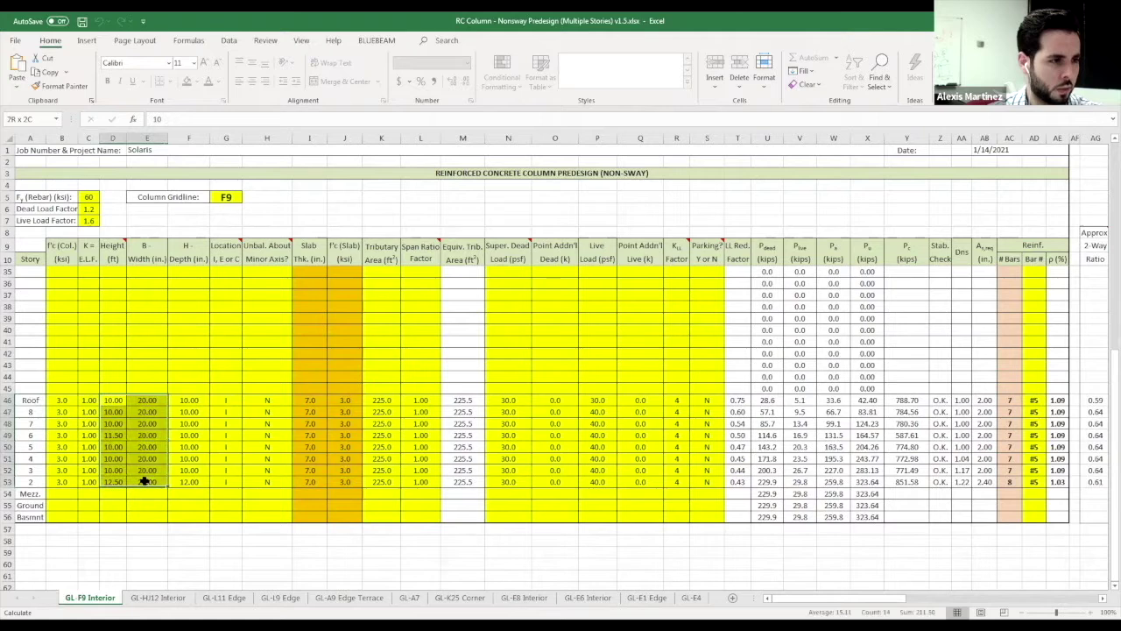
left_click(346, 365)
scroll(335, 395, "up", 1)
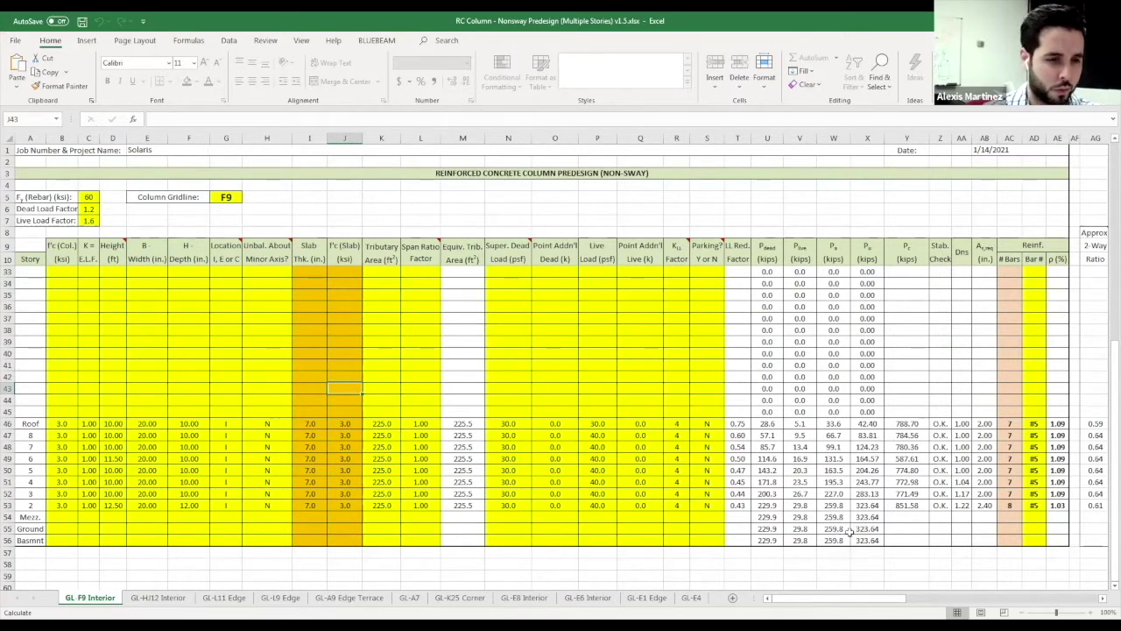
mouse_move(839, 538)
left_mouse_down()
mouse_move(802, 529)
mouse_move(832, 541)
left_mouse_up()
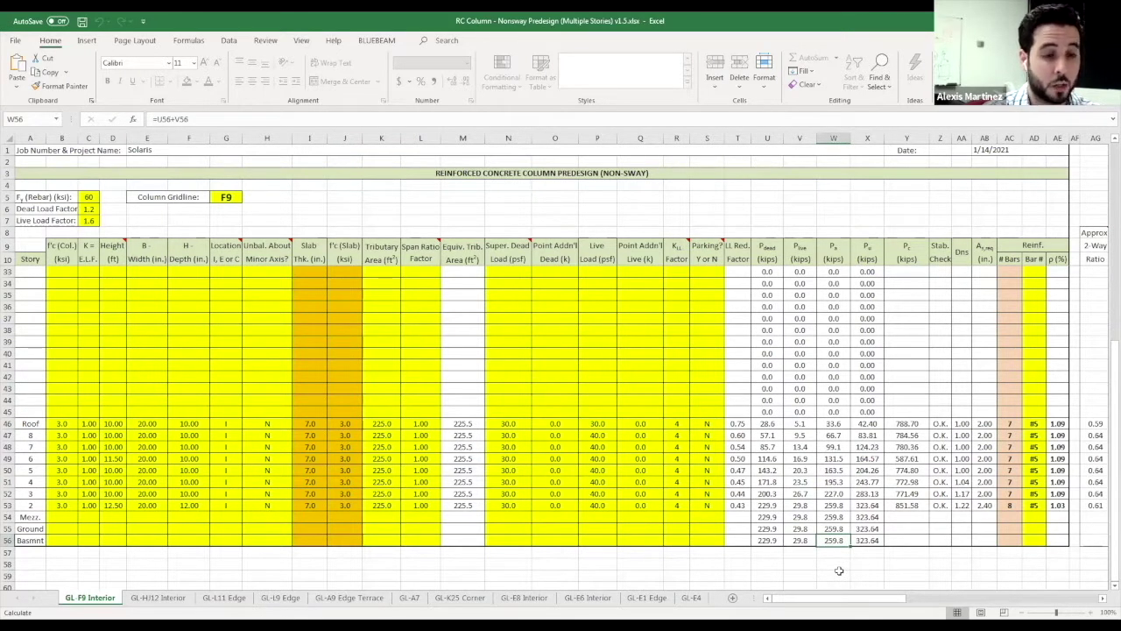
left_click(836, 553)
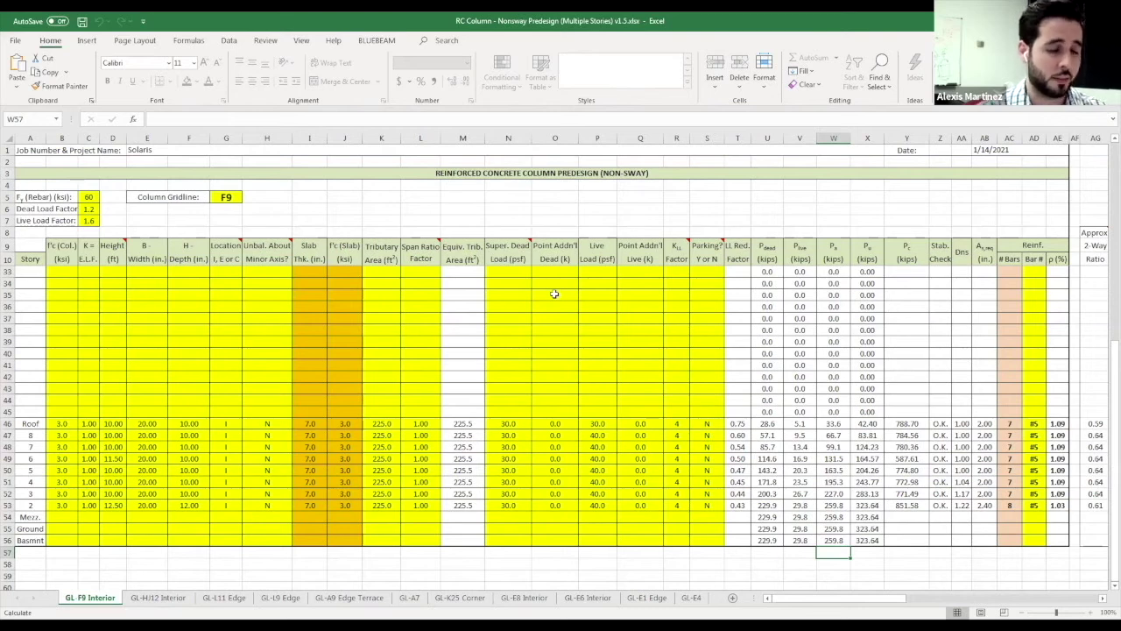
left_click(153, 599)
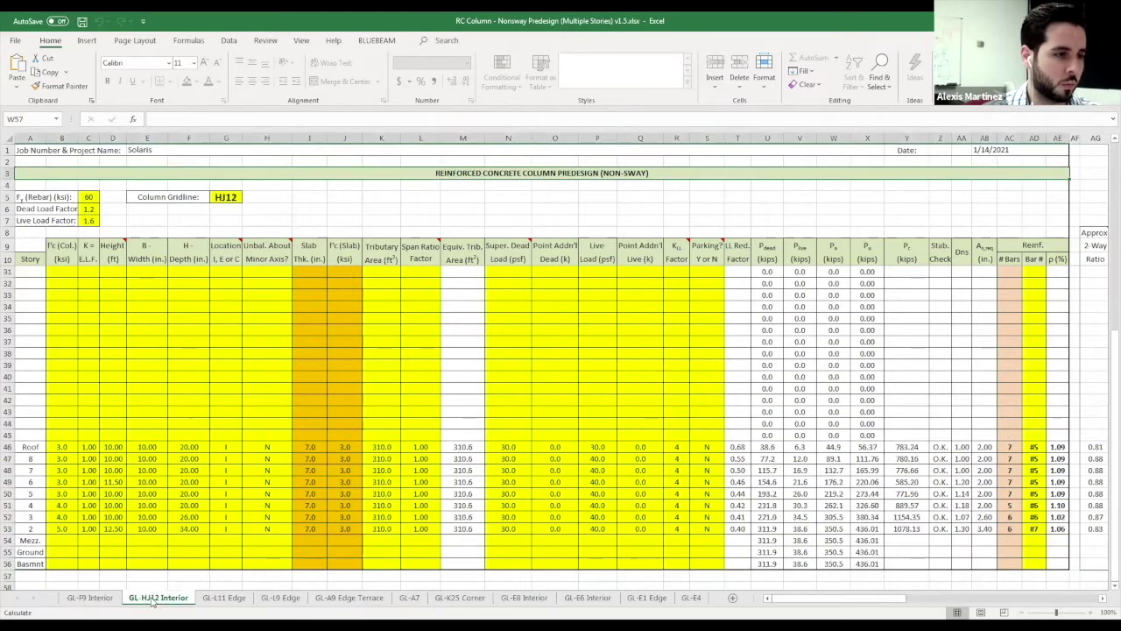
left_click(836, 564)
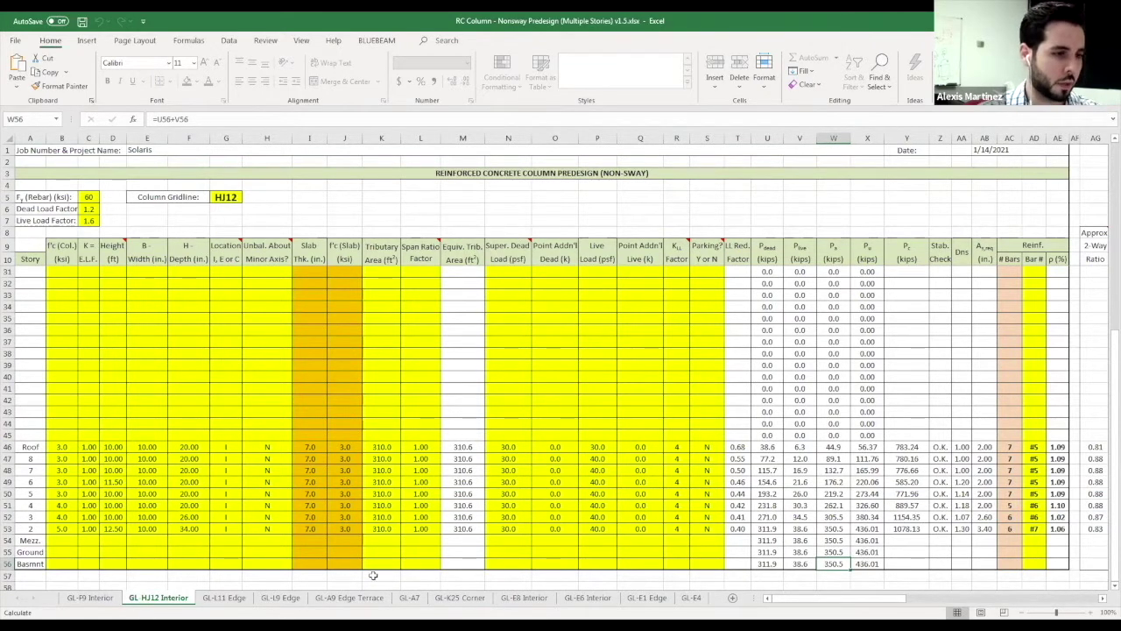
left_click(231, 599)
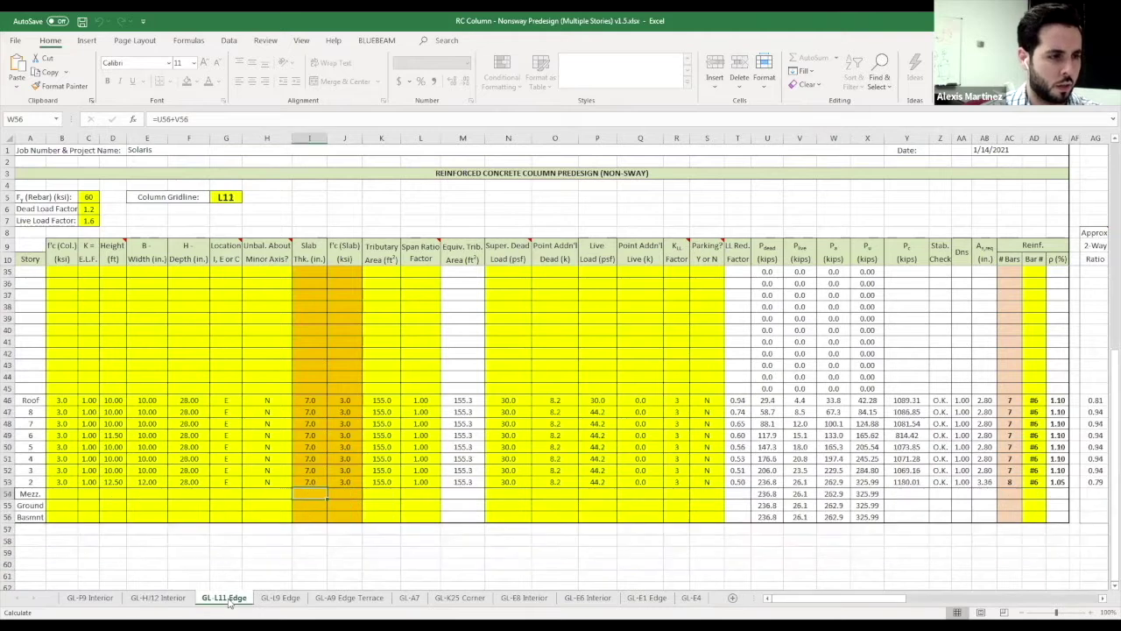
left_click(289, 600)
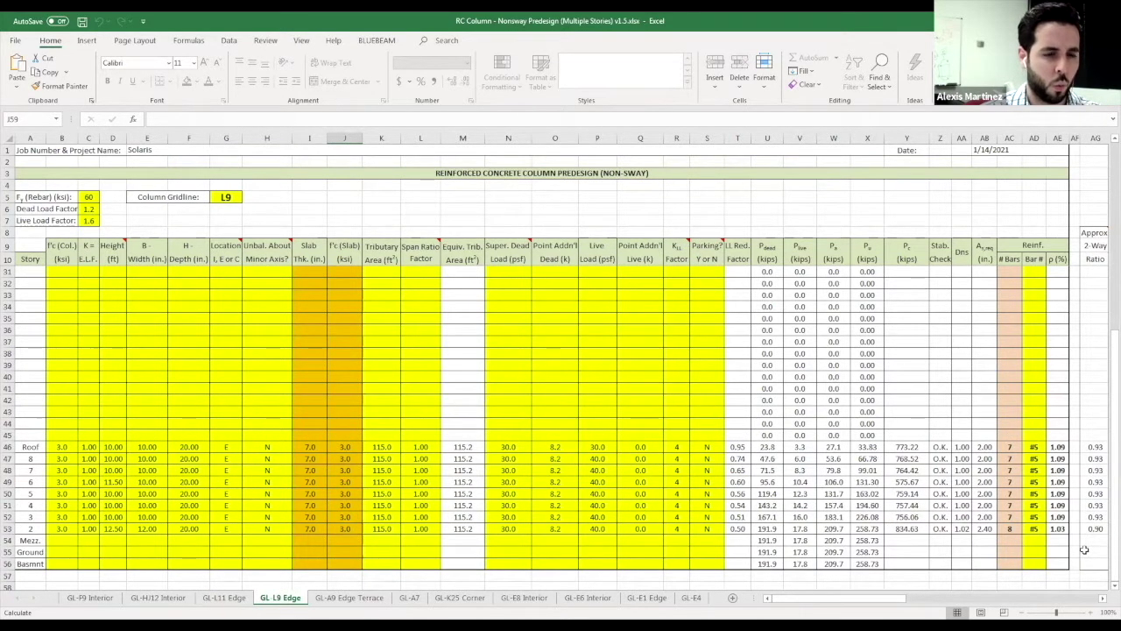
left_click(368, 599)
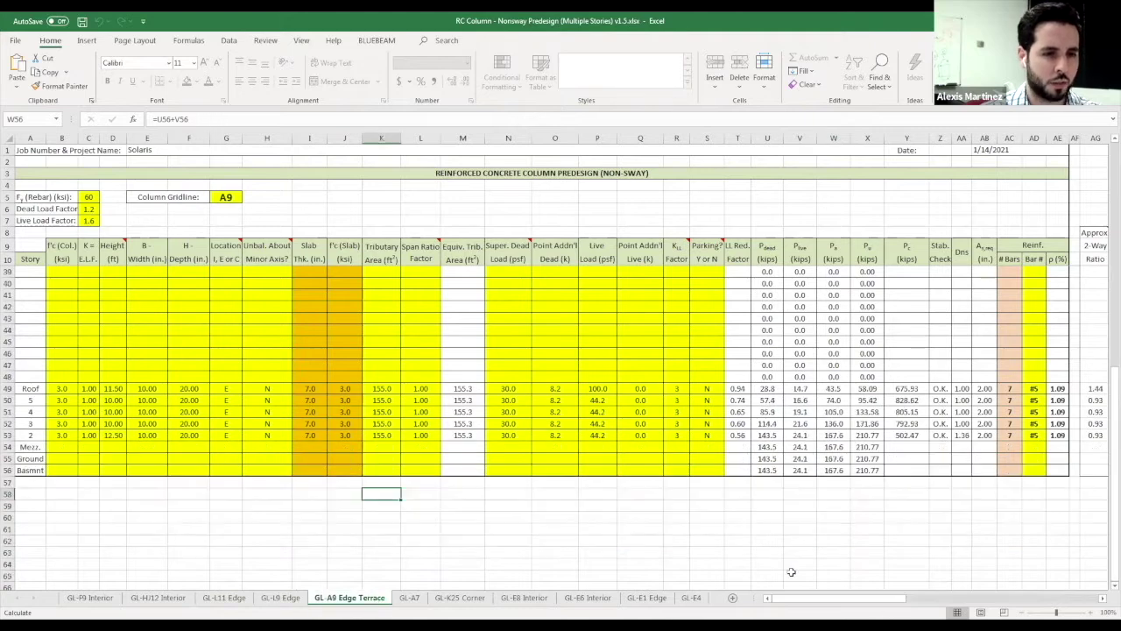
left_click(833, 471)
scroll(876, 516, "up", 1)
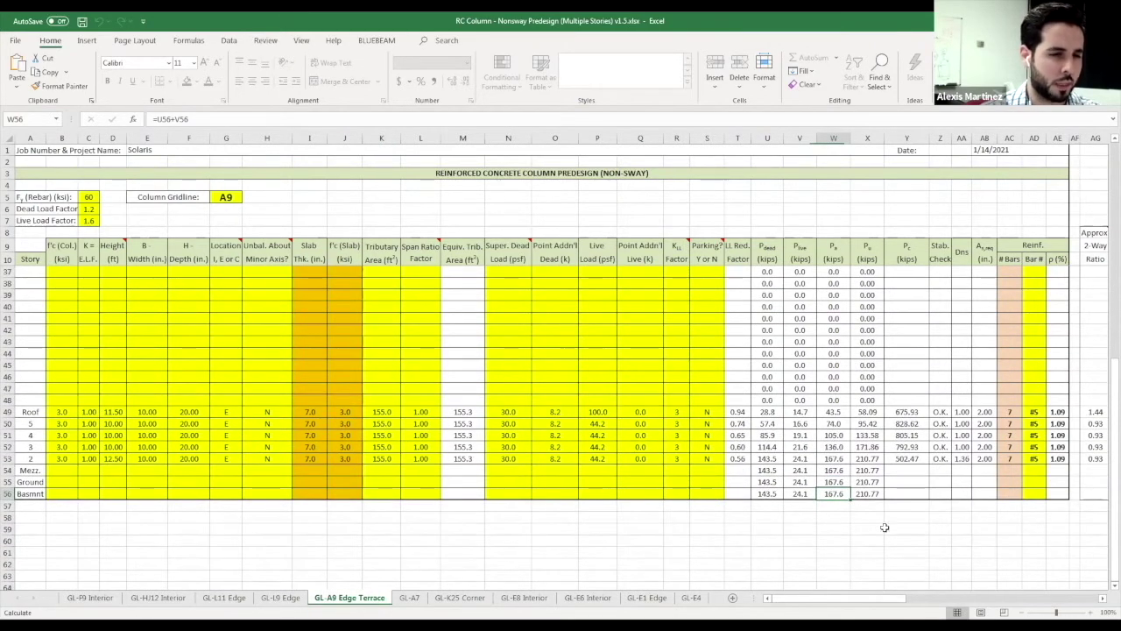
scroll(884, 527, "up", 1)
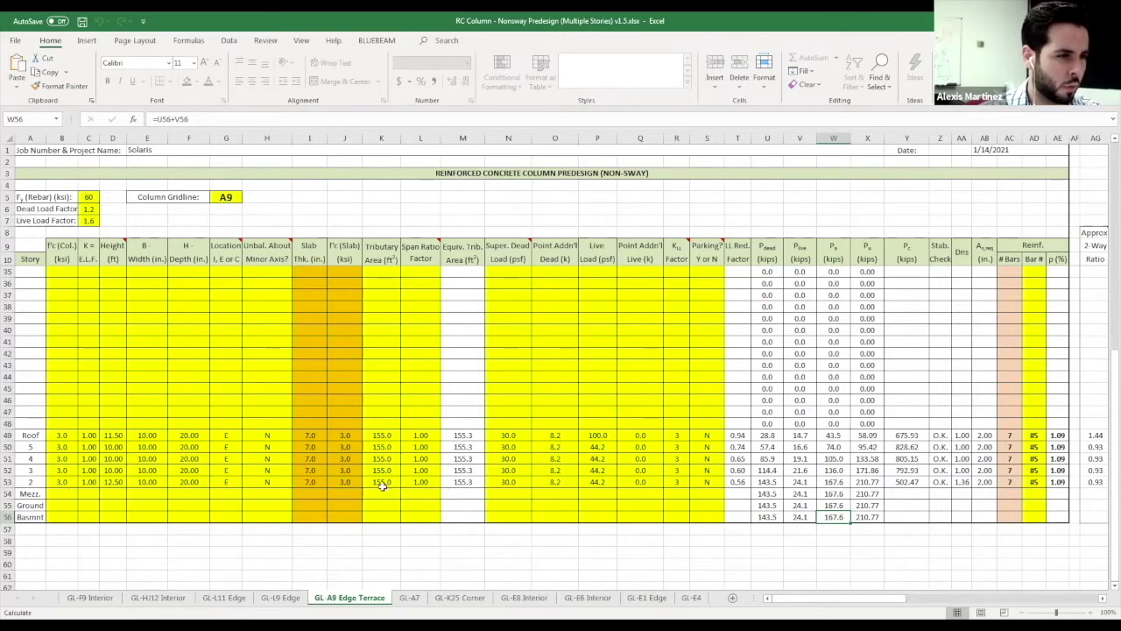
left_click_drag(383, 486, 381, 435)
left_click(513, 412)
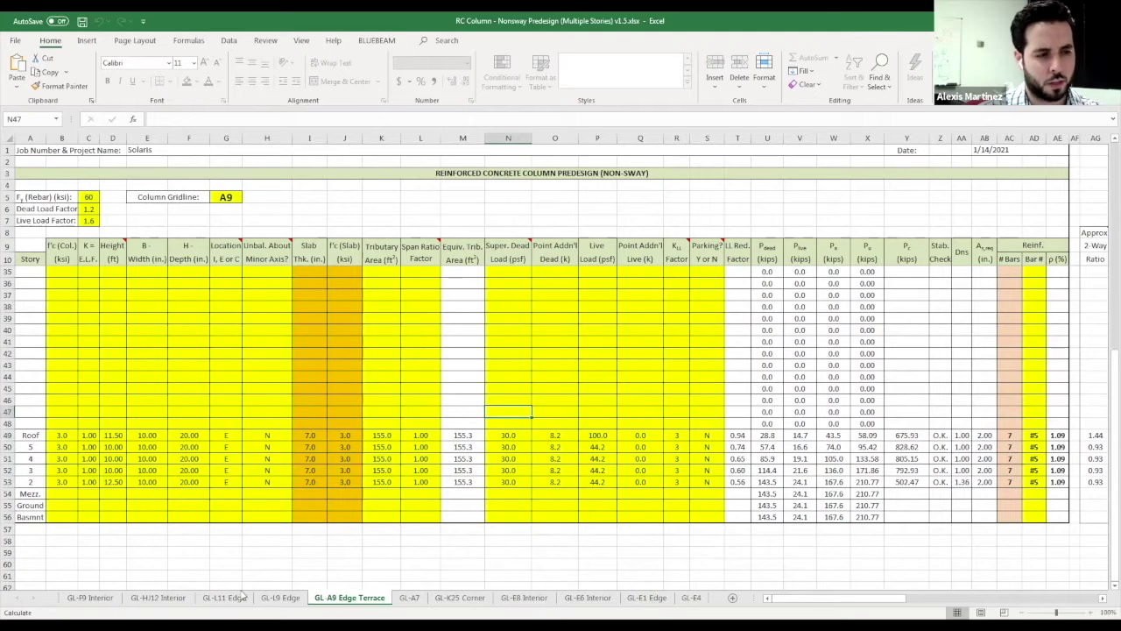
left_click(412, 599)
left_click(528, 599)
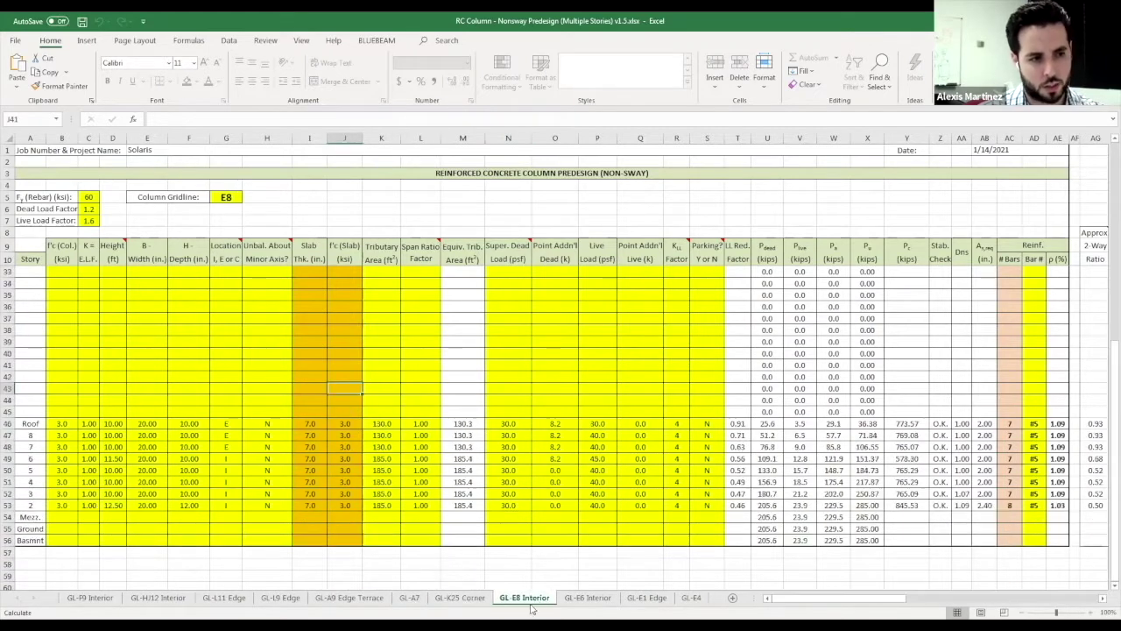
left_click(158, 598)
left_click(90, 597)
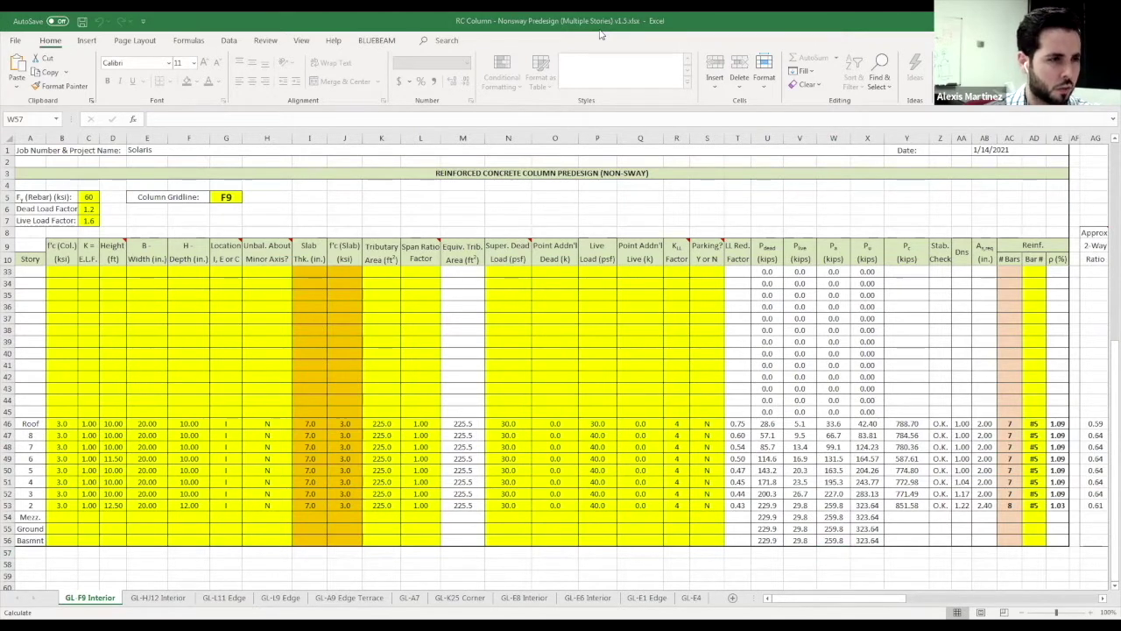
Bring up the Solaris Wind Base Shear workbook maximized and scroll to the total base shear rows.
key("alt+Tab")
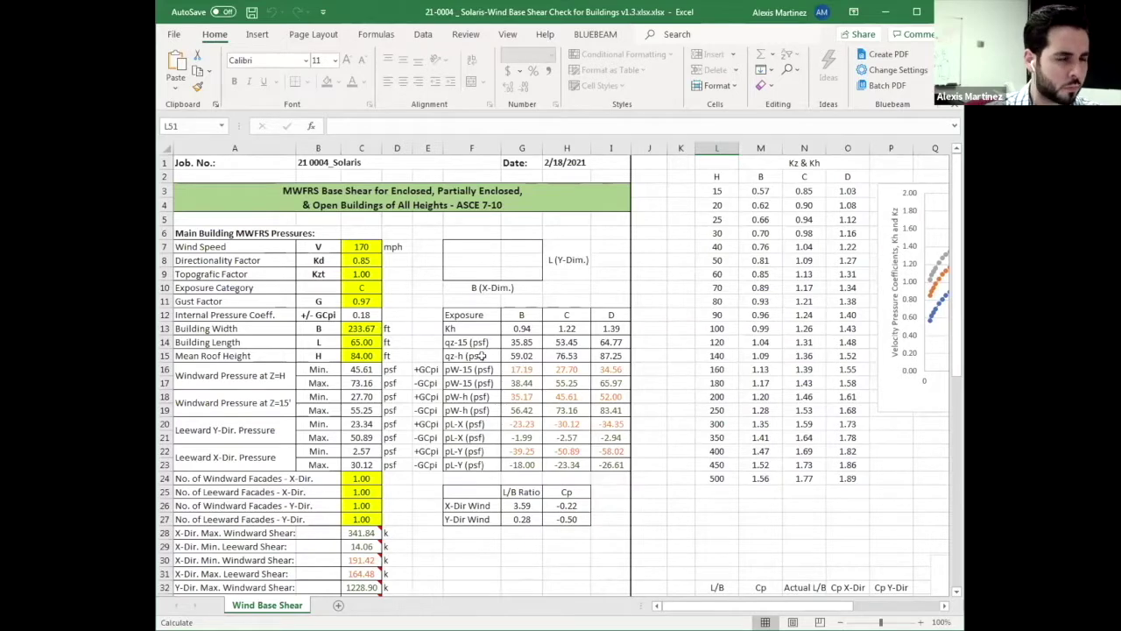
double_click(631, 22)
scroll(313, 267, "down", 1)
scroll(313, 266, "up", 1)
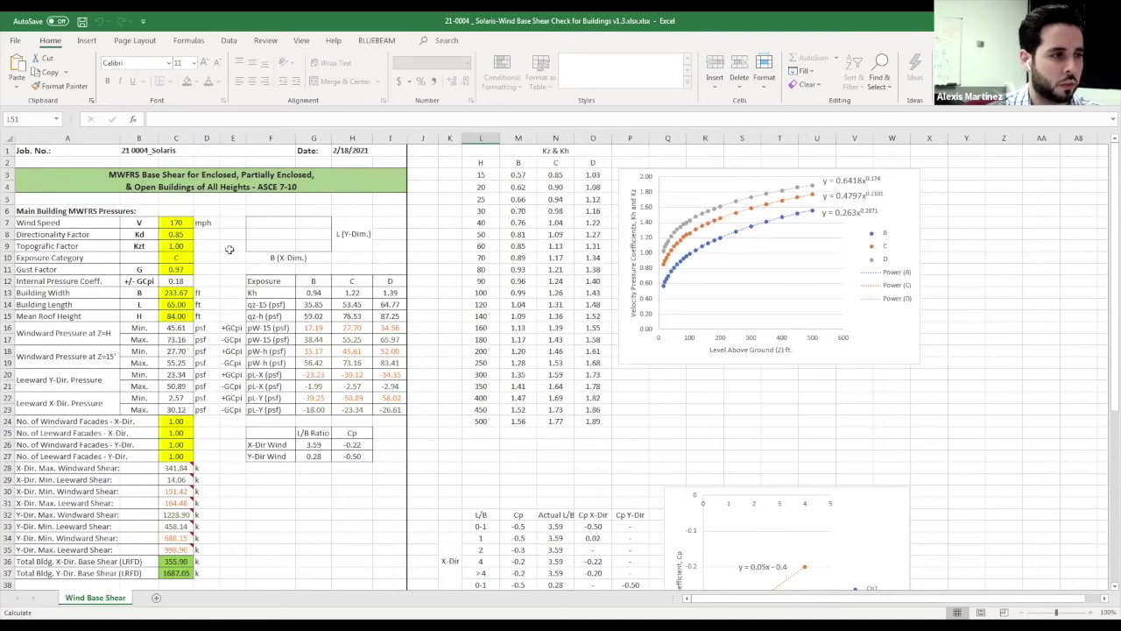
scroll(228, 257, "down", 1)
scroll(230, 258, "down", 2)
scroll(188, 224, "up", 3)
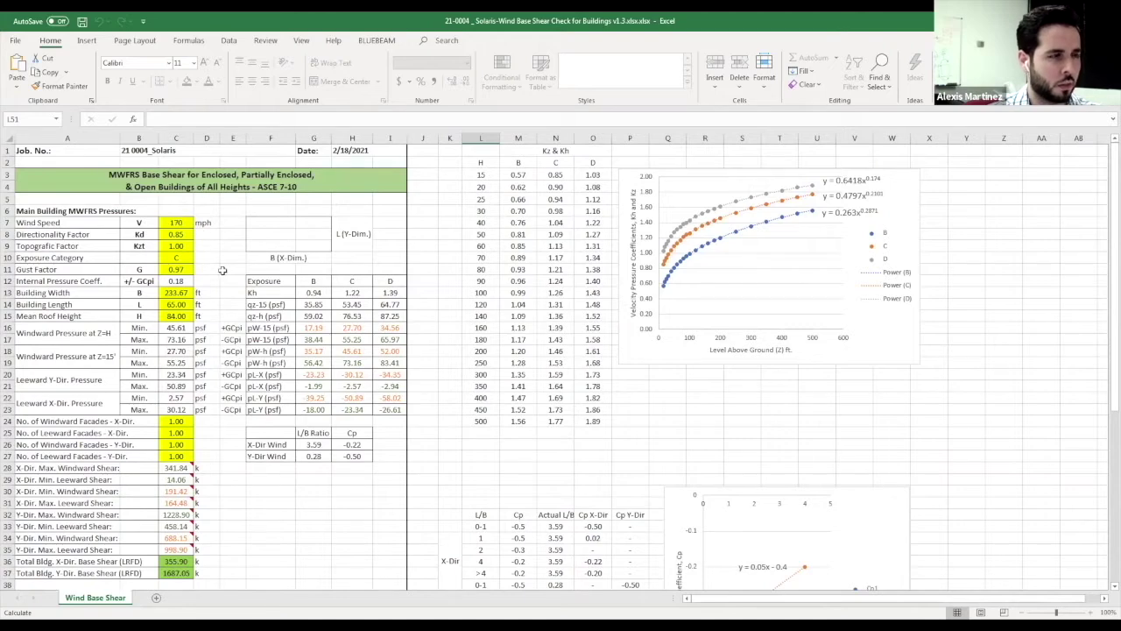
scroll(219, 266, "down", 3)
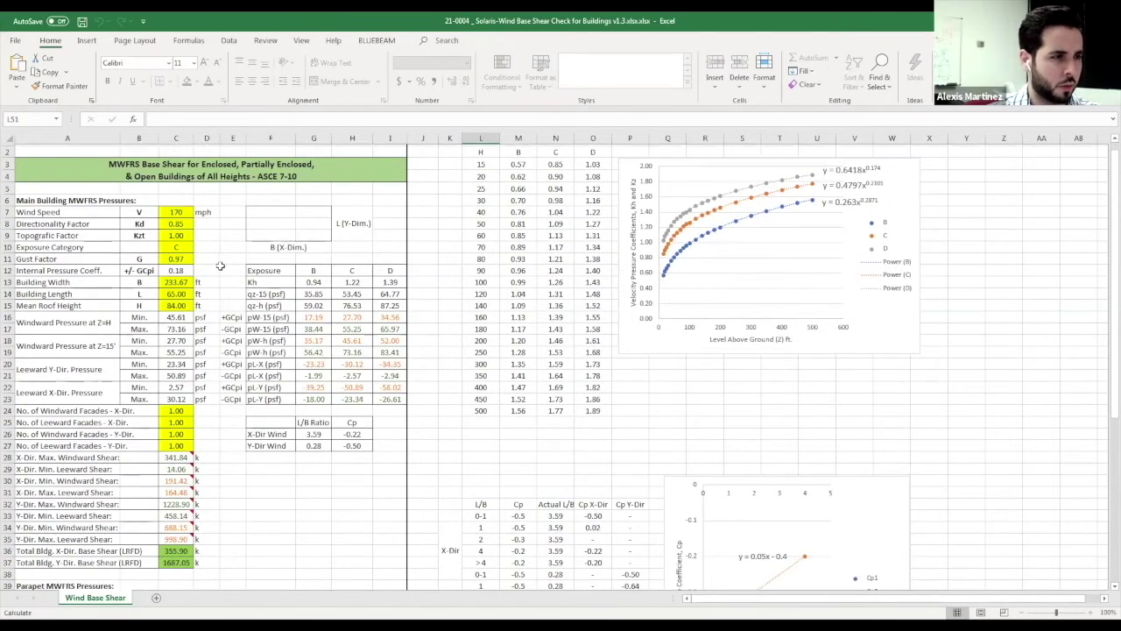
scroll(213, 361, "down", 6)
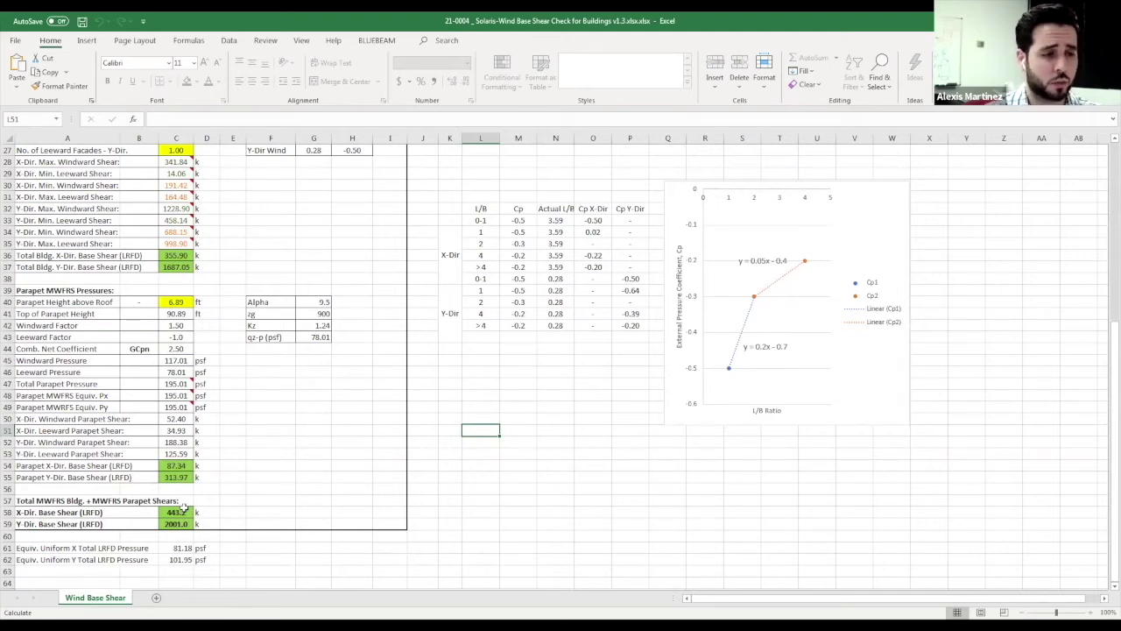
Scroll back up to the top of the Wind Base Shear sheet.
scroll(209, 511, "up", 1)
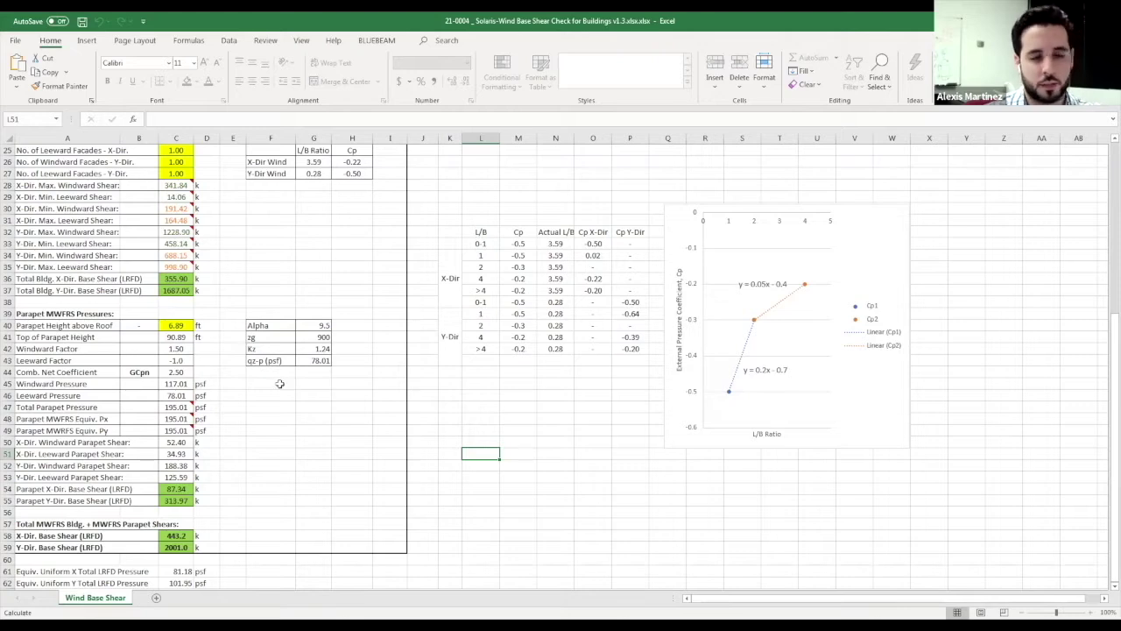
scroll(278, 383, "up", 8)
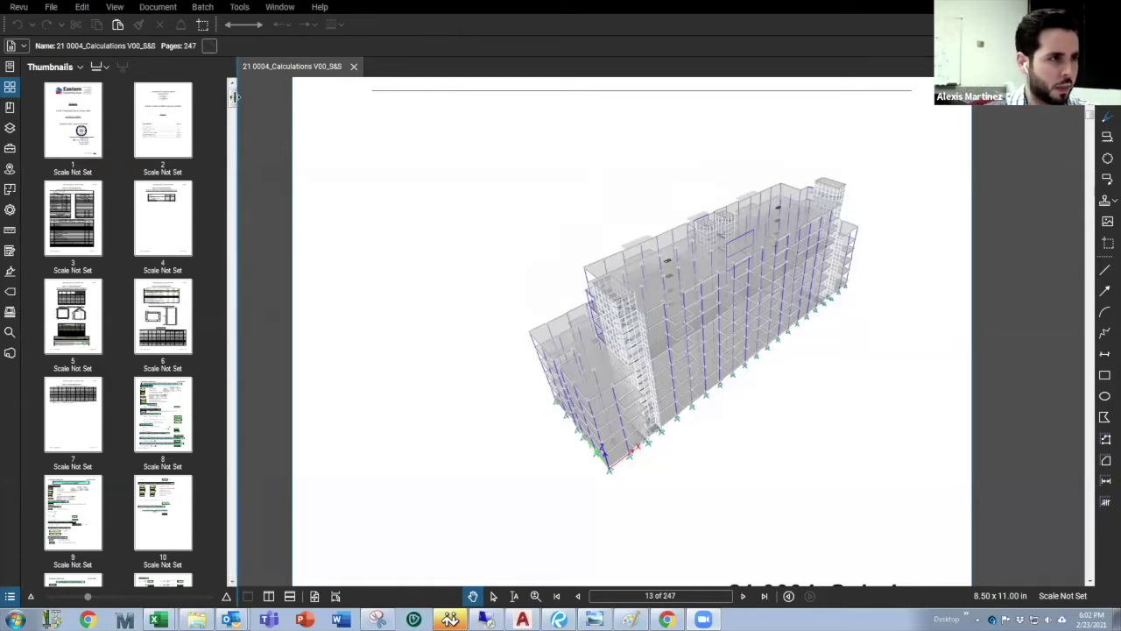
Review calculation pages 1–5 via thumbnails: cover, contents, ASCE 7-10 wind sheet and pressure tables.
scroll(496, 301, "down", 4)
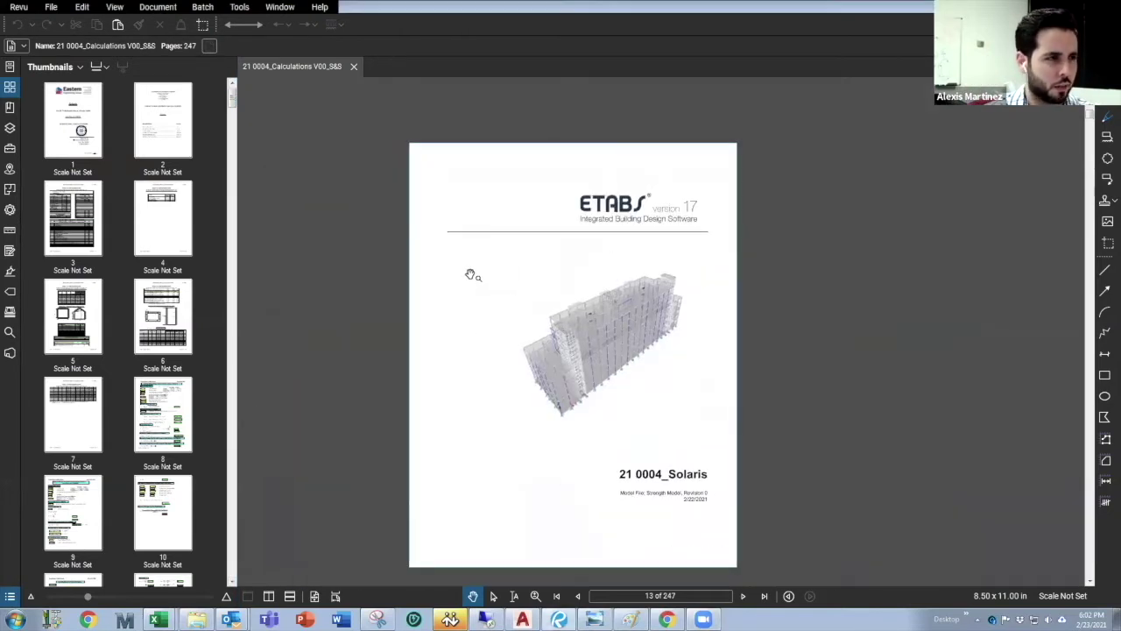
scroll(511, 285, "up", 1)
left_click(63, 112)
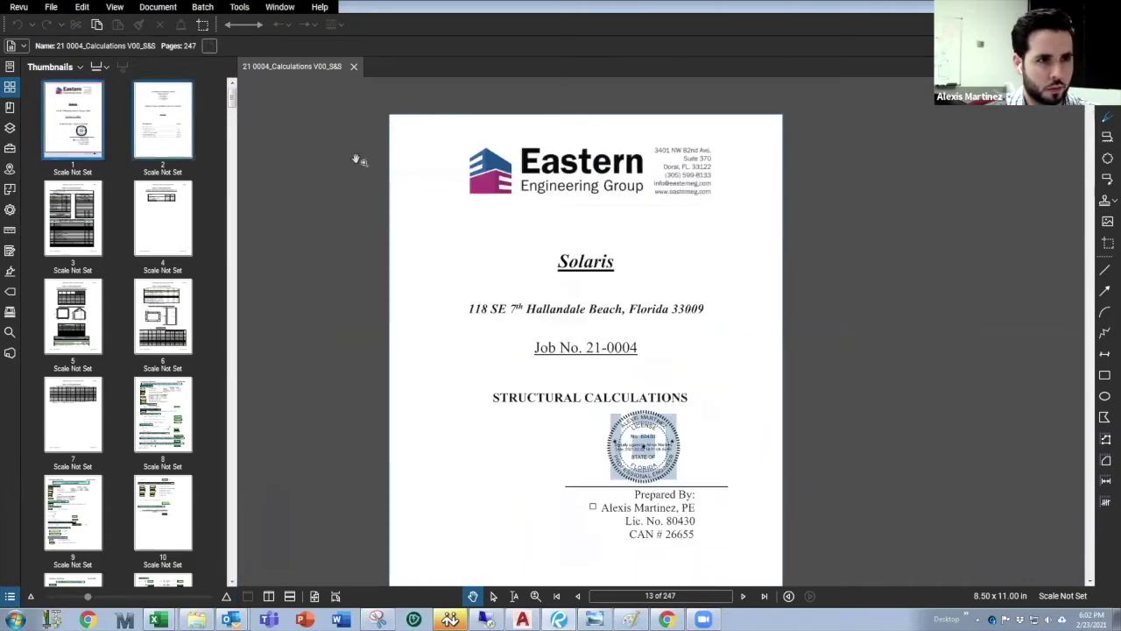
left_click_drag(461, 278, 532, 247)
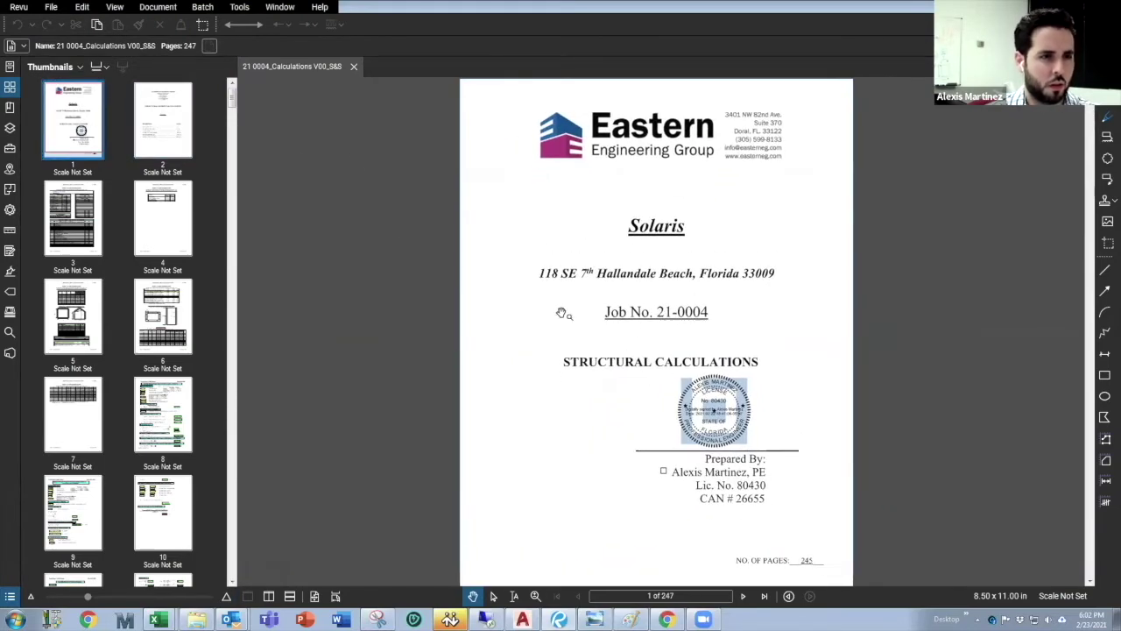
left_click(166, 118)
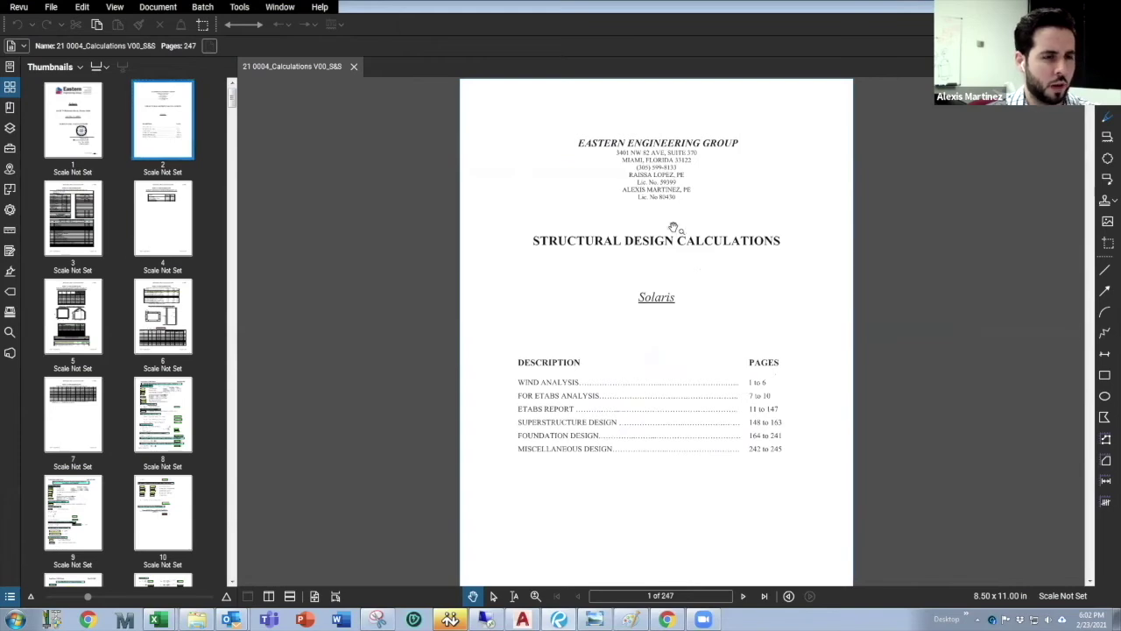
left_click(75, 223)
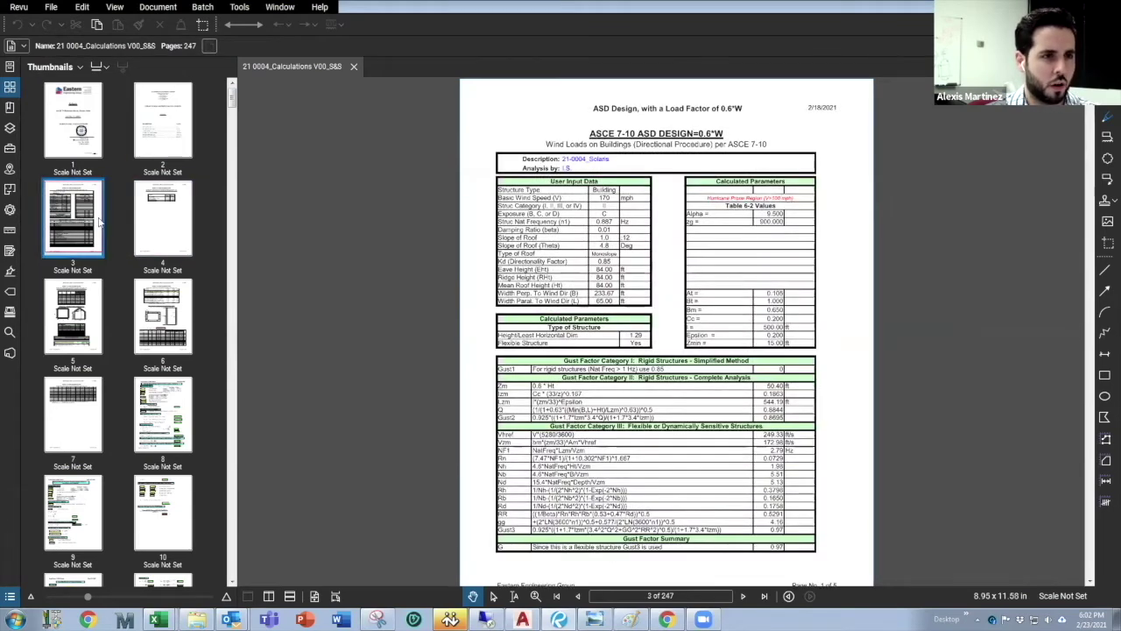
left_click(167, 230)
left_click(74, 316)
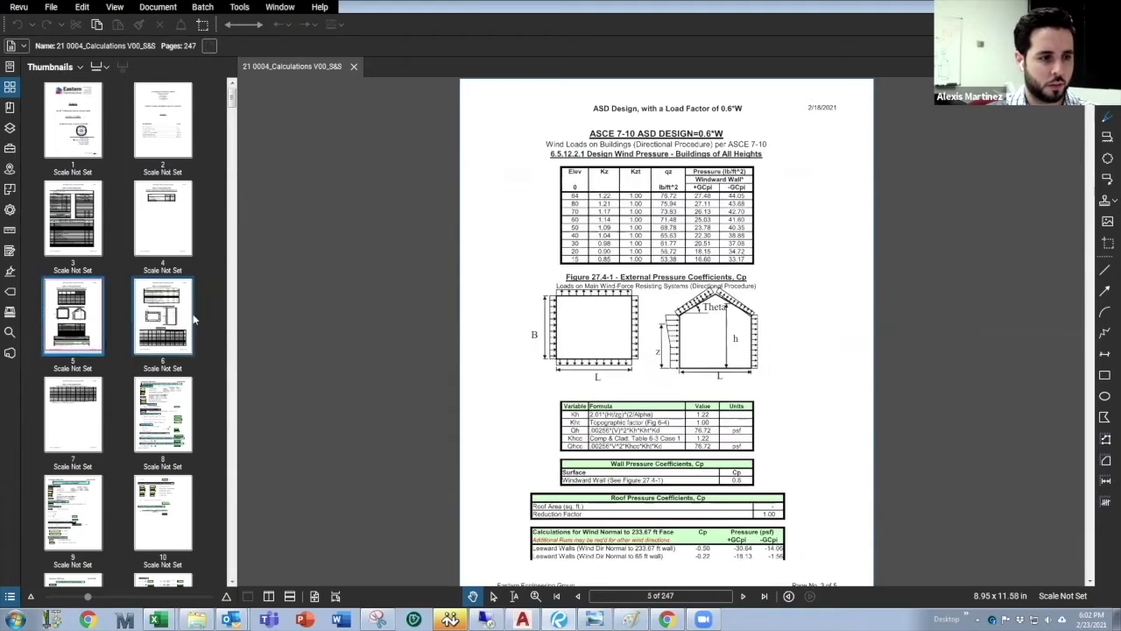
Step through pages 6–10, checking the page 8 parapet wind design and page 9 parapet height data.
left_click(743, 596)
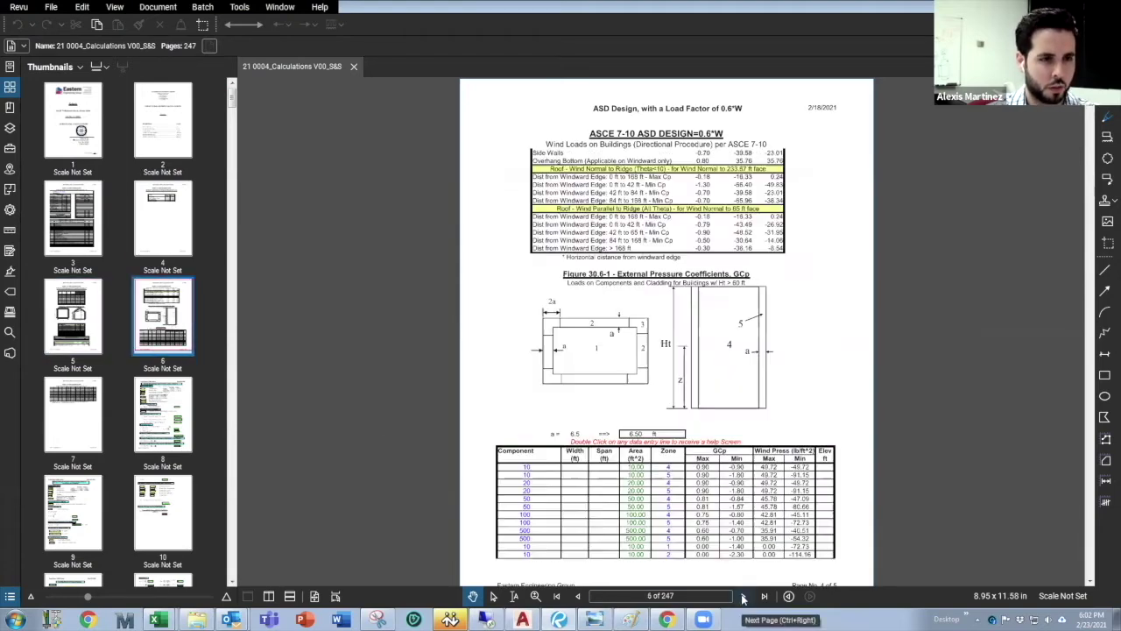
left_click(743, 597)
left_click(743, 597)
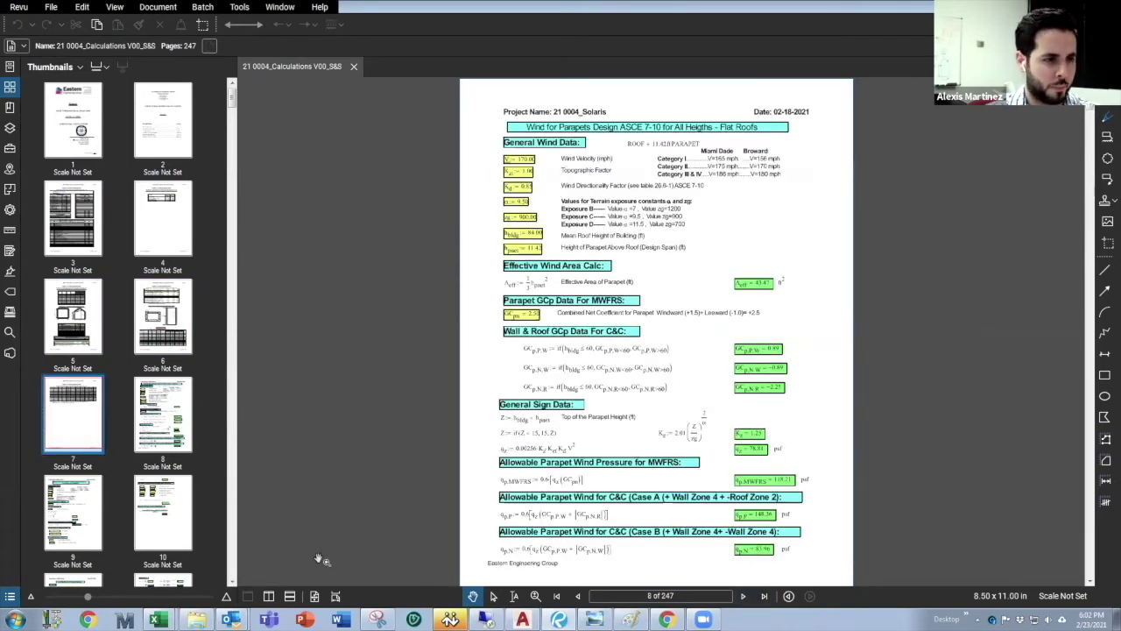
left_click(335, 596)
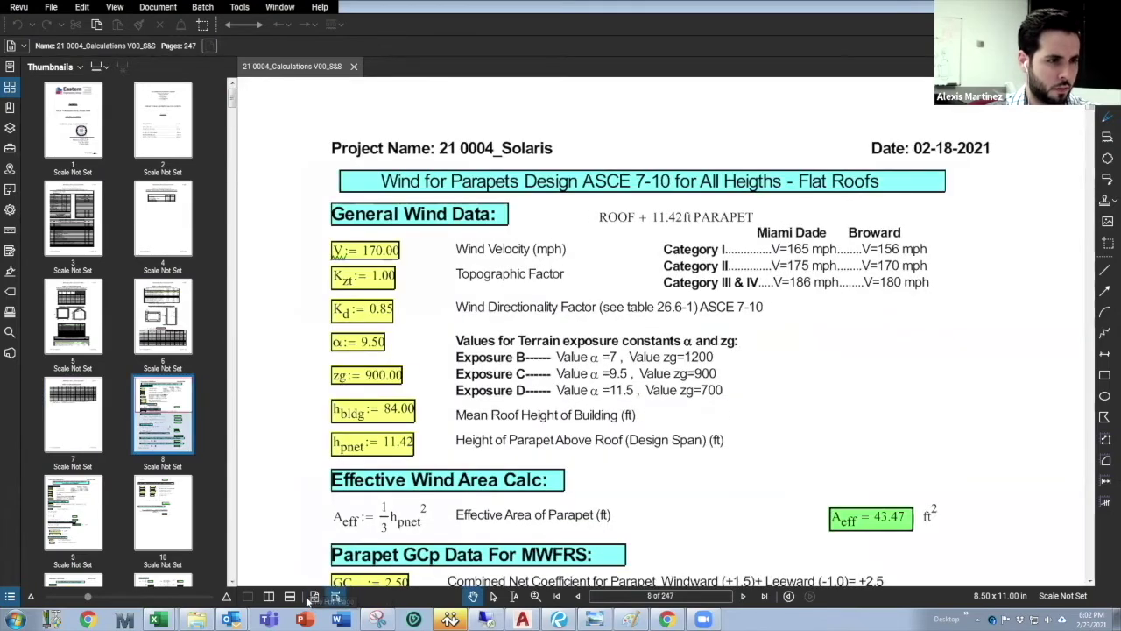
left_click(315, 599)
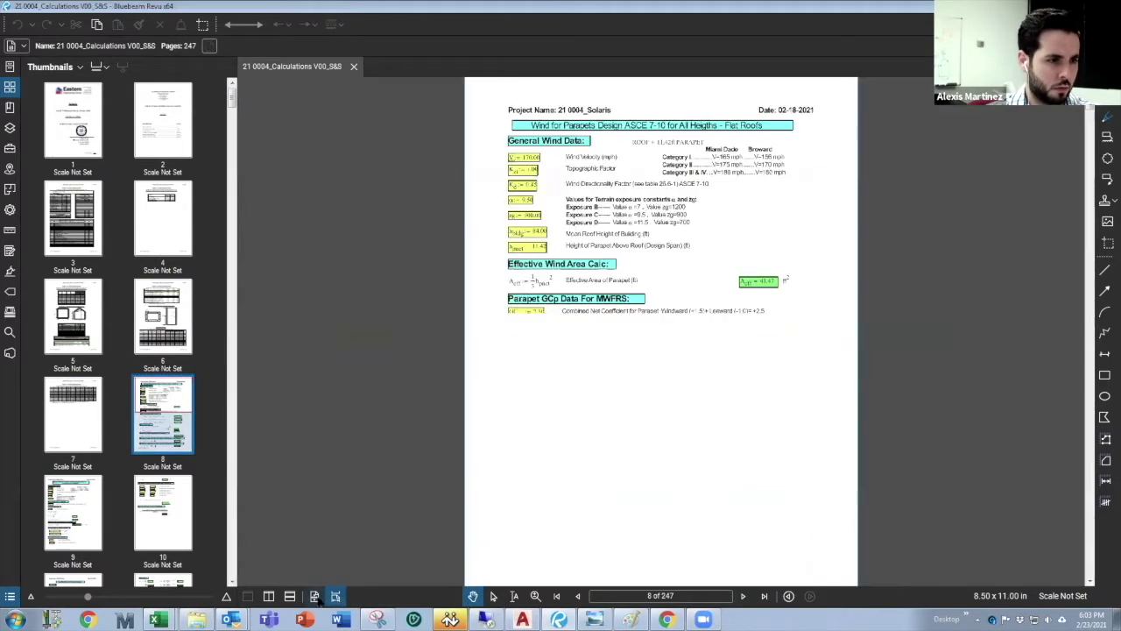
left_click(743, 596)
left_click(743, 596)
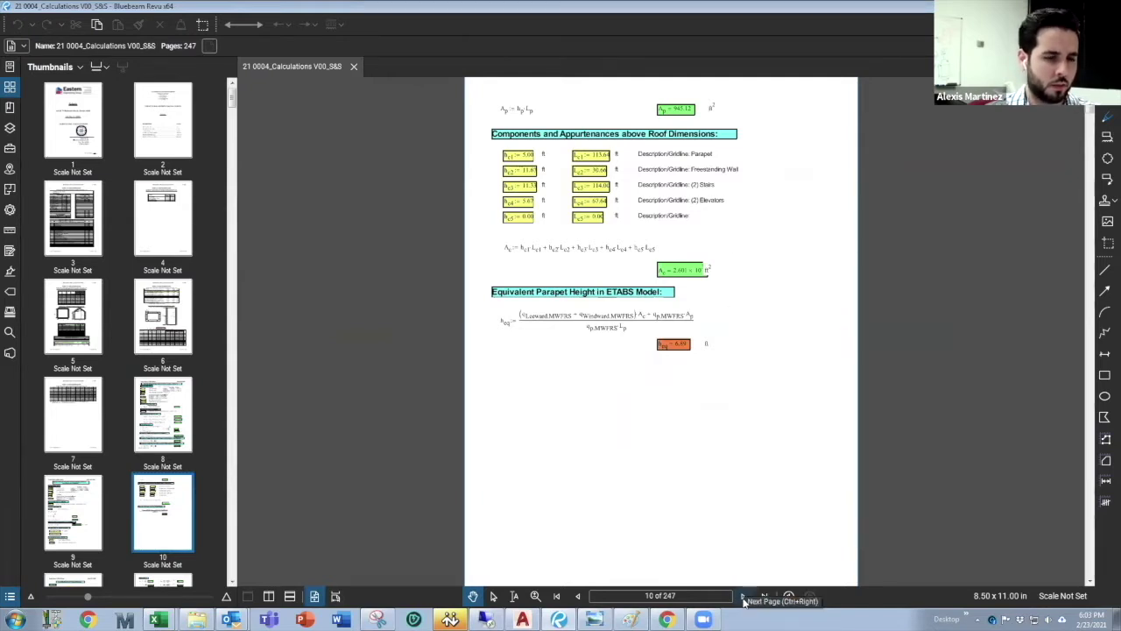
left_click(578, 596)
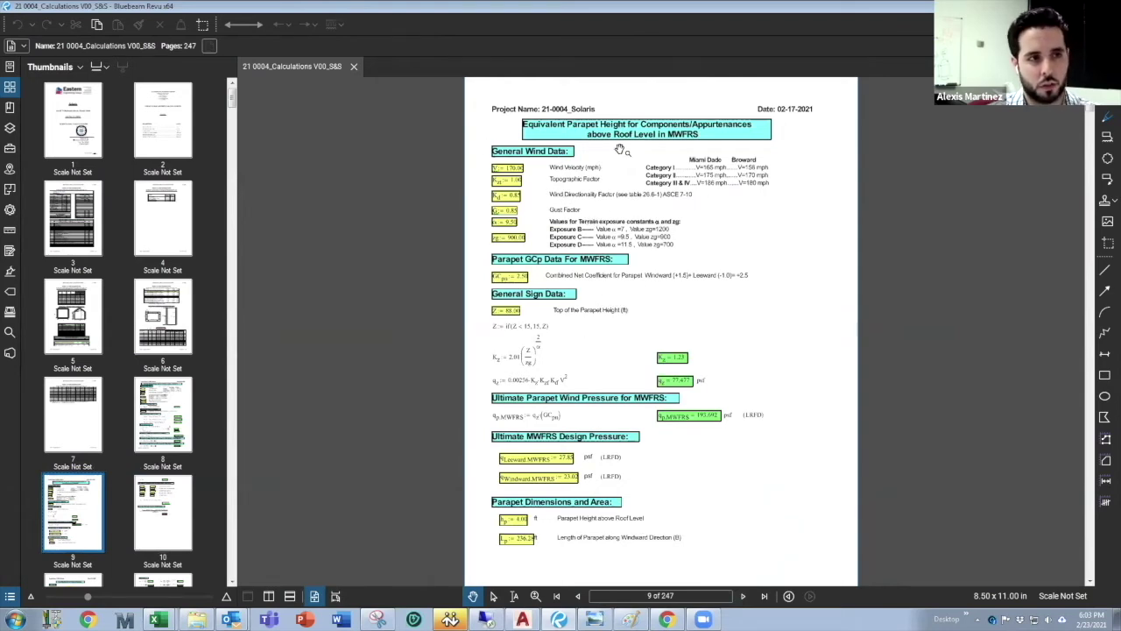
left_click(575, 596)
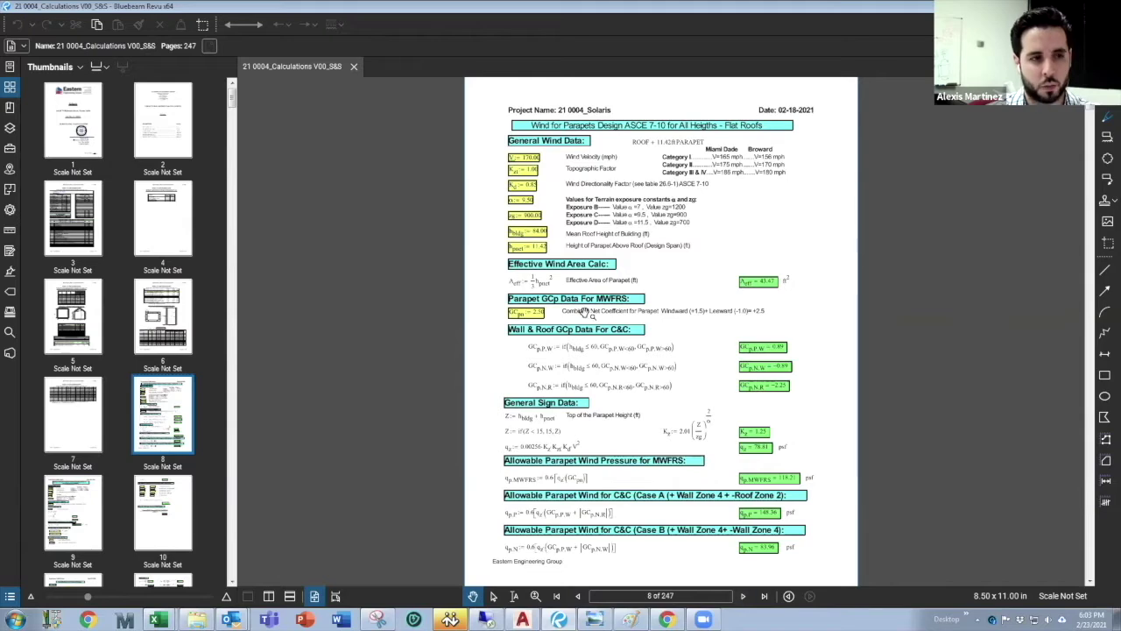
double_click(743, 595)
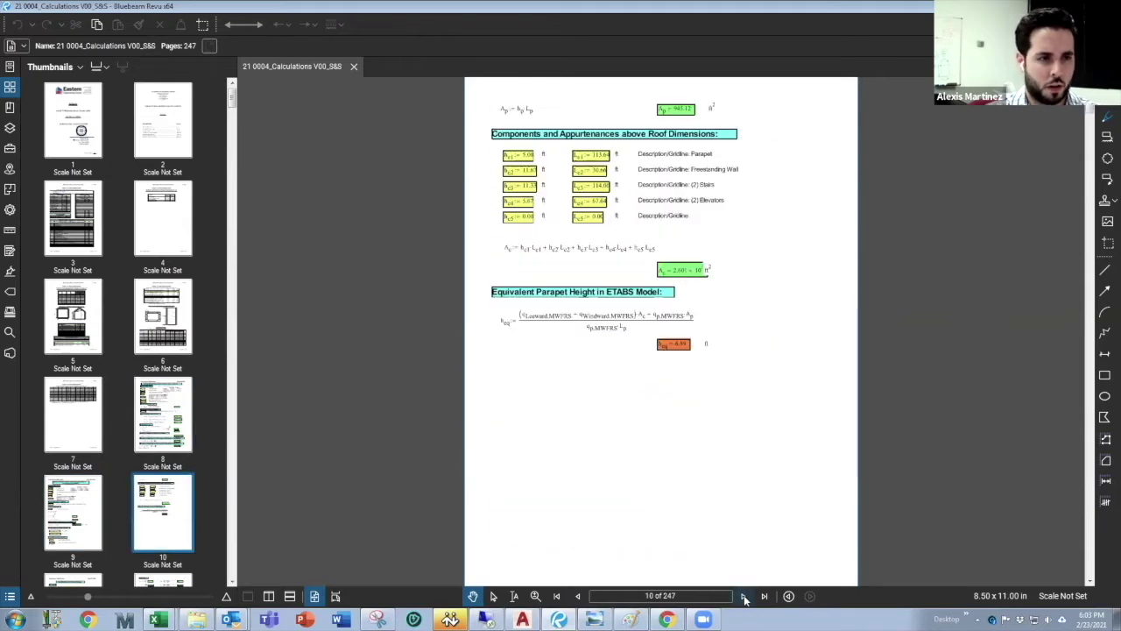
left_click(743, 595)
Page past the ETABS result tables and page 35 story drift table to page 41's 3rd floor plan.
double_click(742, 596)
left_click(743, 595)
left_click(743, 596)
left_click(743, 596)
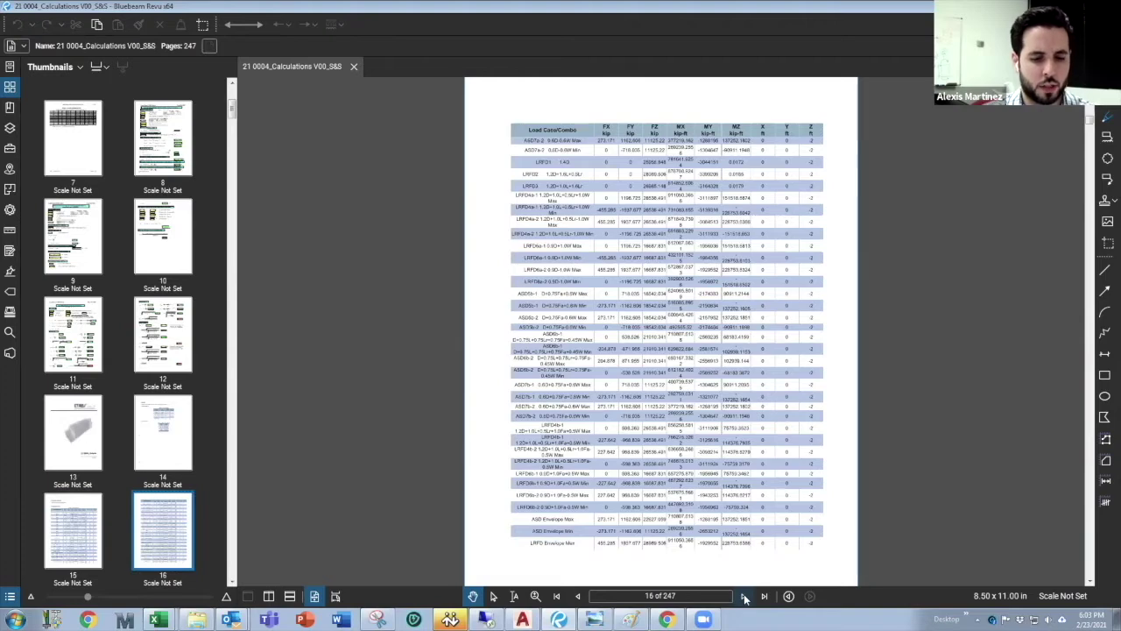
left_click(743, 596)
double_click(742, 596)
left_click(742, 595)
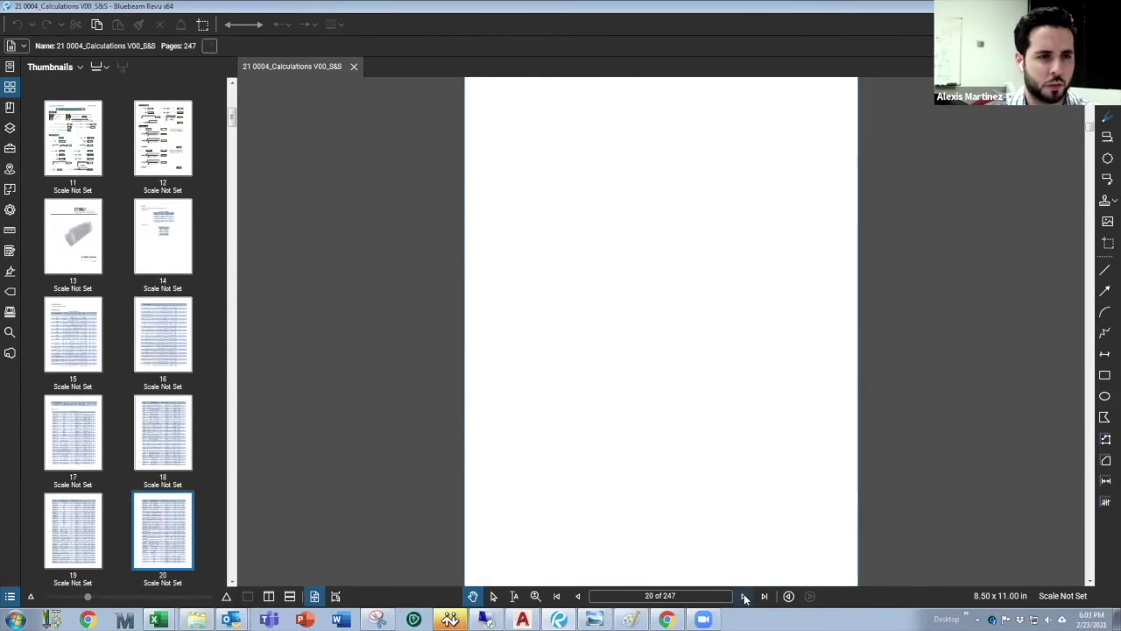
double_click(743, 596)
double_click(743, 596)
left_click(743, 595)
double_click(743, 596)
double_click(743, 596)
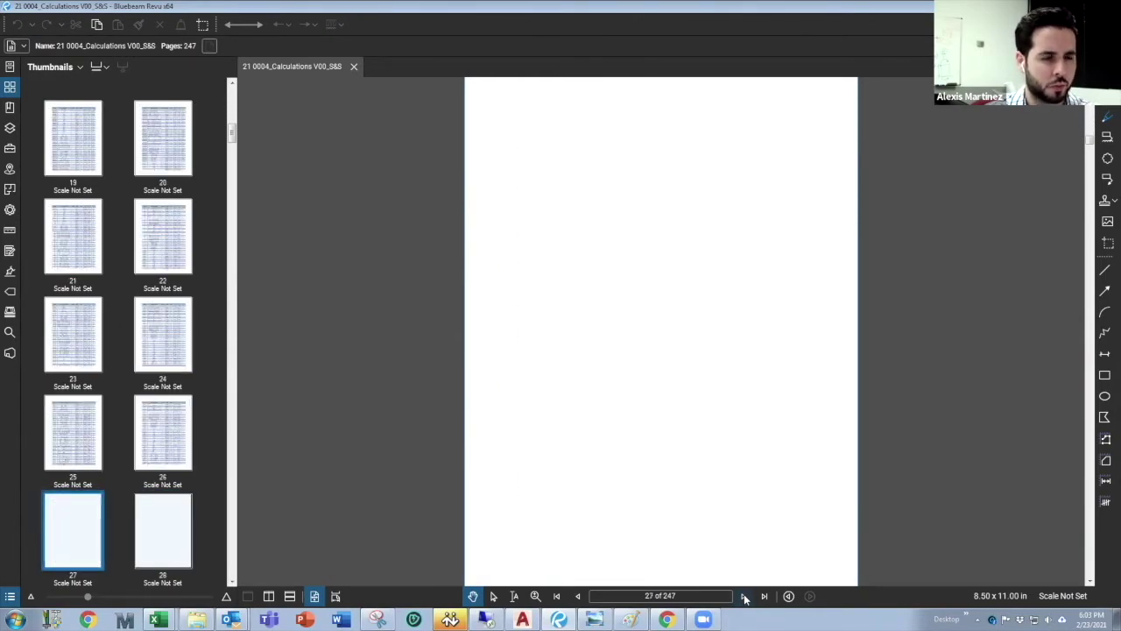
double_click(743, 595)
left_click(743, 596)
double_click(743, 595)
left_click(742, 596)
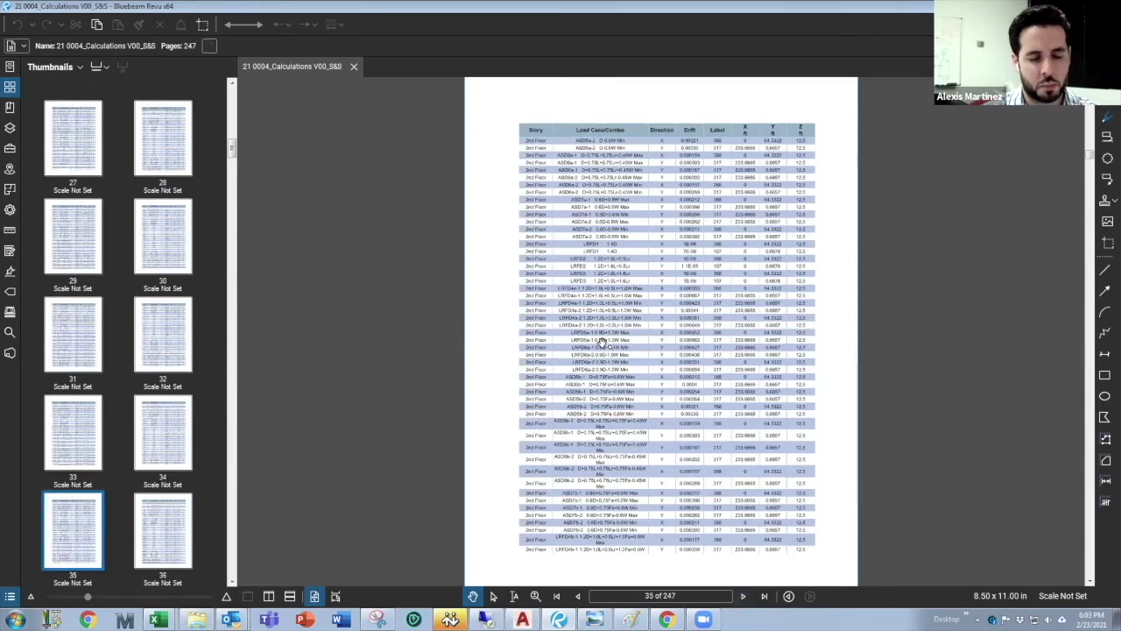
left_click(743, 596)
double_click(743, 596)
left_click(743, 596)
left_click(743, 596)
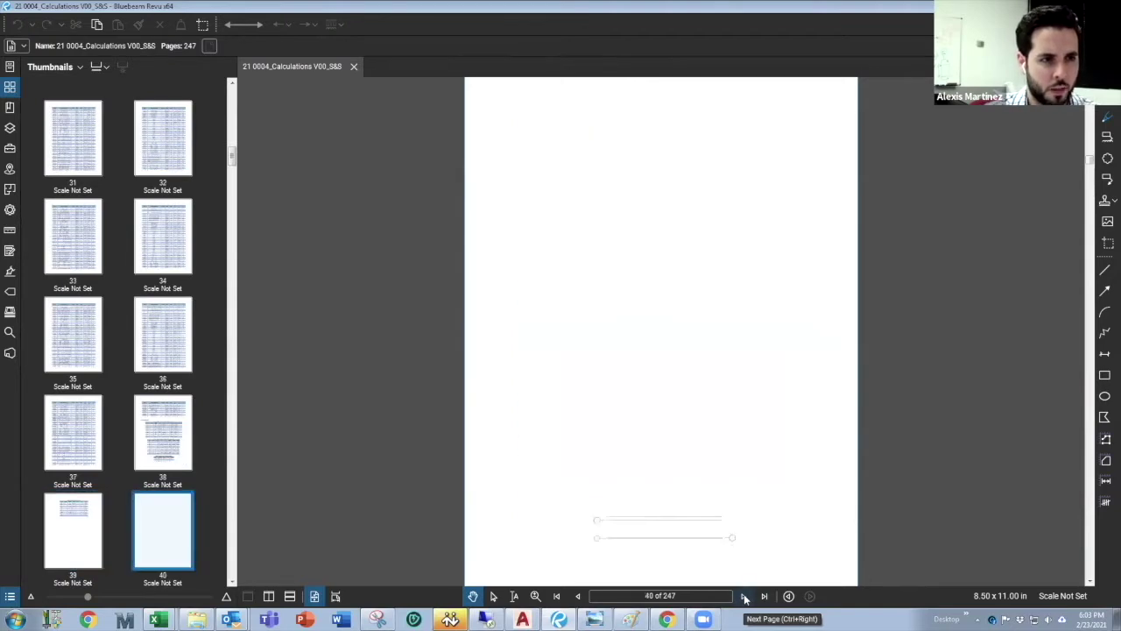
left_click(744, 597)
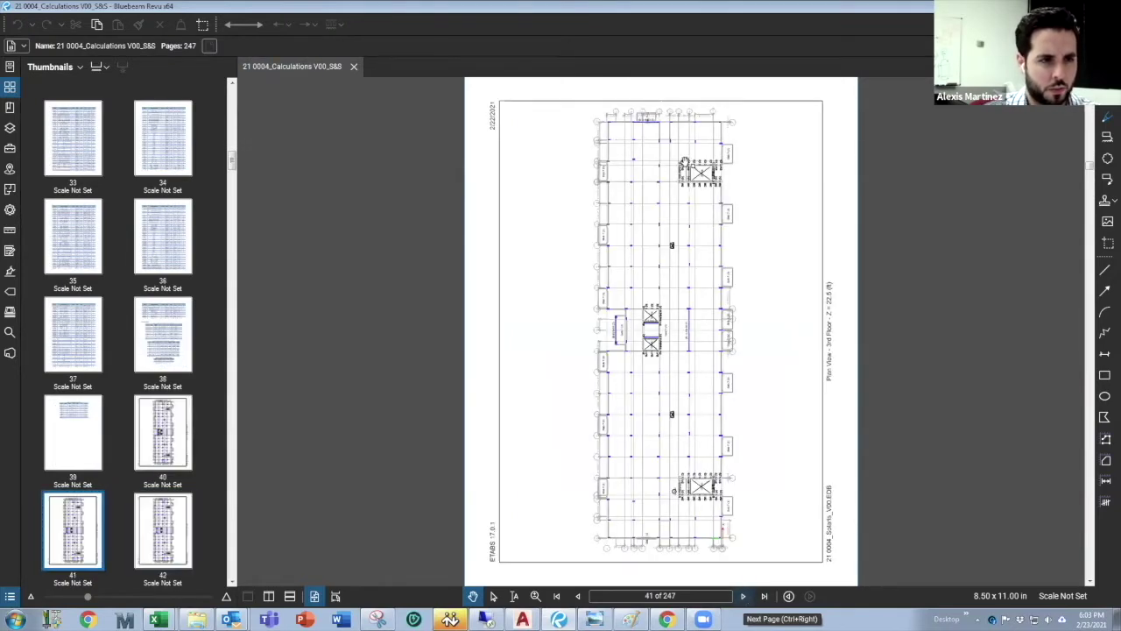
Go to page 42, the 4th floor plan, and zoom in on it.
left_click(743, 596)
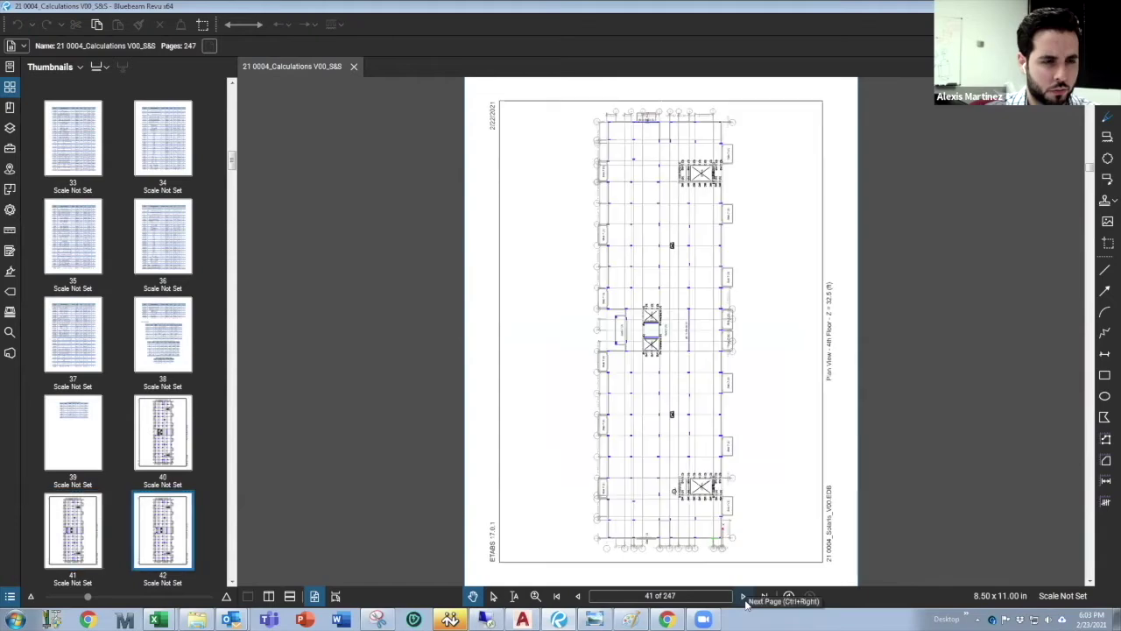
scroll(673, 243, "up", 3)
scroll(686, 200, "down", 4)
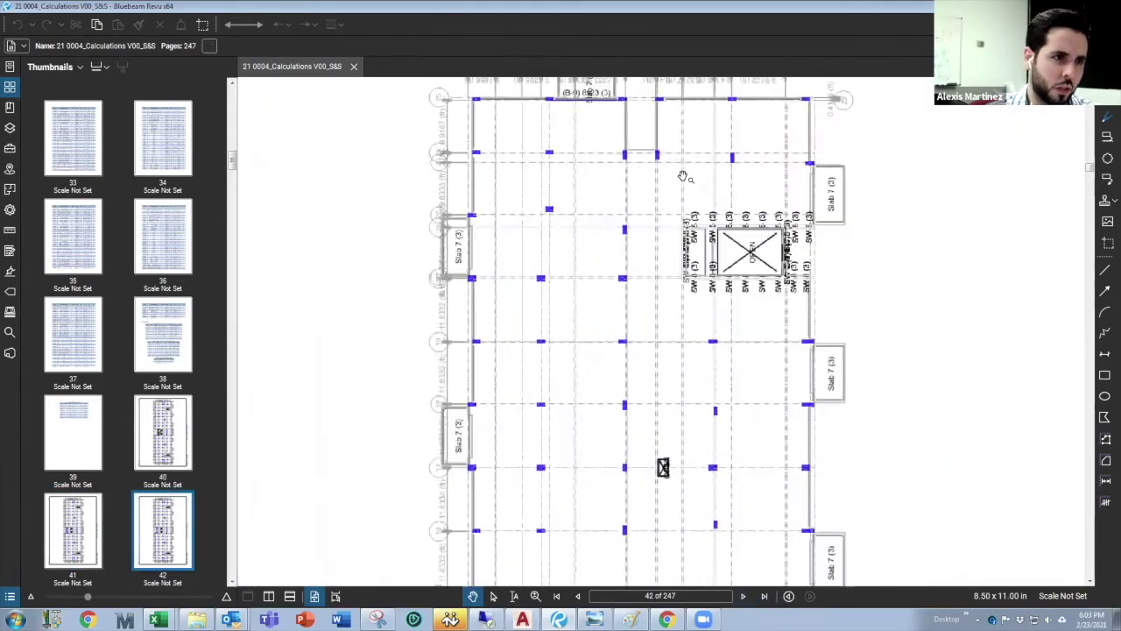
scroll(684, 284, "up", 5)
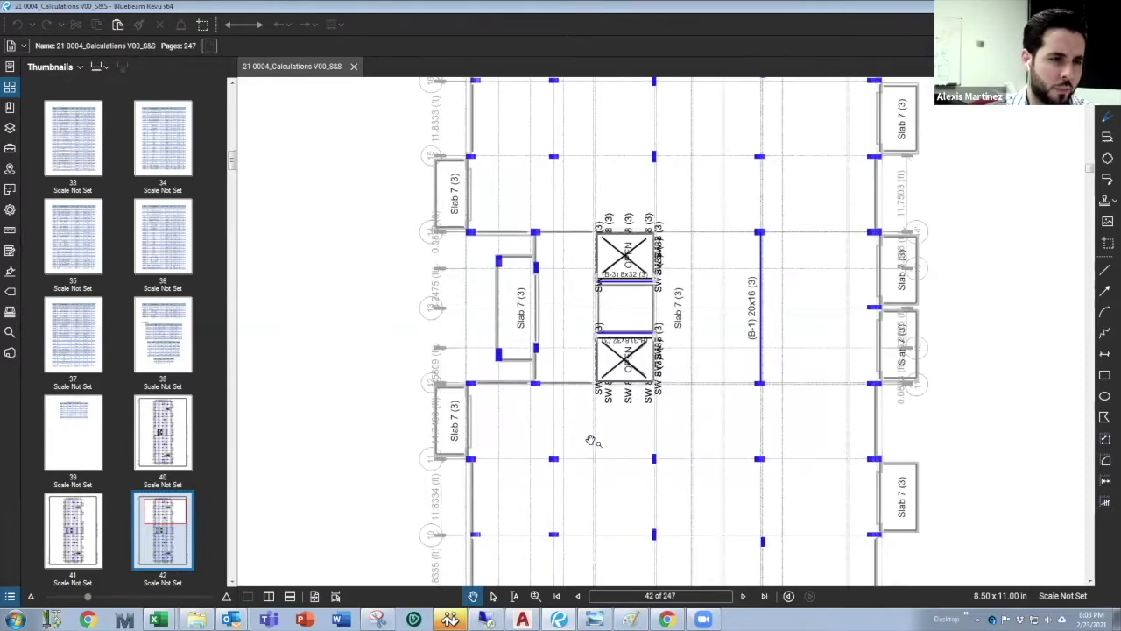
scroll(644, 392, "up", 2)
Pan across the central openings and lower part of the 4th floor plan, then zoom back out.
left_click_drag(521, 283, 550, 338)
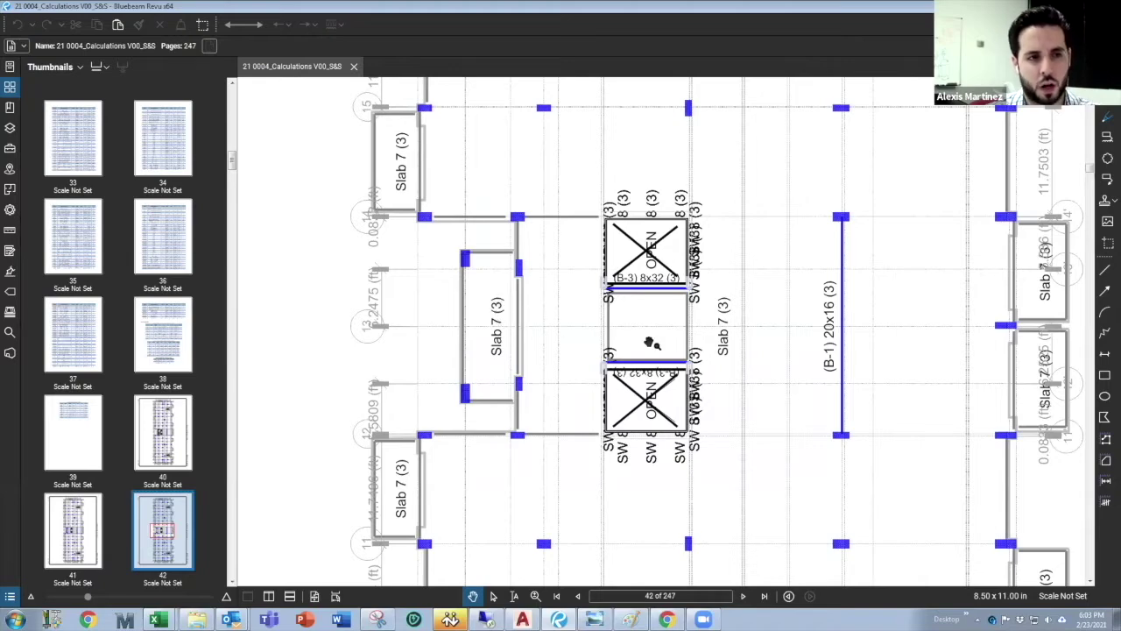
left_click_drag(770, 324, 777, 333)
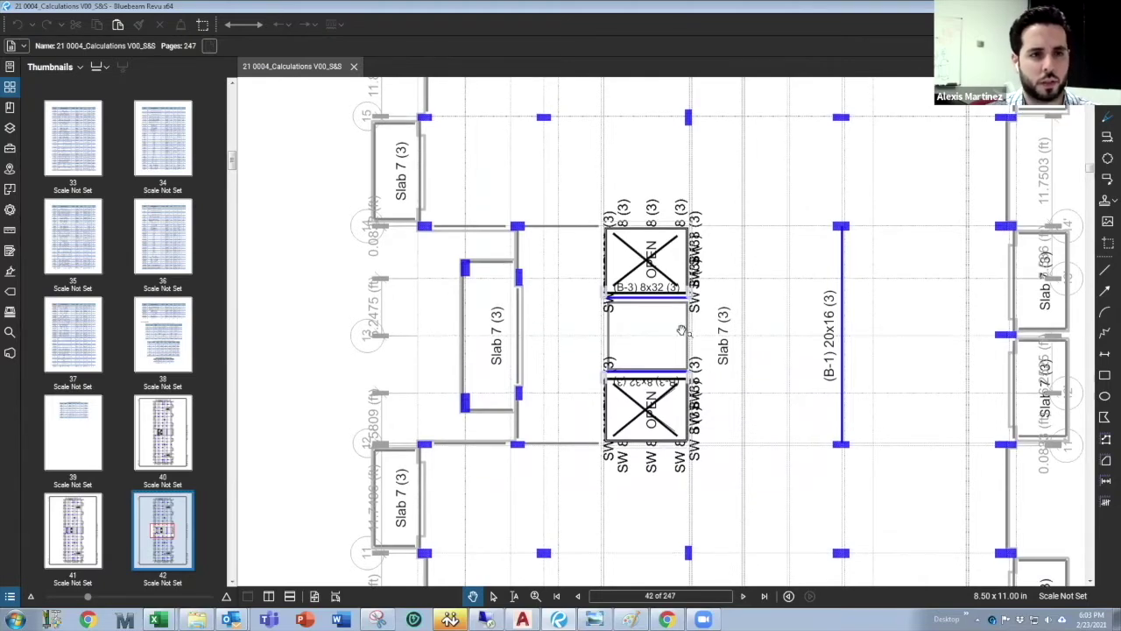
middle_click_drag(686, 331, 751, 396)
scroll(750, 396, "up", 1)
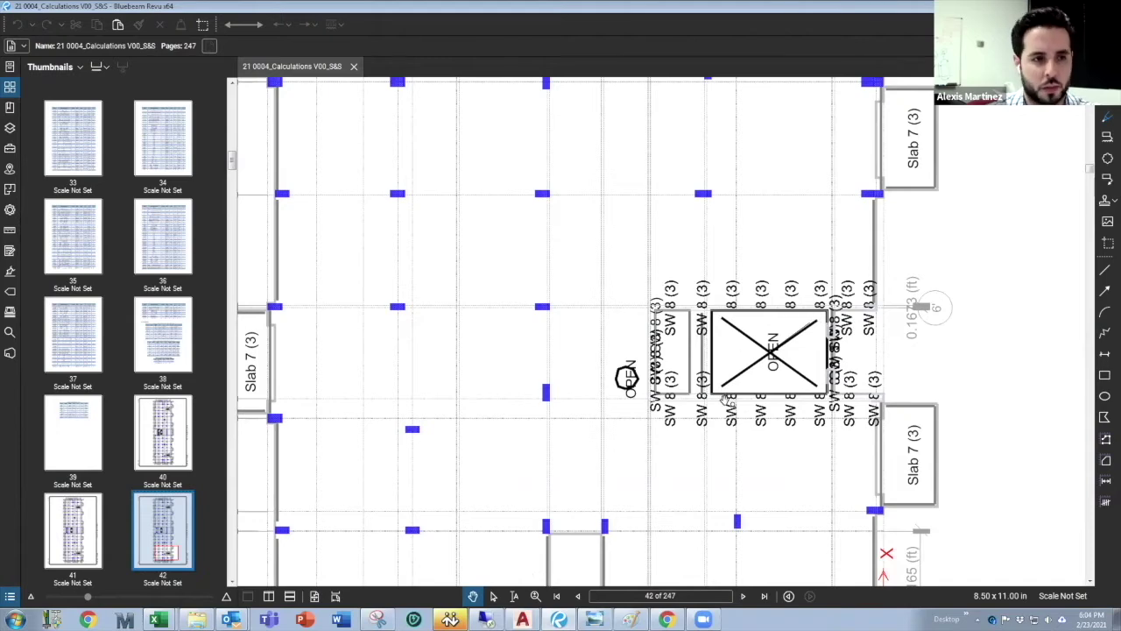
scroll(728, 402, "down", 5)
scroll(732, 268, "down", 3)
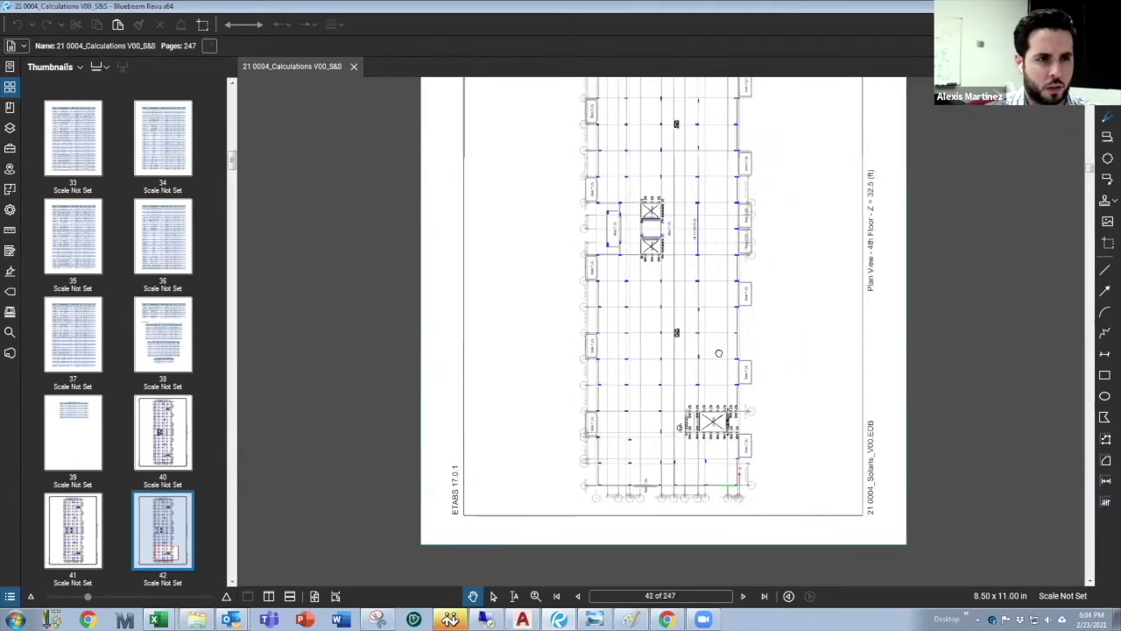
Page through the ETABS floor plans from page 43 up to the Elevator Roof plan.
left_click(743, 595)
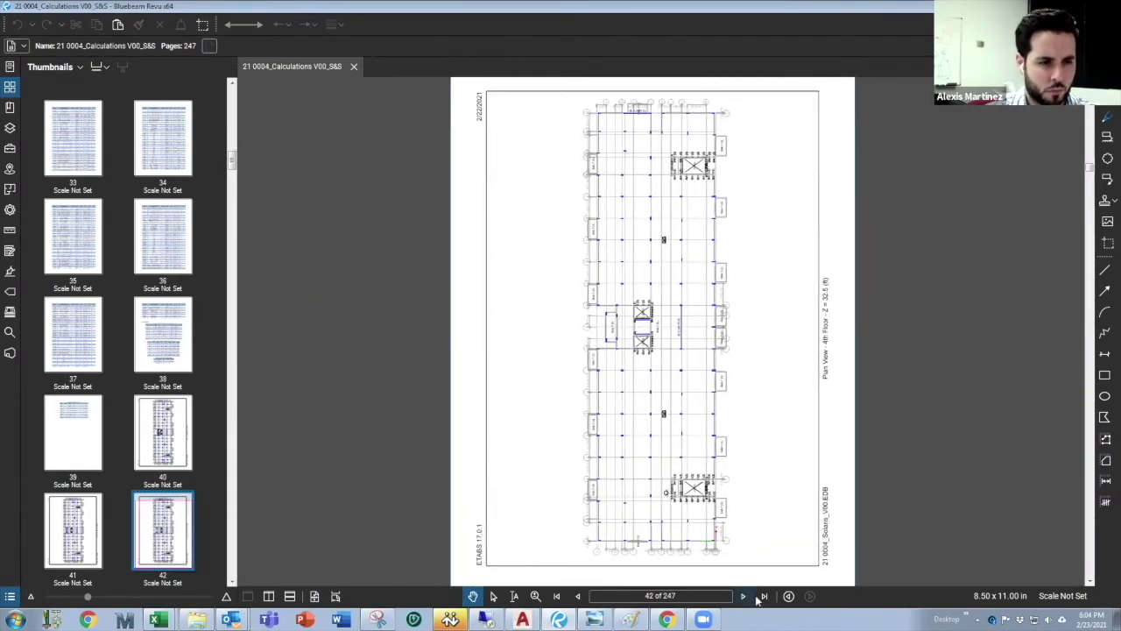
left_click(744, 596)
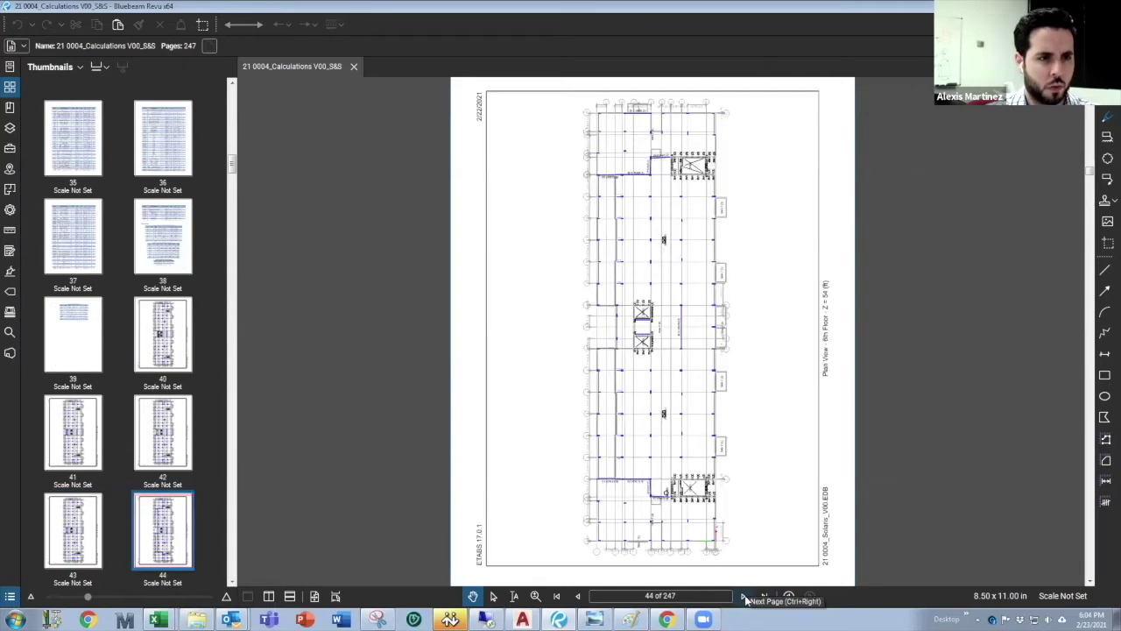
left_click(744, 596)
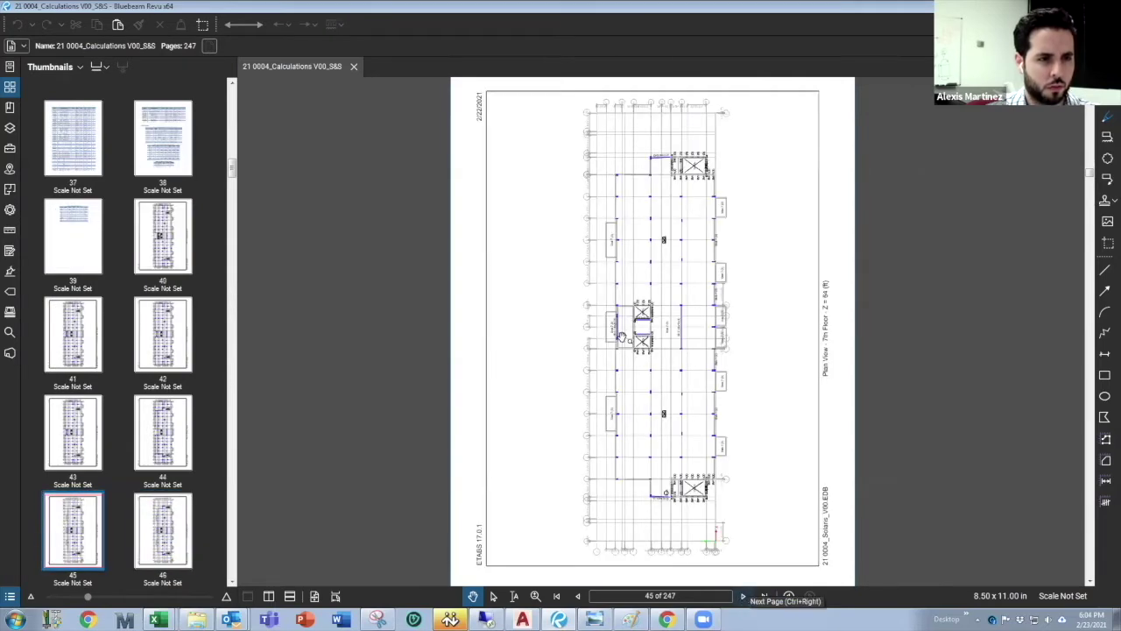
left_click(745, 595)
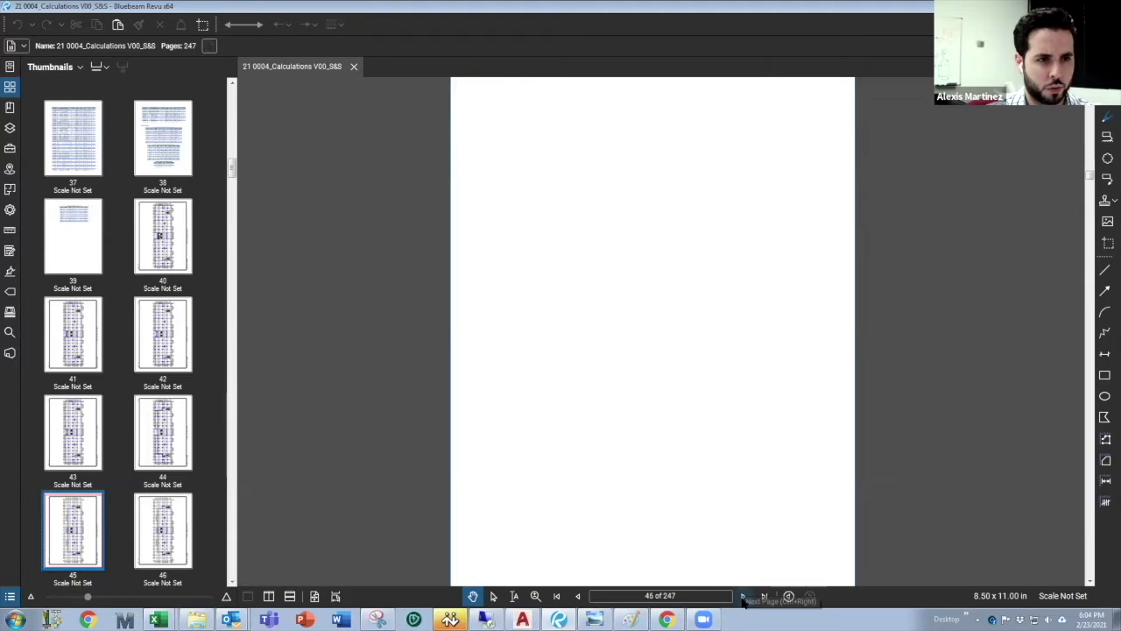
left_click(744, 596)
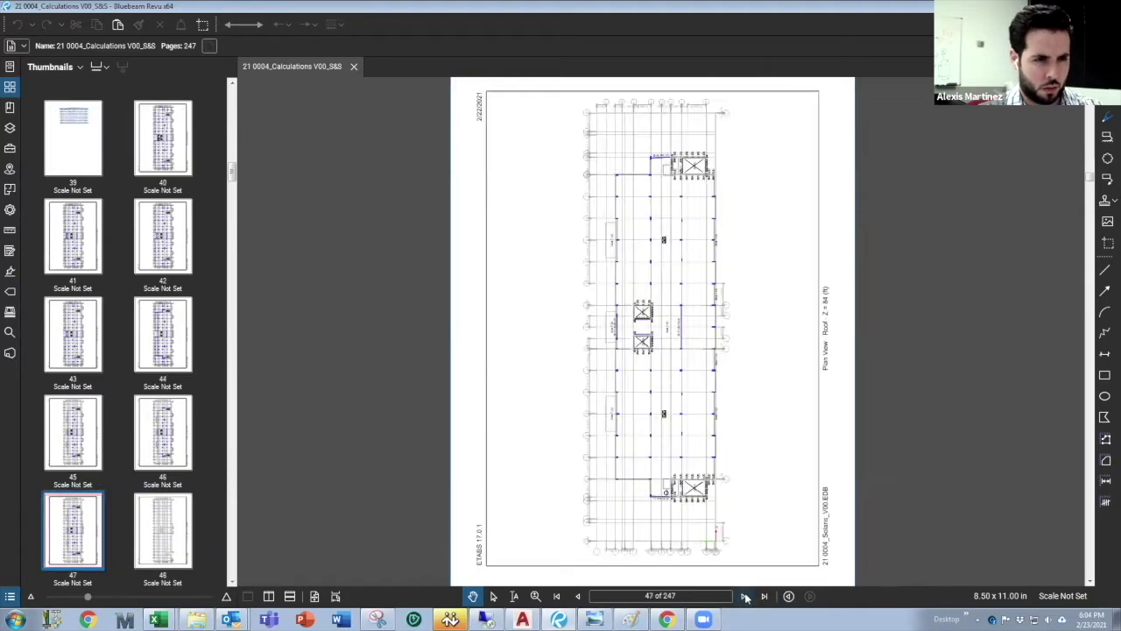
left_click(744, 595)
left_click(745, 596)
left_click(745, 596)
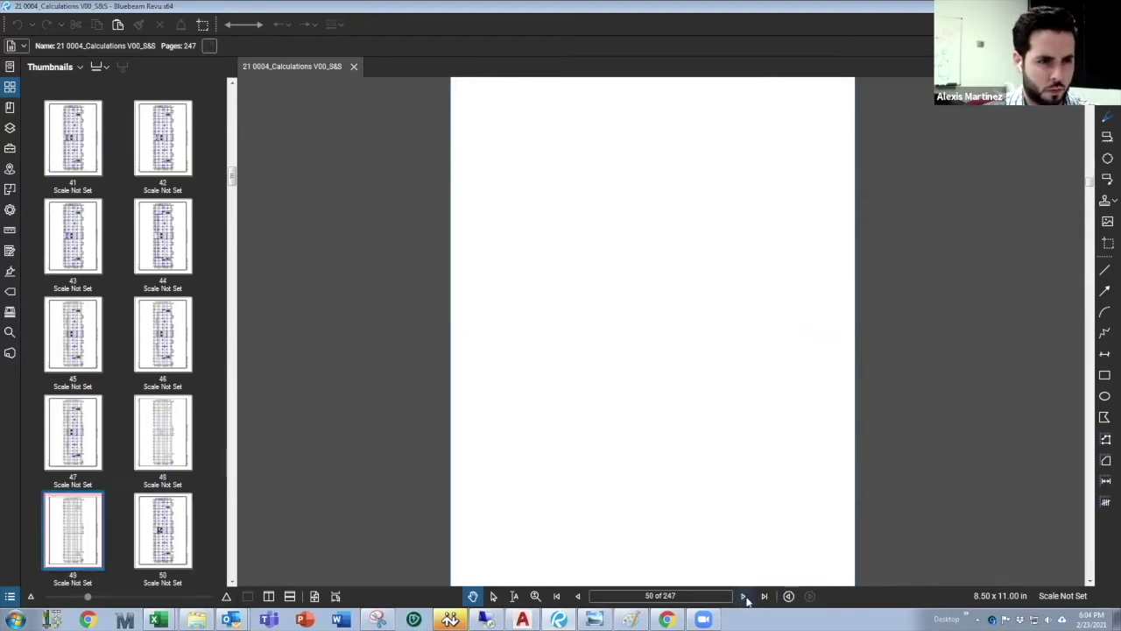
left_click(745, 596)
left_click(744, 596)
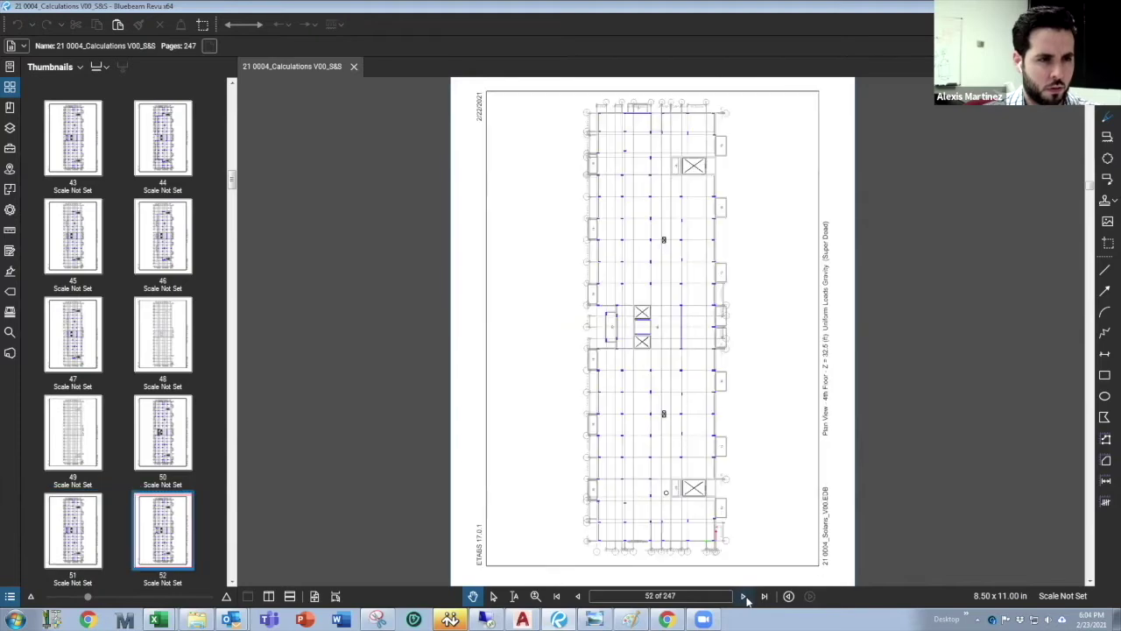
left_click(745, 596)
left_click(744, 596)
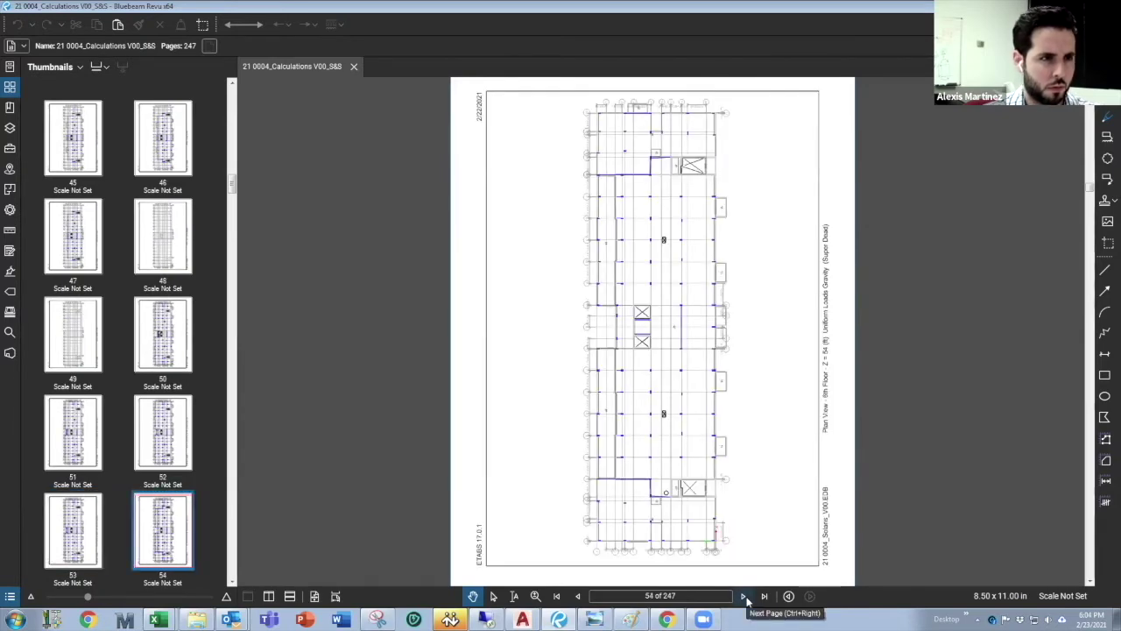
left_click(745, 596)
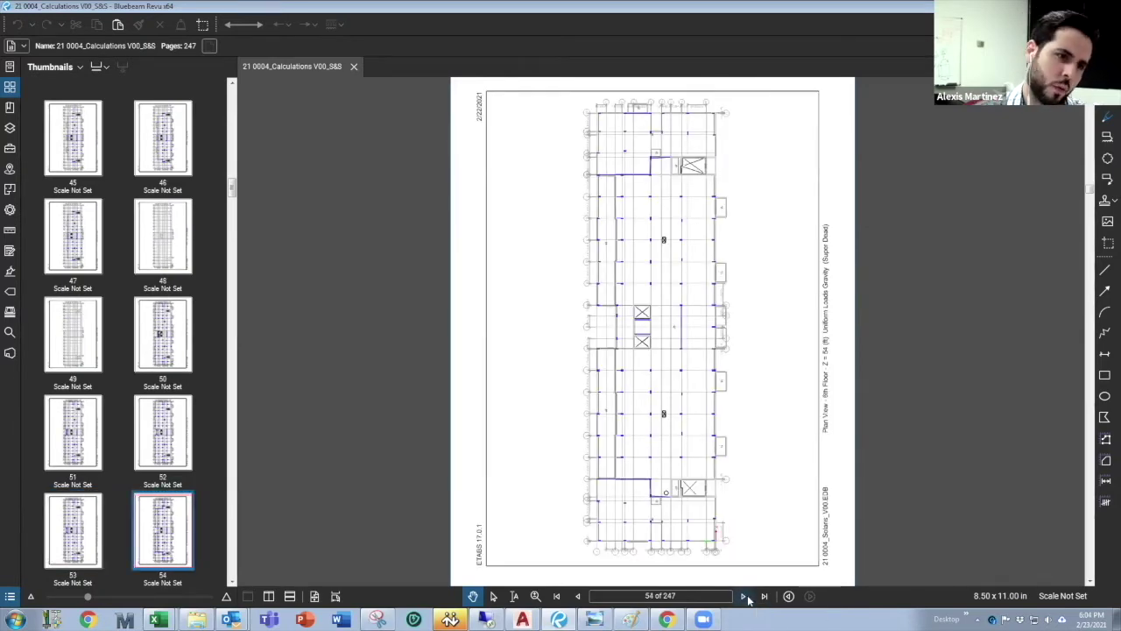
left_click(745, 595)
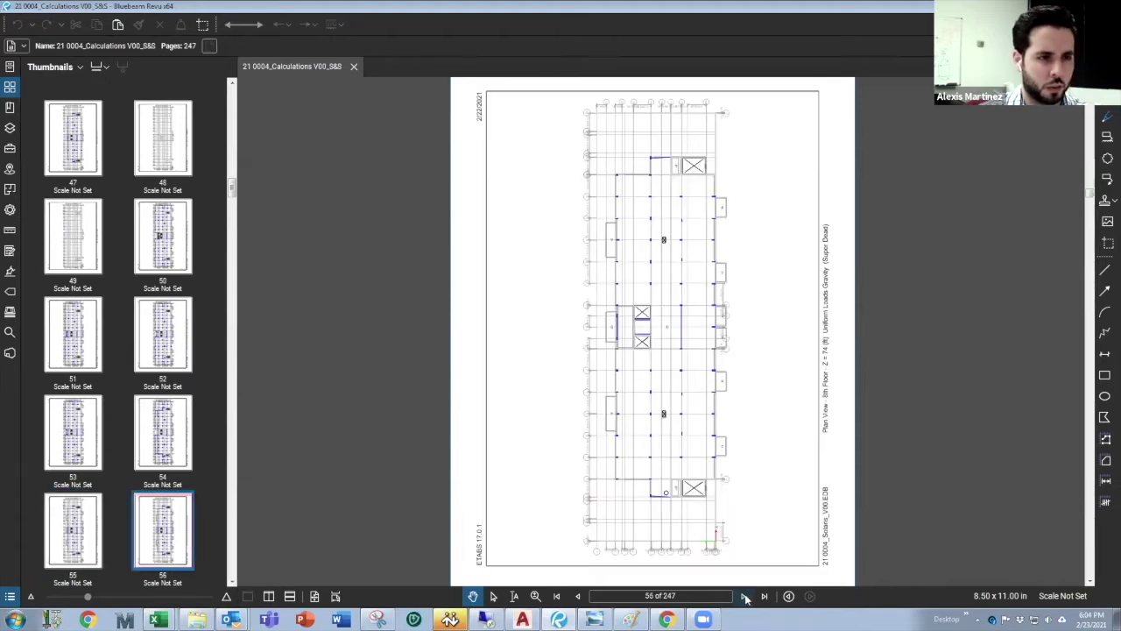
left_click(745, 596)
left_click(745, 595)
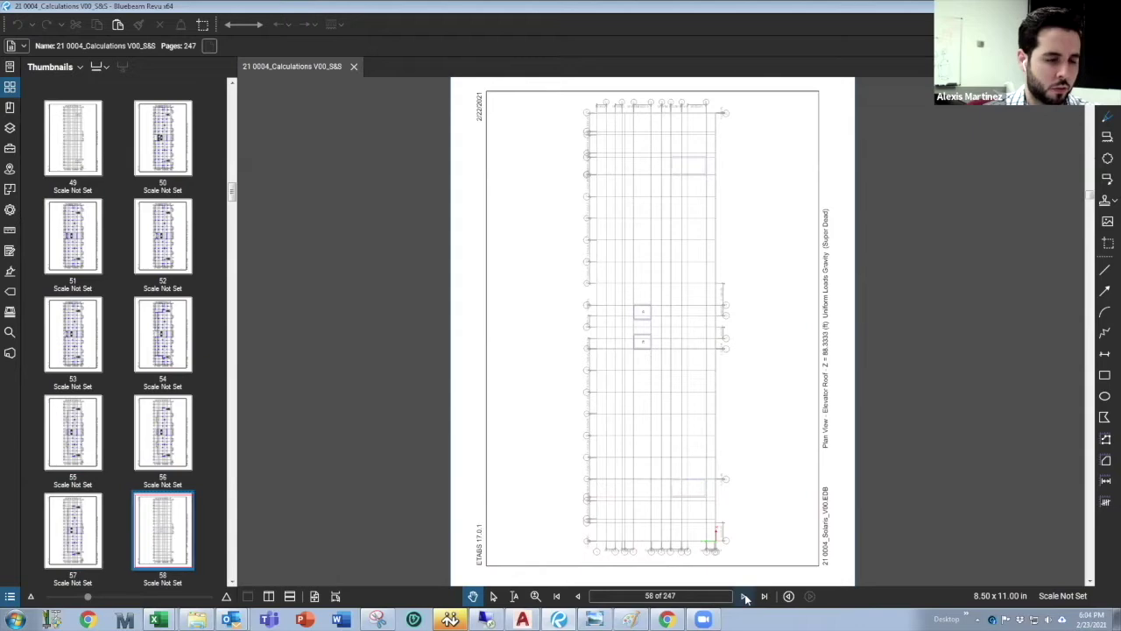
Skip ahead to the frame span load plans and step from the 3rd Floor to the Roof plan.
left_click(745, 595)
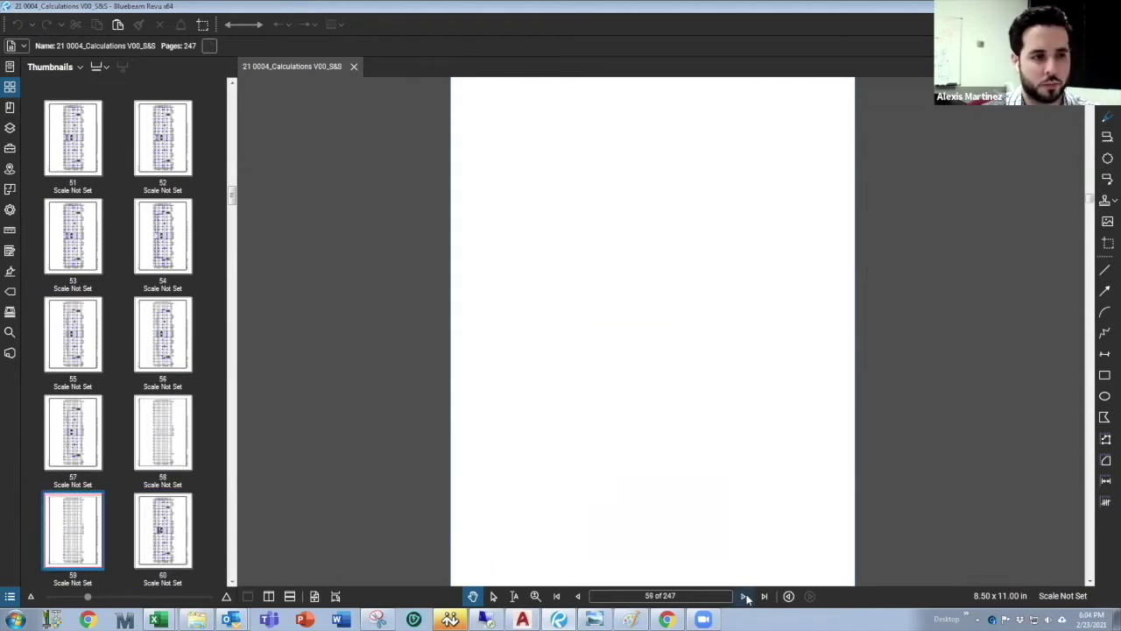
left_click(745, 596)
left_click(744, 595)
left_click(745, 596)
left_click(744, 596)
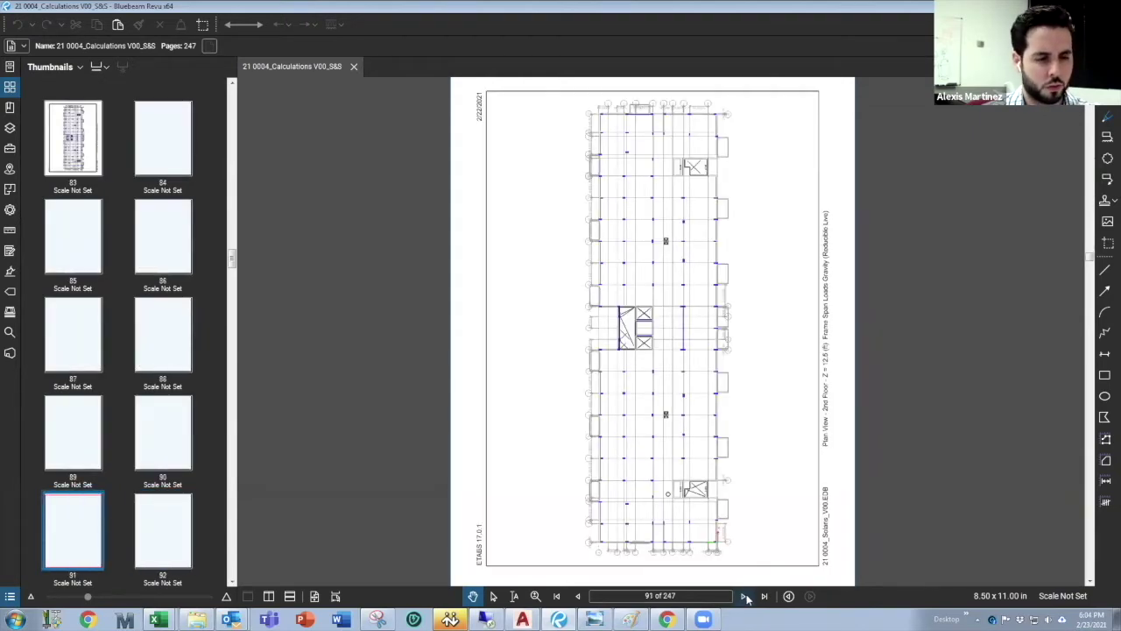
left_click(745, 596)
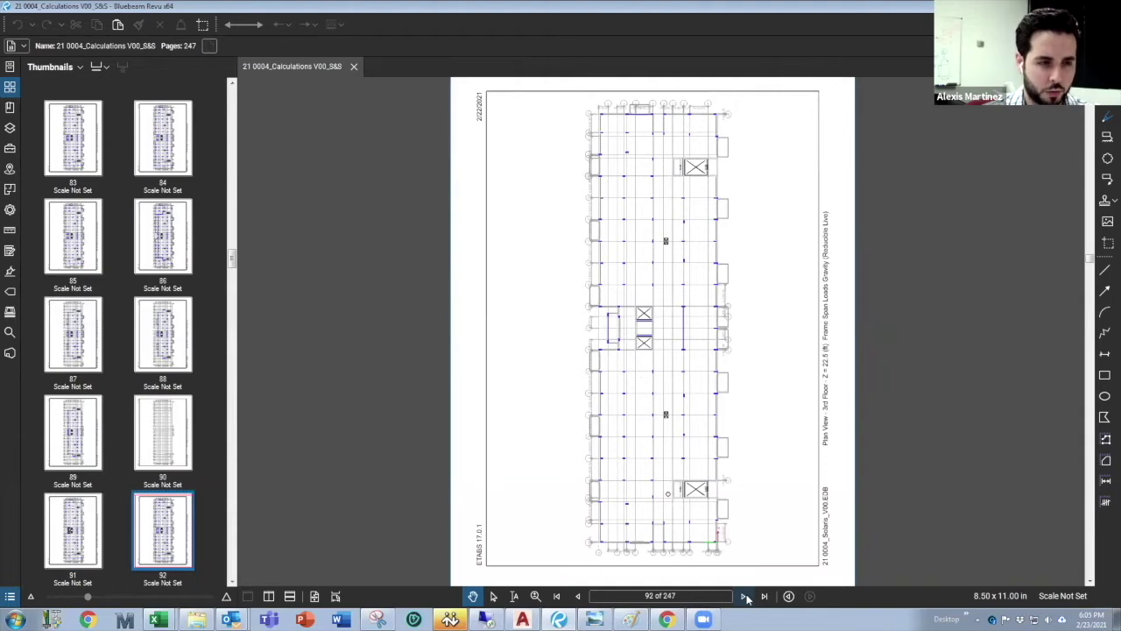
left_click(745, 596)
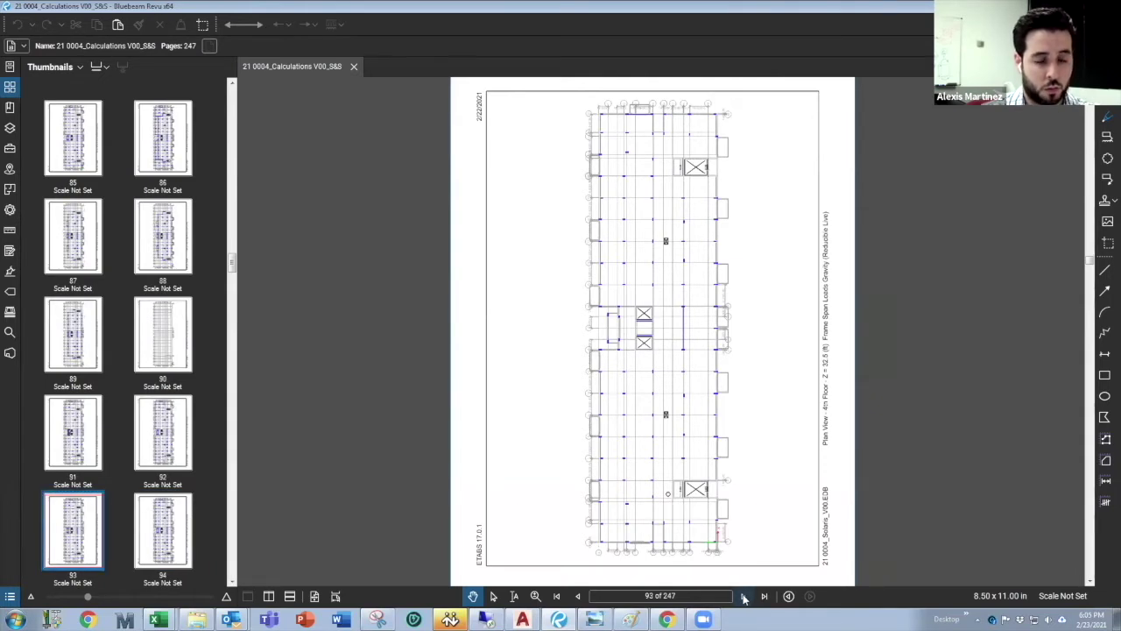
left_click(744, 595)
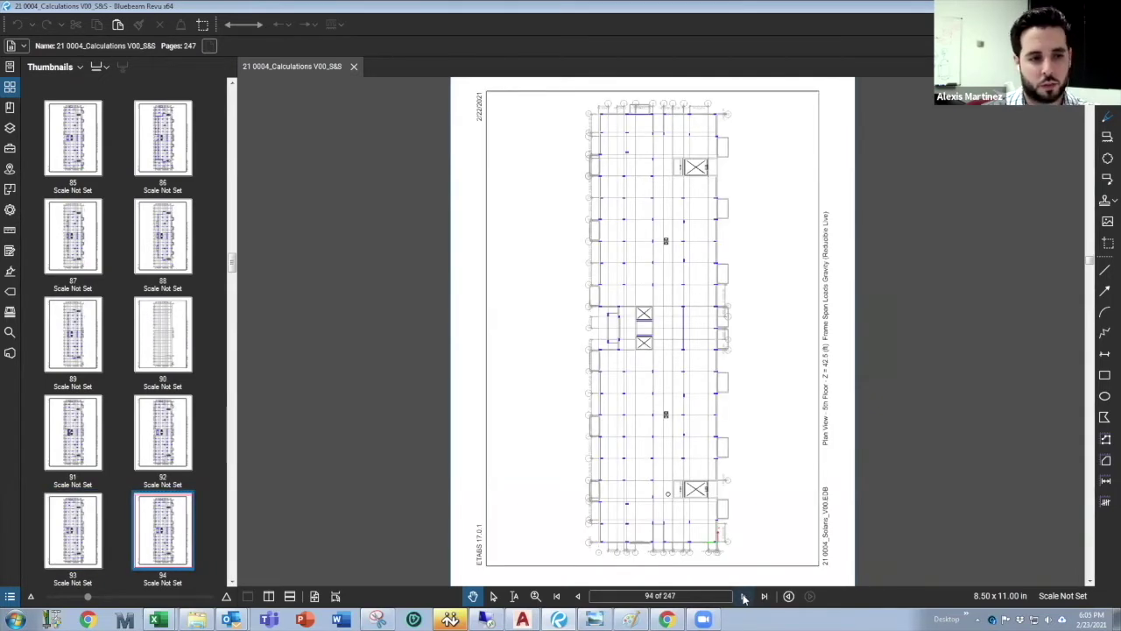
left_click(745, 596)
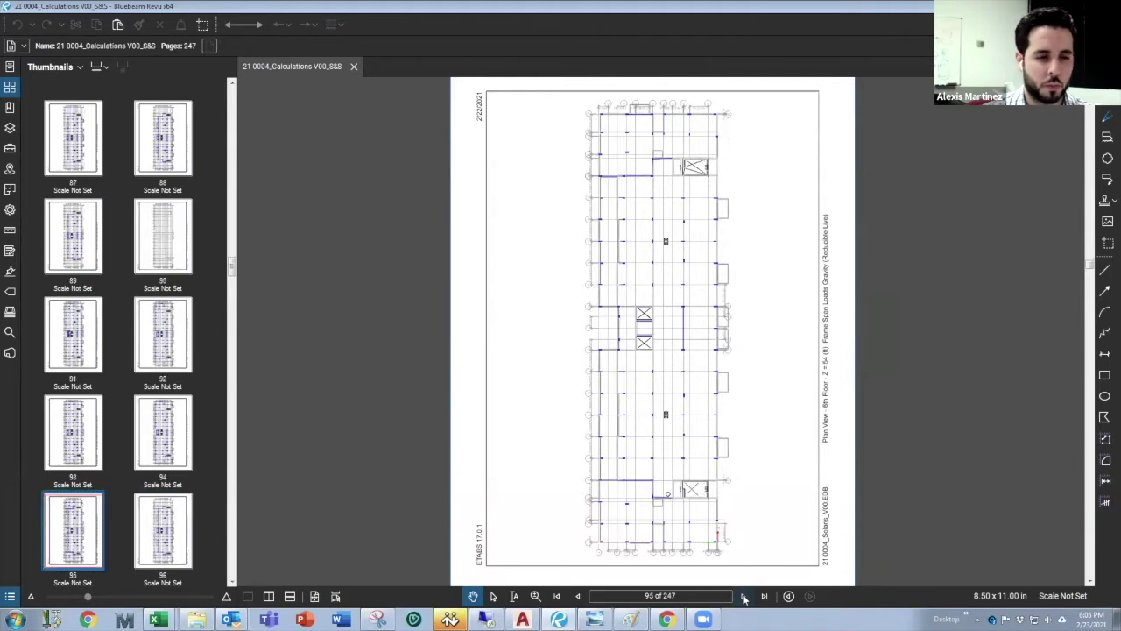
left_click(745, 596)
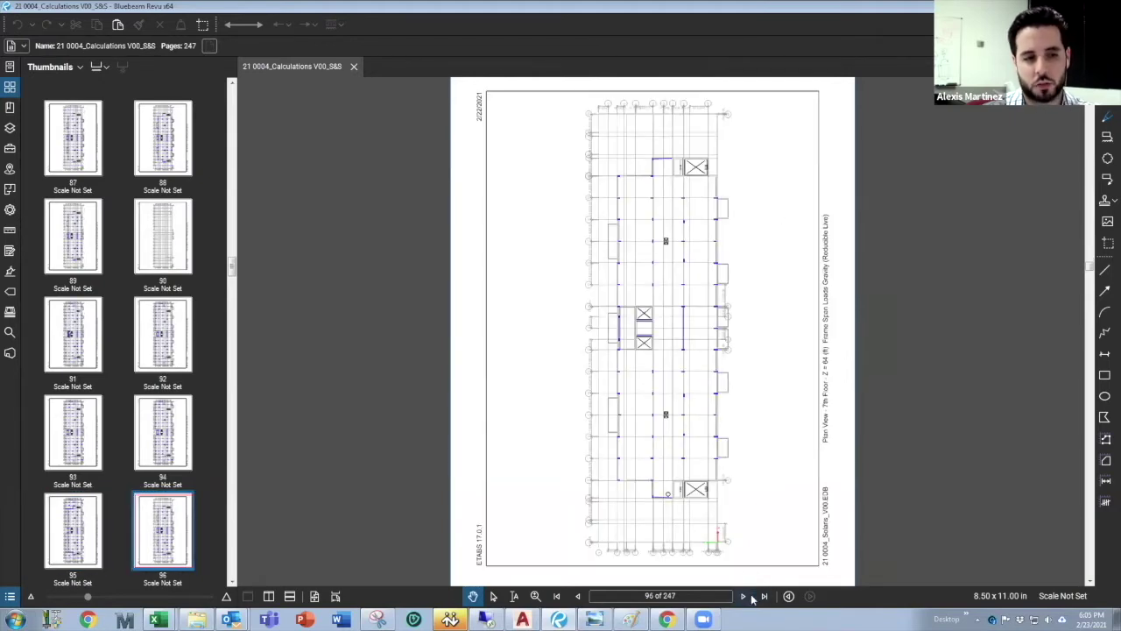
left_click(745, 596)
left_click(745, 595)
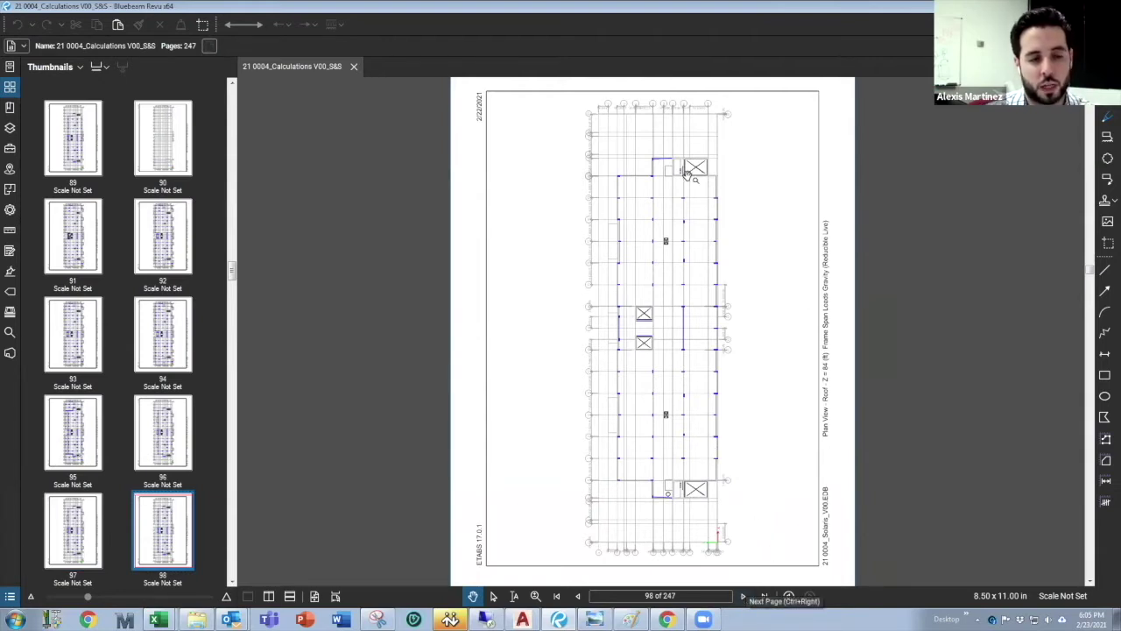
Open the Elevation View - 1' page, zoom in, then fit the whole page in view.
left_click(744, 596)
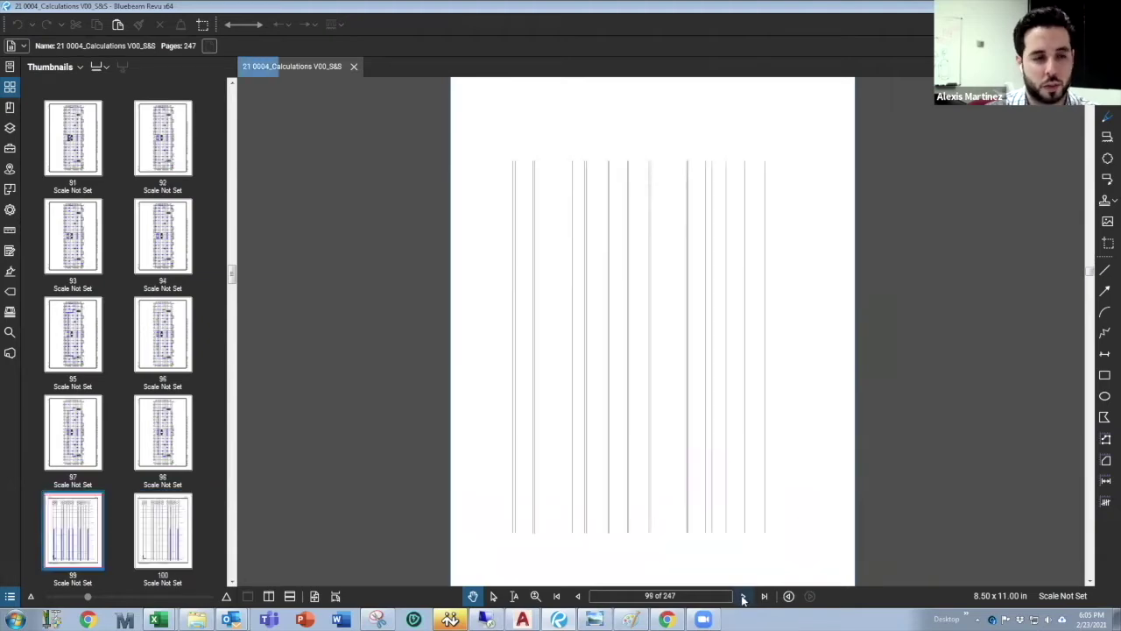
left_click(743, 597)
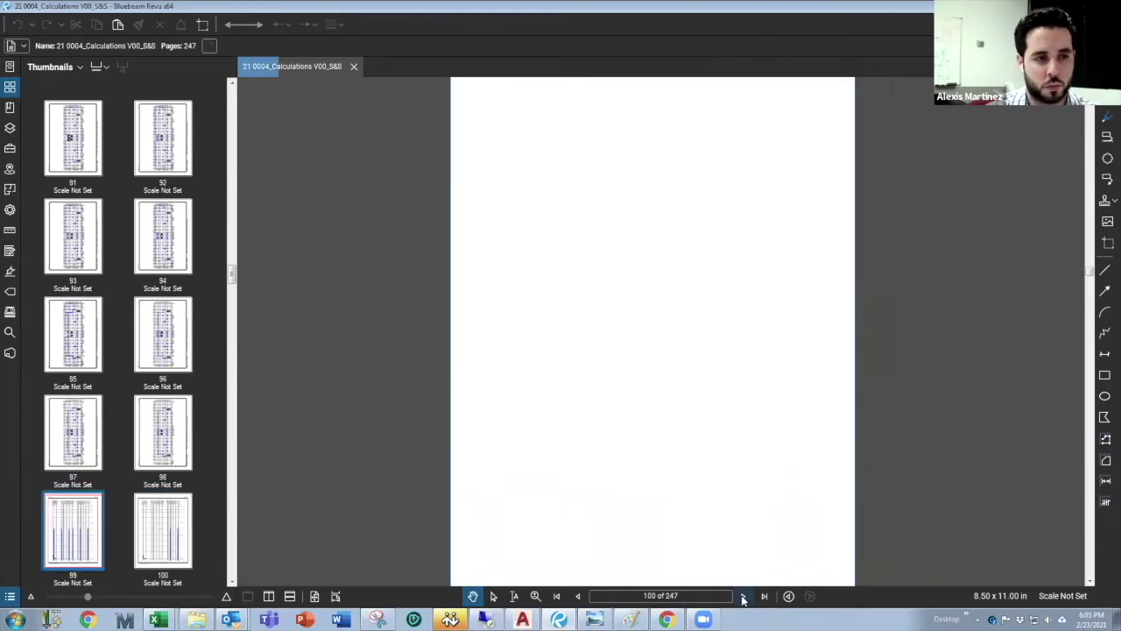
left_click(577, 596)
scroll(544, 486, "up", 3)
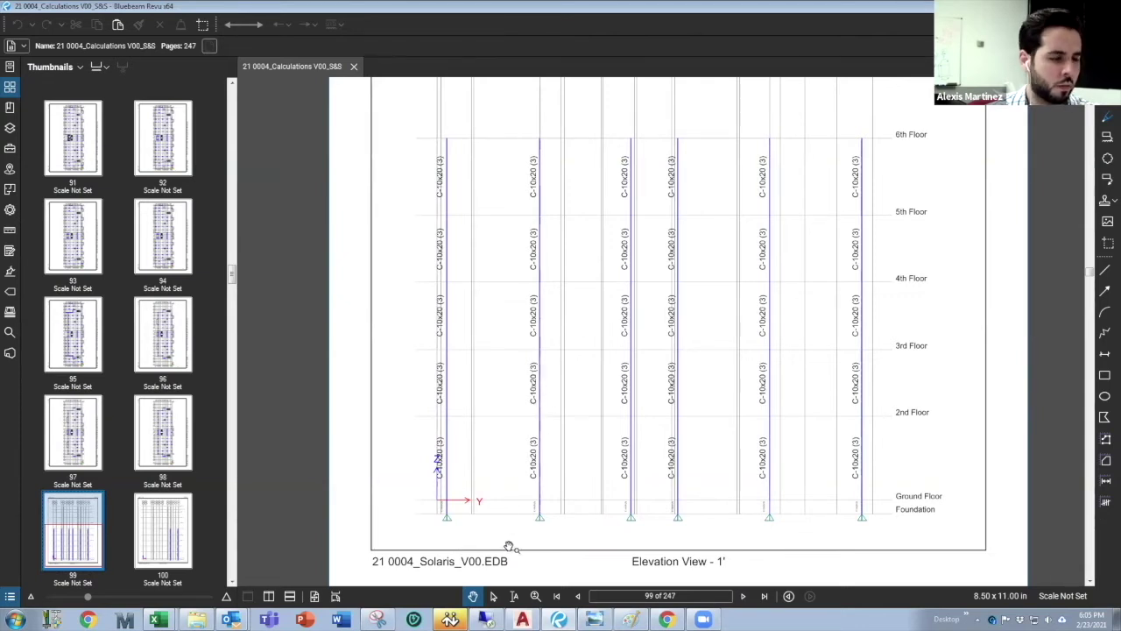
left_click(315, 599)
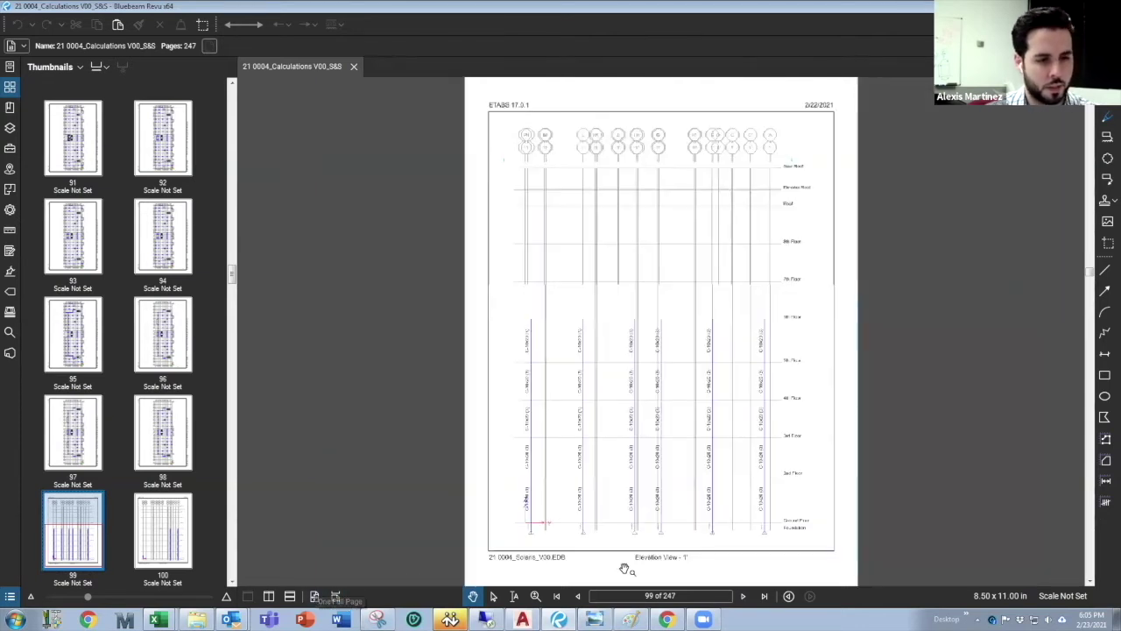
Advance to page 108 and zoom in on the offset column between the 5th and 6th floors.
left_click(743, 598)
left_click(743, 598)
left_click(743, 598)
left_click(743, 598)
left_click(743, 598)
left_click(743, 598)
left_click(742, 598)
left_click(743, 599)
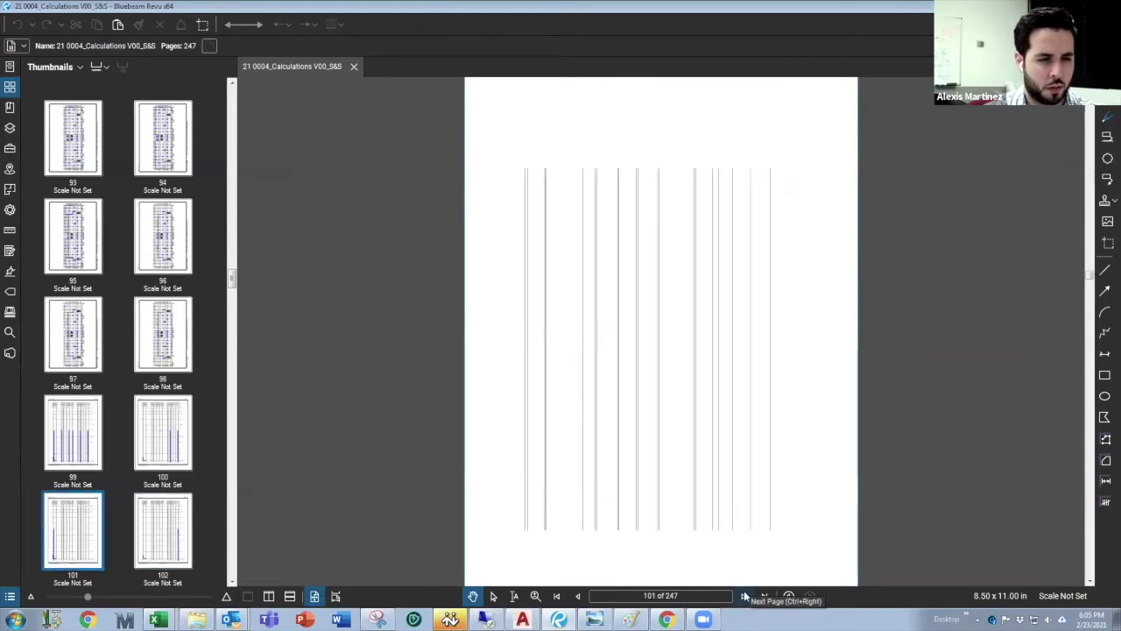
scroll(747, 324, "up", 3)
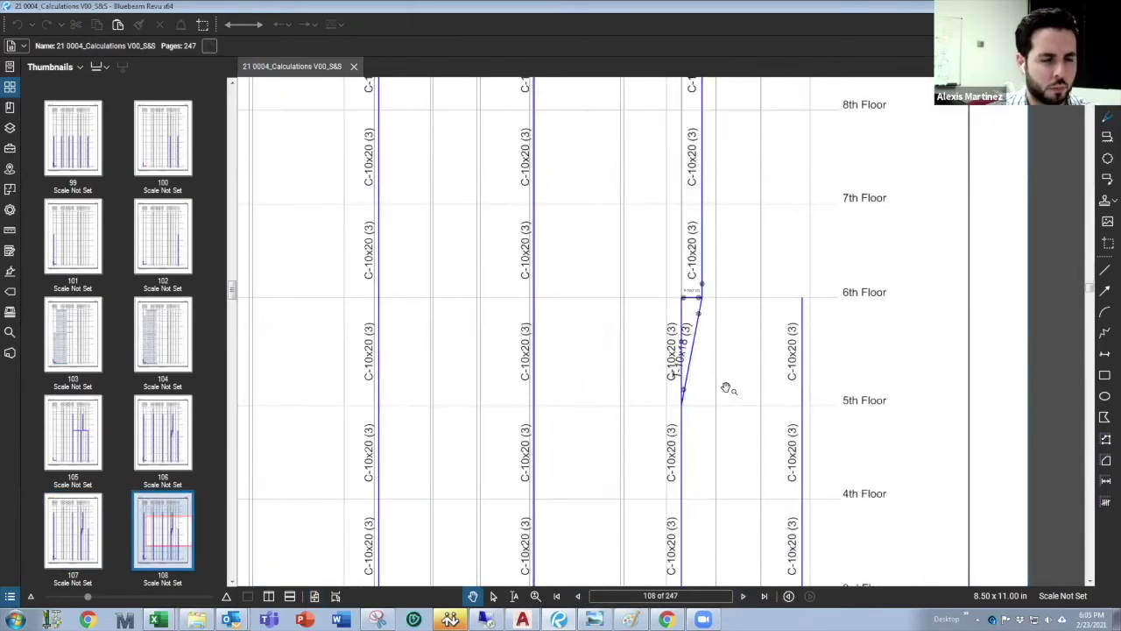
scroll(724, 378, "up", 2)
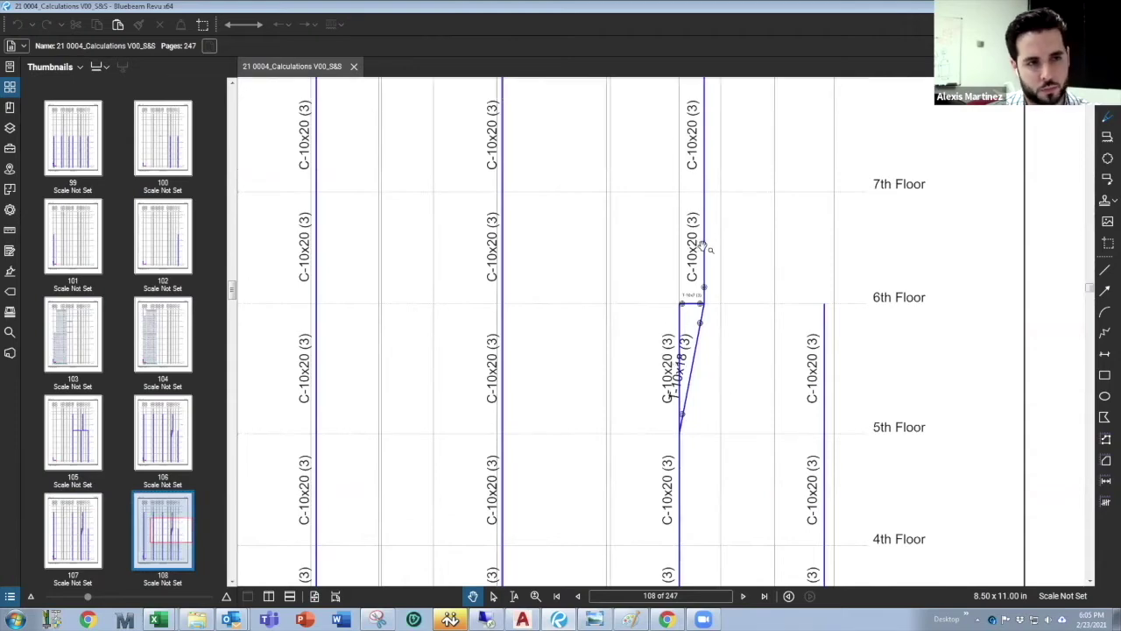
scroll(821, 325, "down", 3)
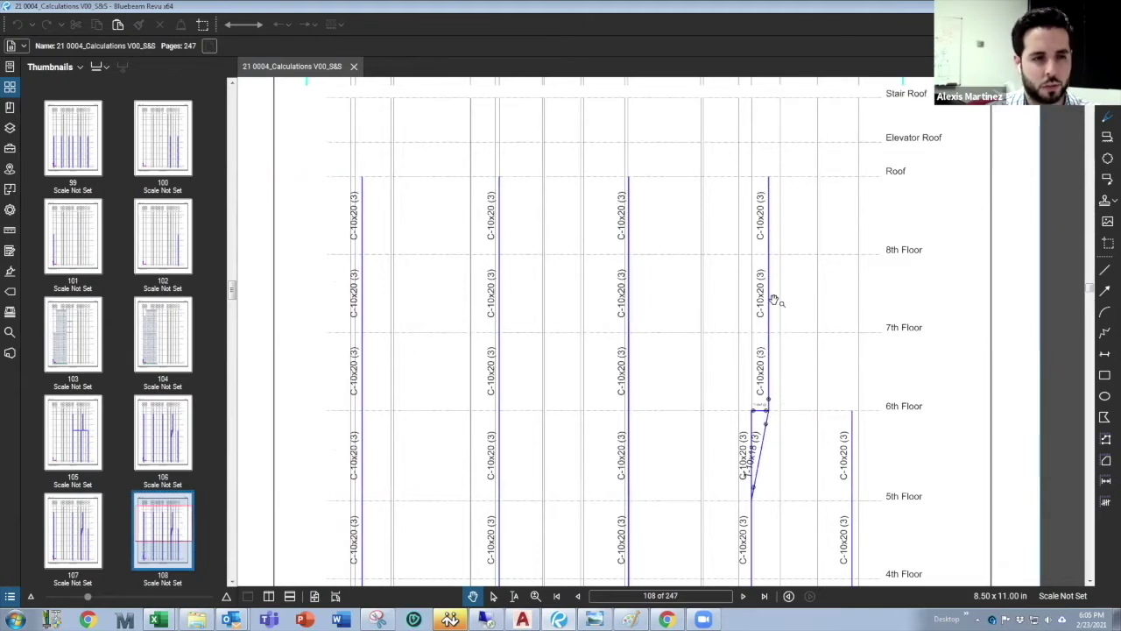
left_click_drag(819, 435, 794, 373)
scroll(794, 373, "up", 1)
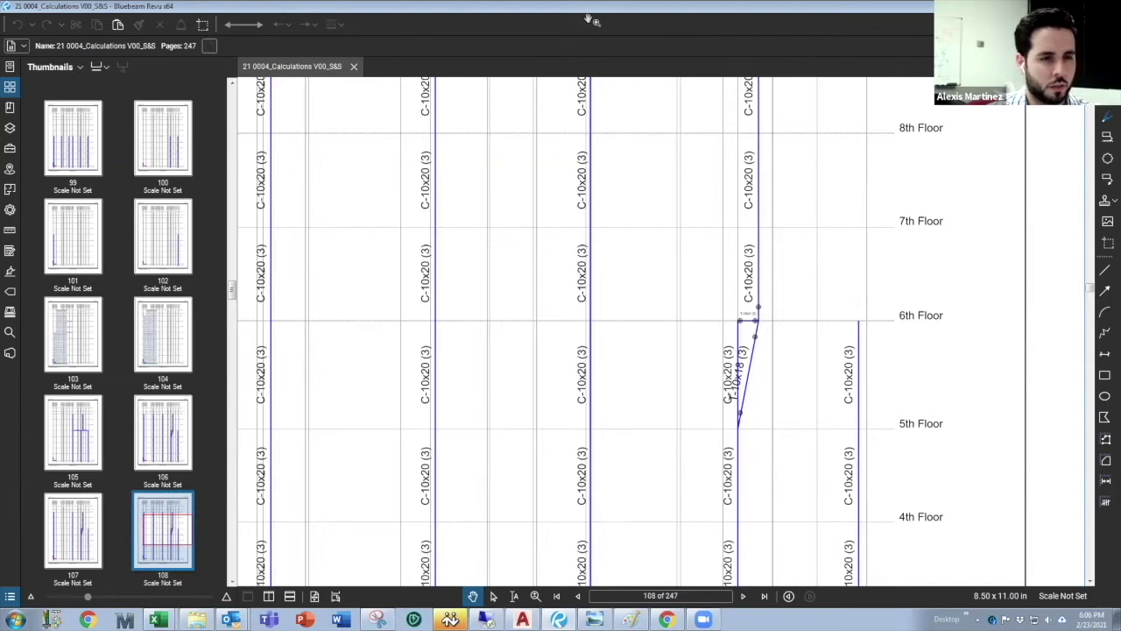
left_click_drag(760, 81, 765, 105)
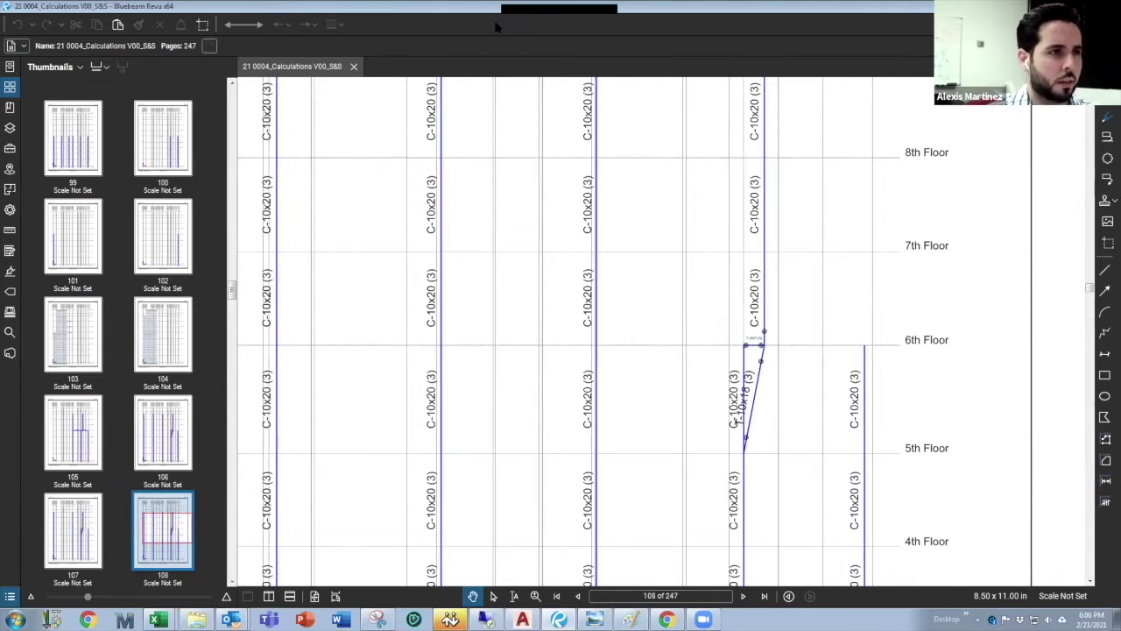
key("alt")
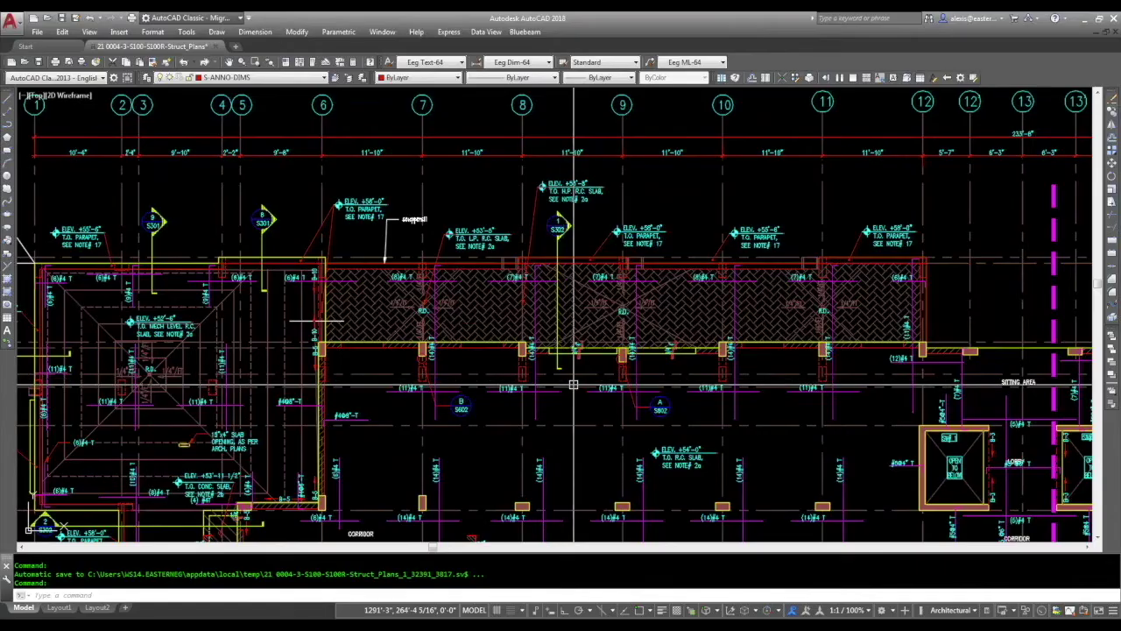
Zoom and pan the structural plans onto the parapet columns beside the roof drains near section marks A and B.
scroll(517, 316, "up", 3)
scroll(517, 315, "down", 3)
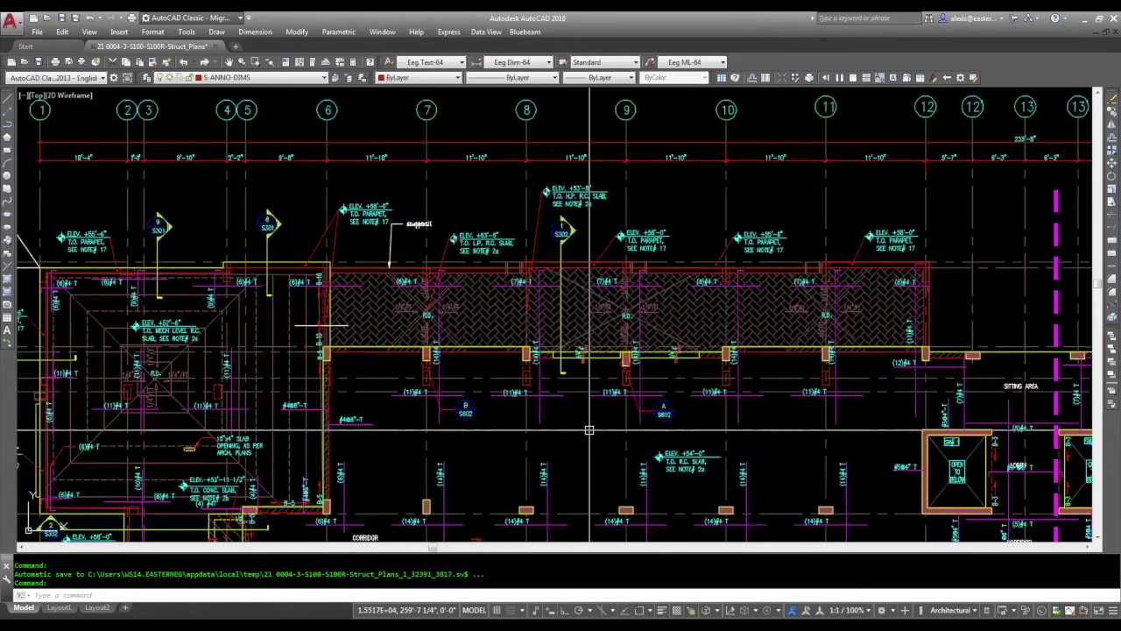
scroll(554, 395, "up", 2)
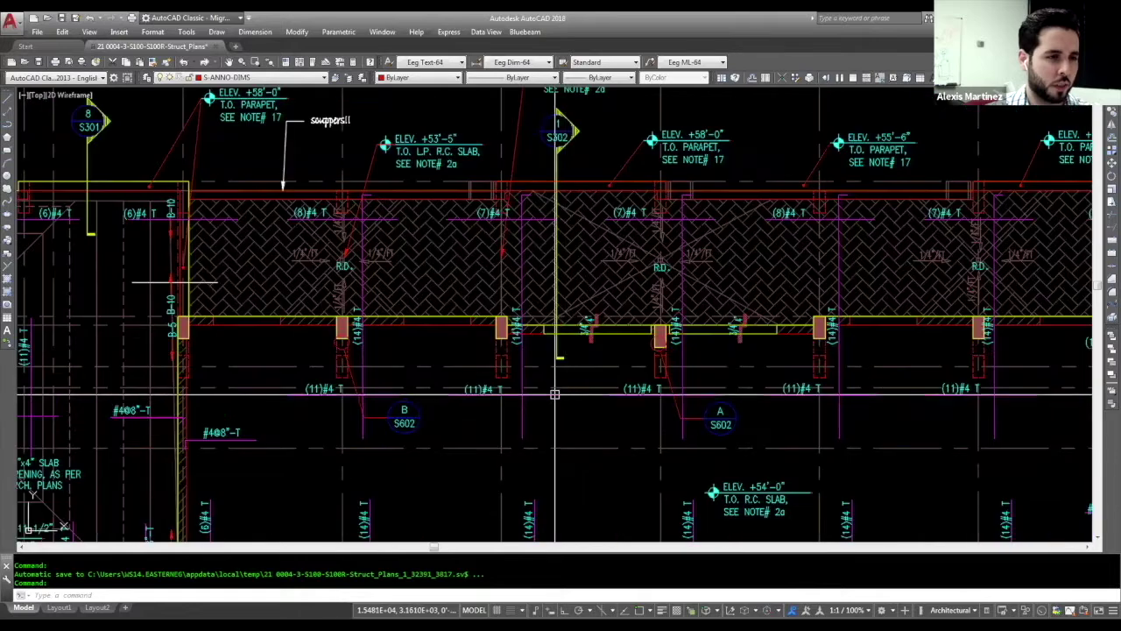
middle_click_drag(554, 394, 610, 427)
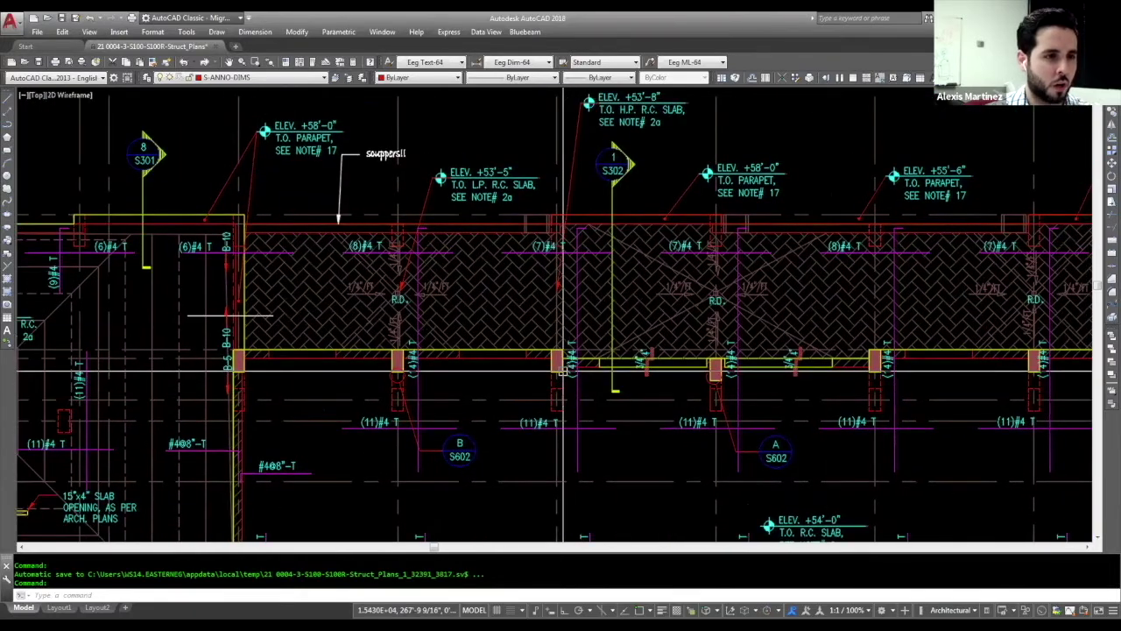
scroll(564, 369, "up", 4)
middle_click_drag(535, 352, 555, 318)
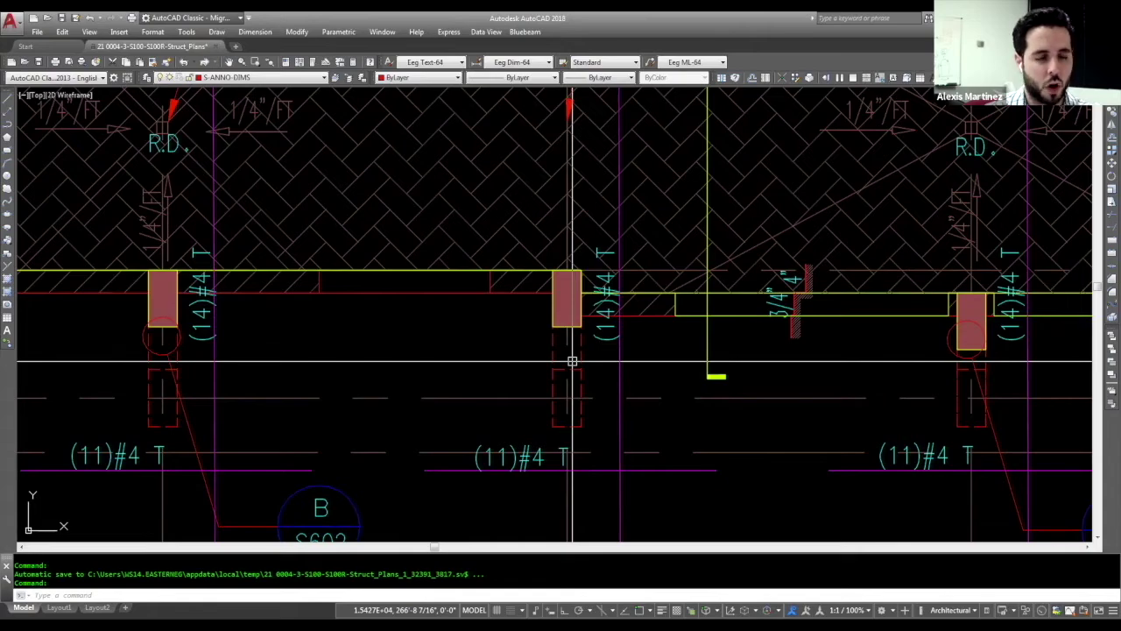
scroll(579, 343, "down", 10)
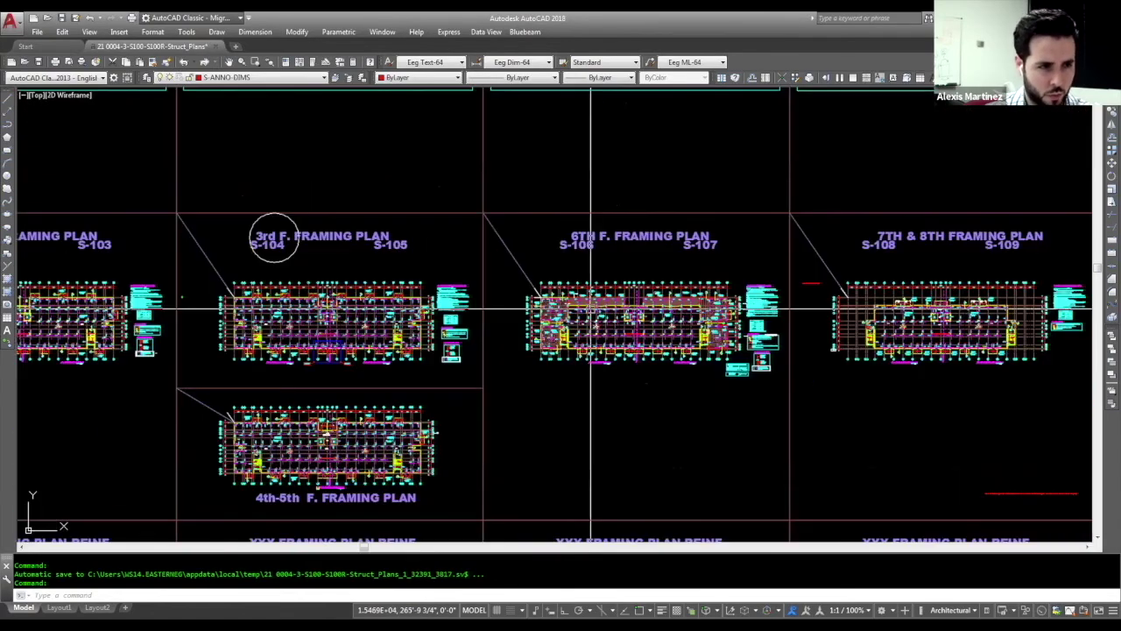
Zoom and pan the AutoCAD plan to bring the lower rows and CORRIDOR label into view.
scroll(591, 307, "up", 10)
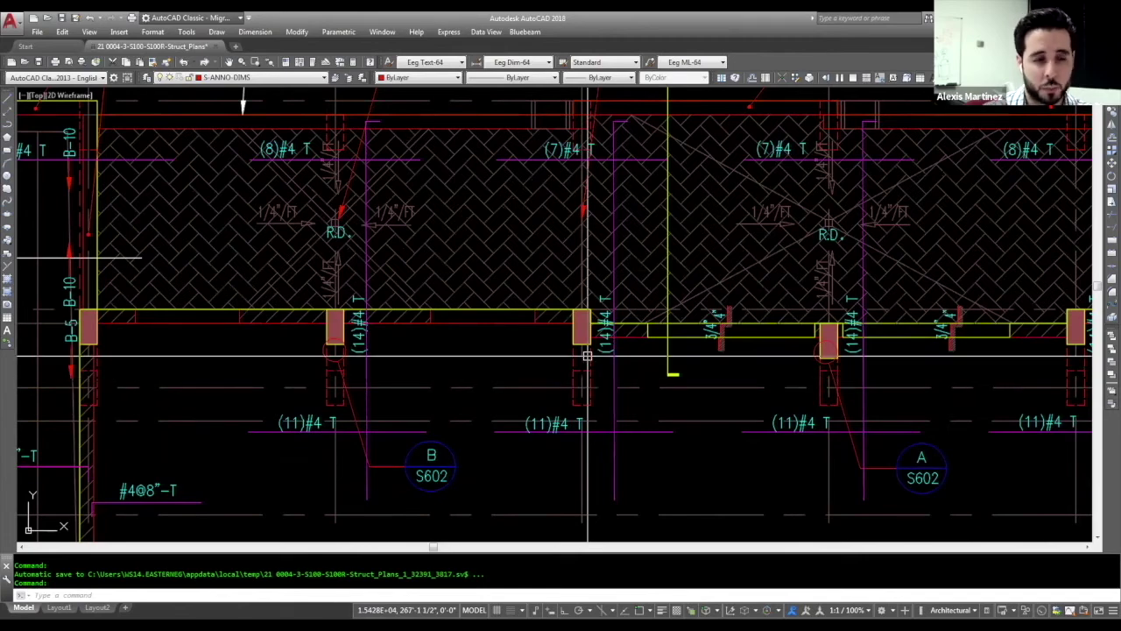
scroll(584, 353, "down", 2)
scroll(583, 353, "down", 1)
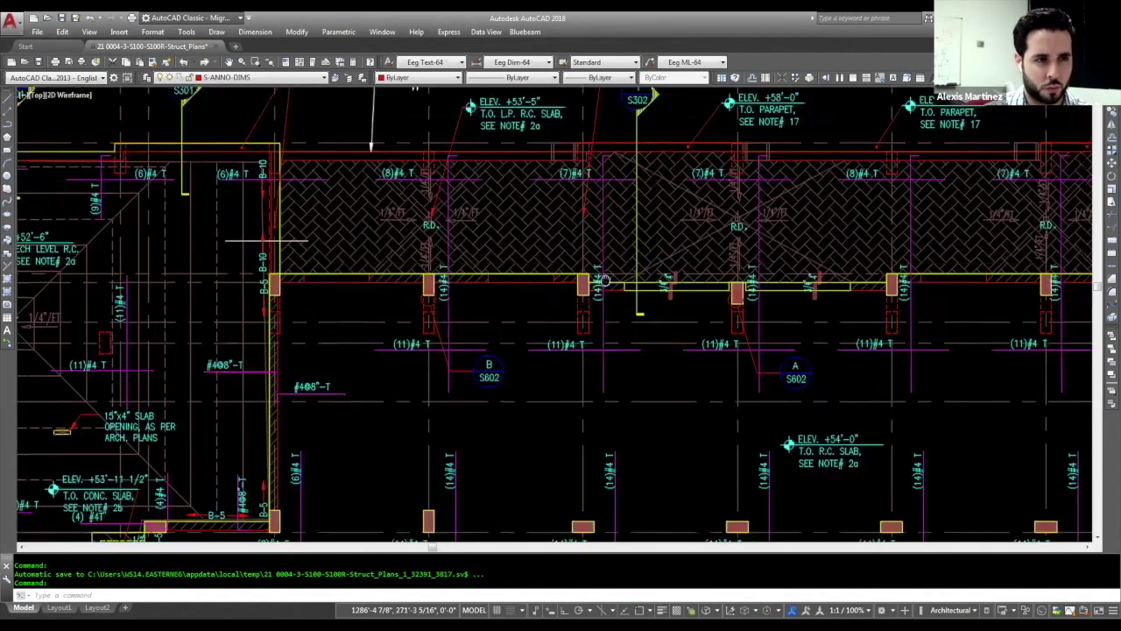
scroll(553, 266, "up", 1)
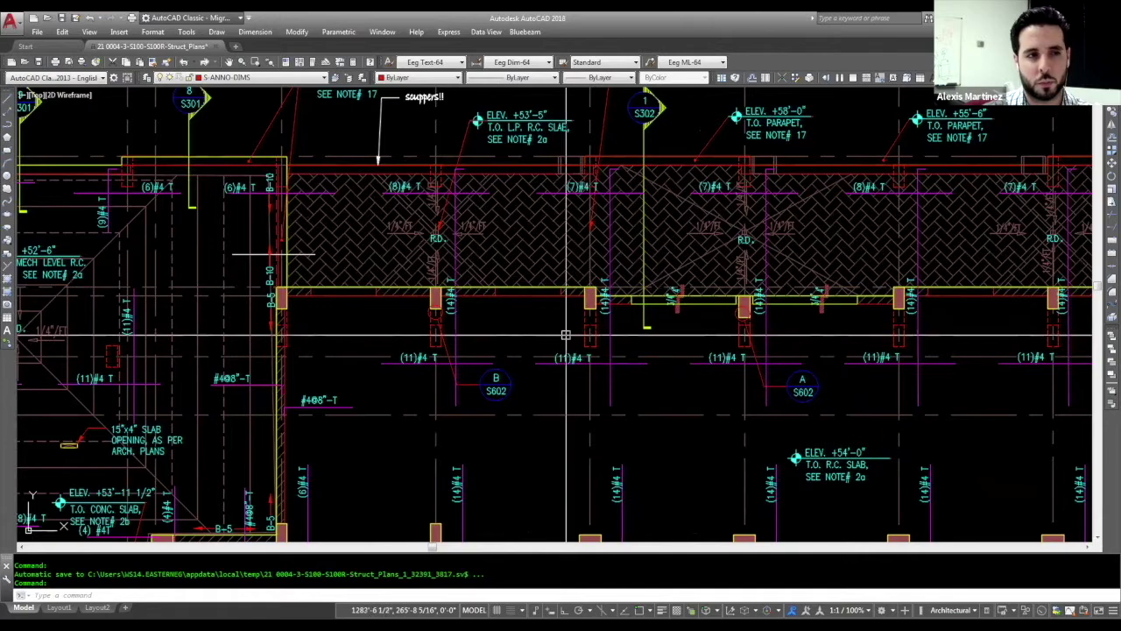
middle_click_drag(669, 406, 658, 284)
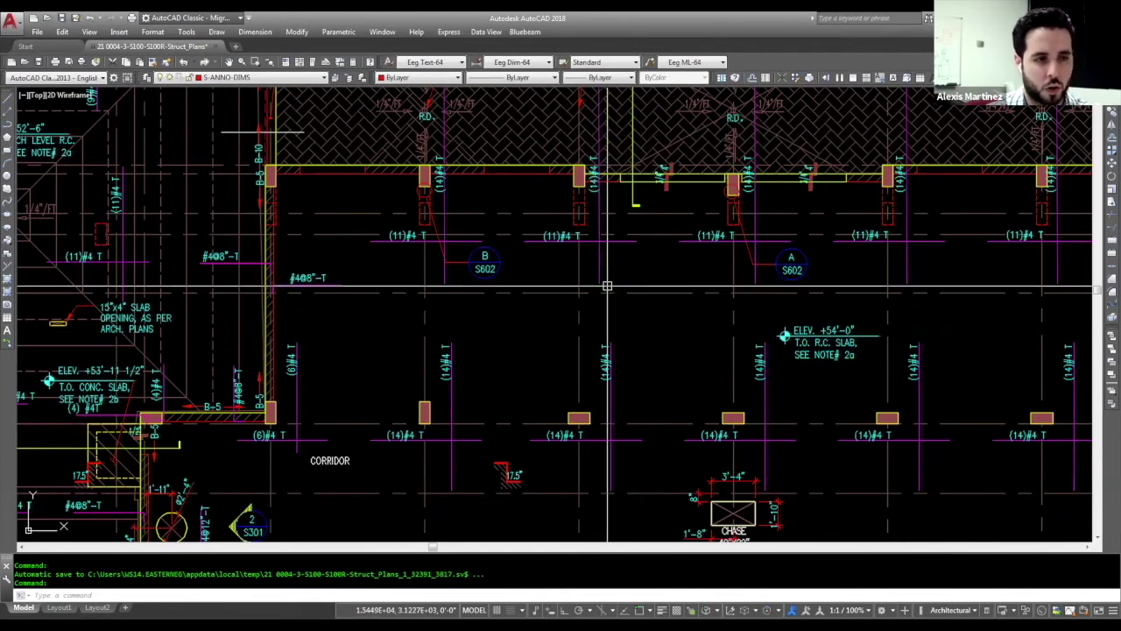
scroll(636, 272, "down", 10)
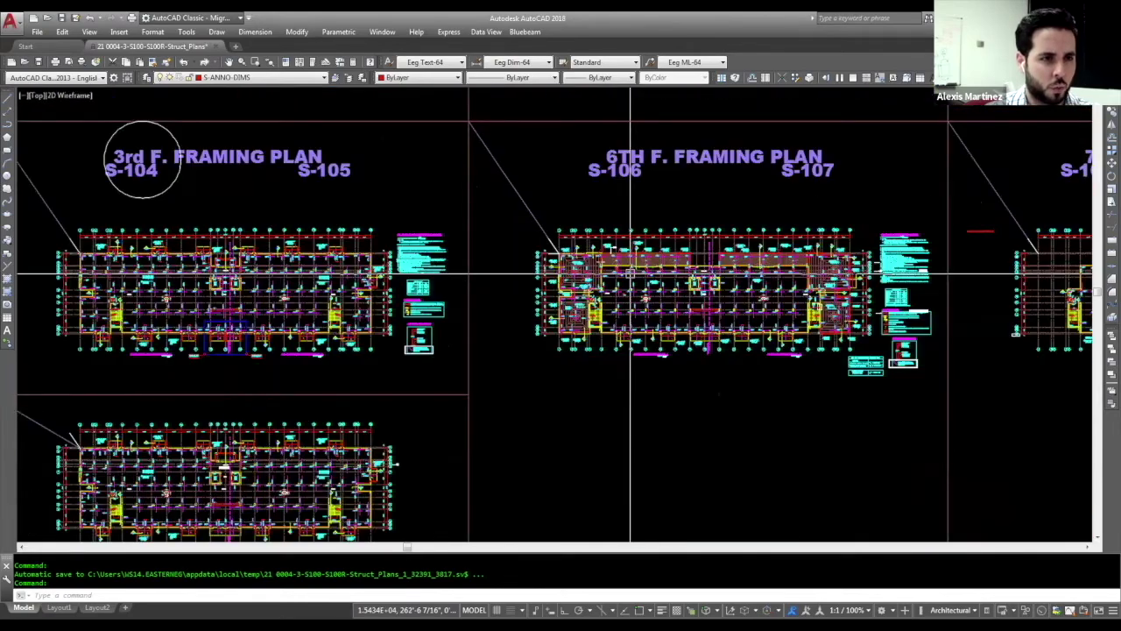
scroll(627, 266, "up", 12)
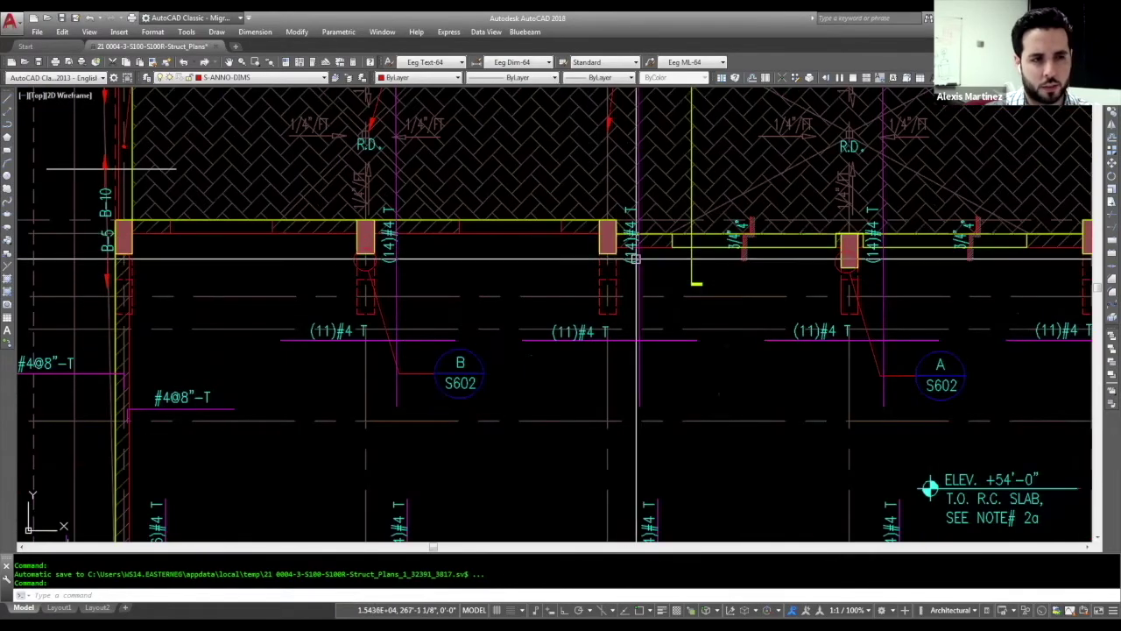
scroll(710, 317, "down", 4)
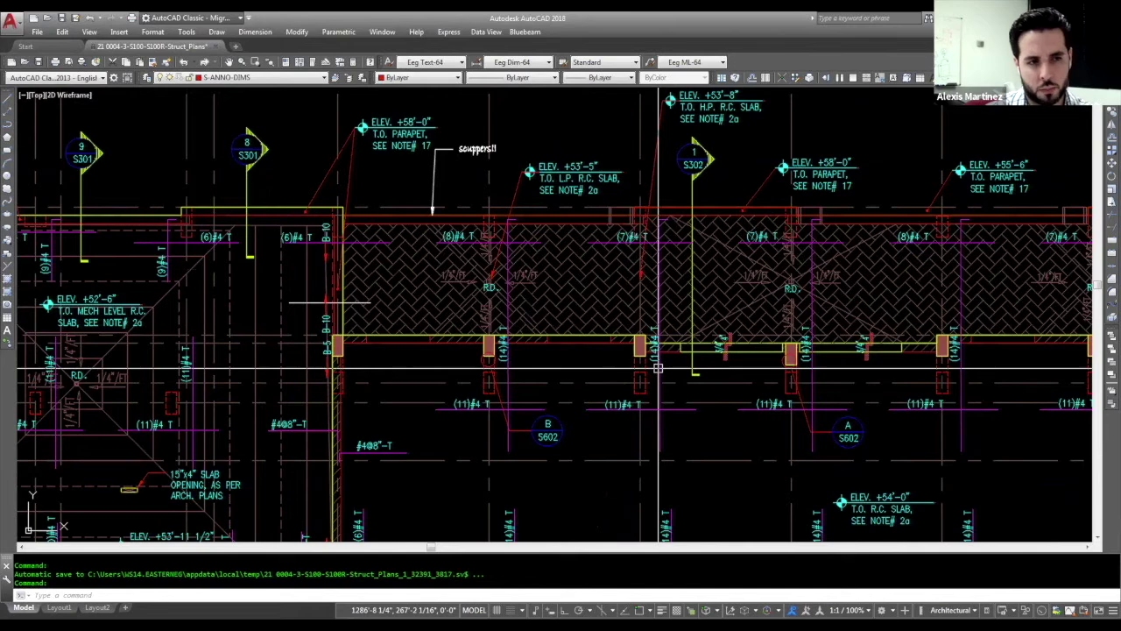
scroll(645, 368, "up", 6)
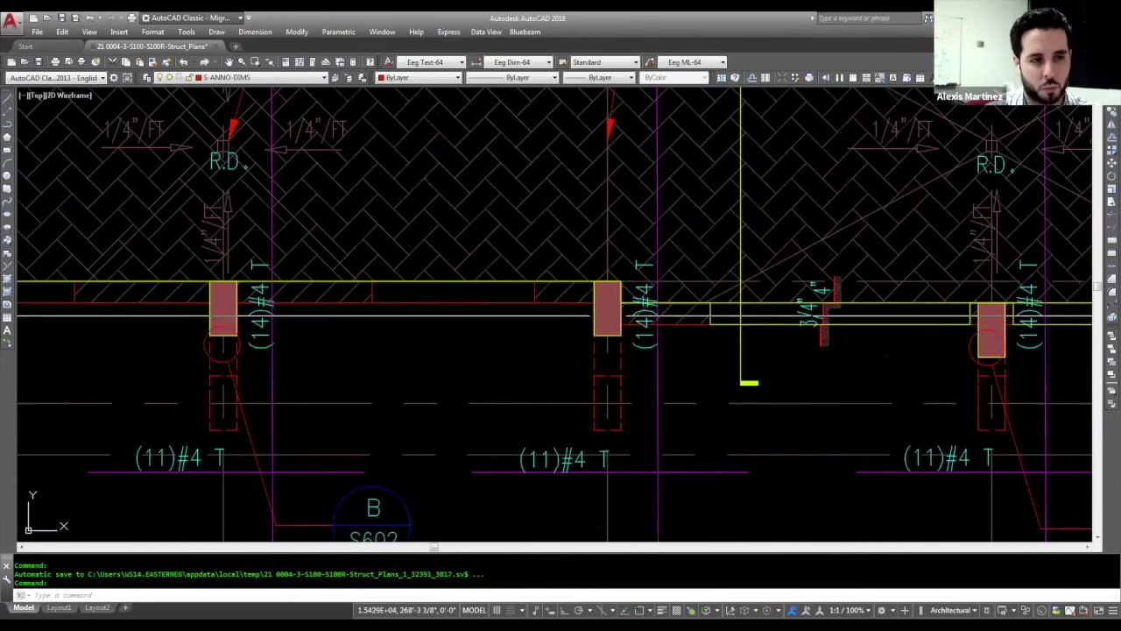
scroll(609, 332, "down", 10)
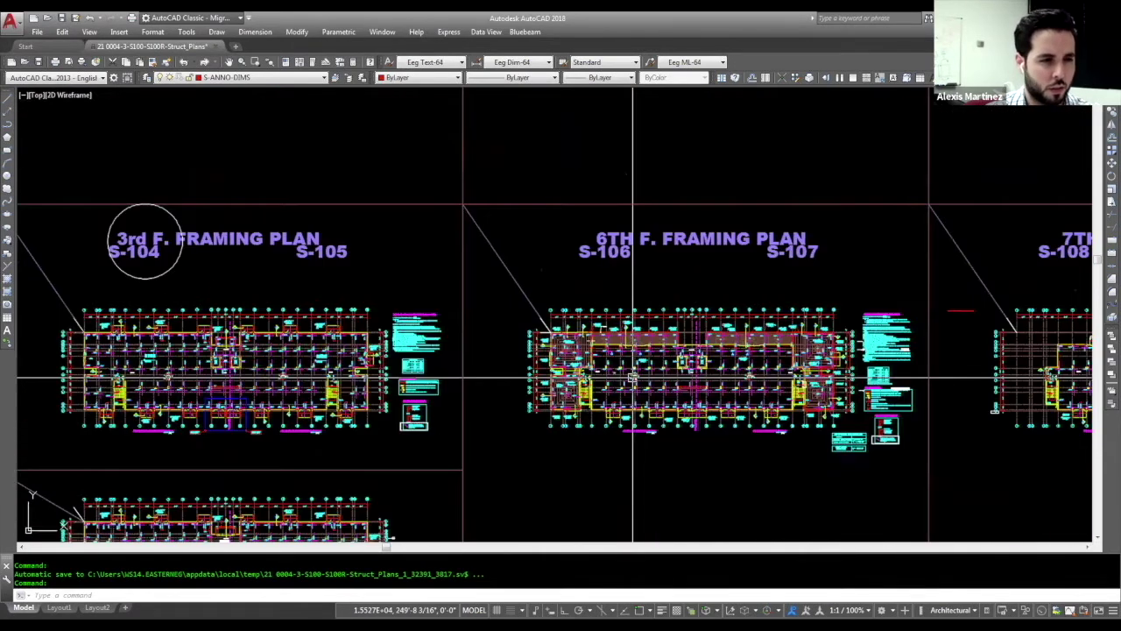
Pan toward the framing plan sheets, then switch to the Revu set showing sheet S602.
middle_click_drag(322, 203, 333, 110)
scroll(626, 309, "up", 8)
scroll(626, 308, "up", 5)
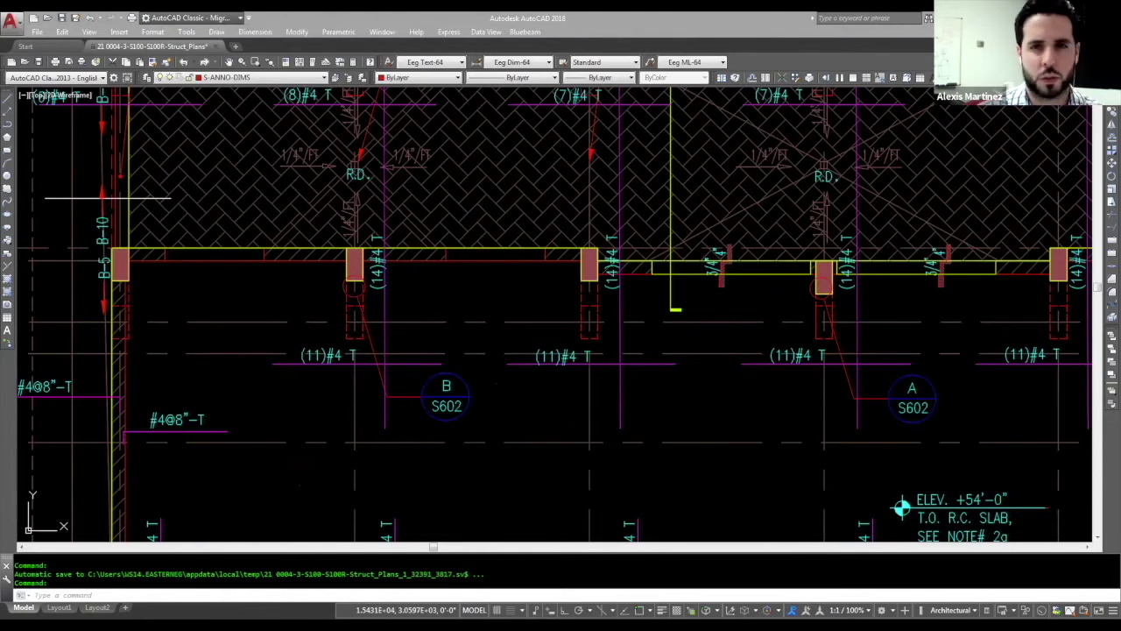
key("alt+Tab")
Frame the full column schedule on sheet S602.
scroll(601, 333, "down", 5)
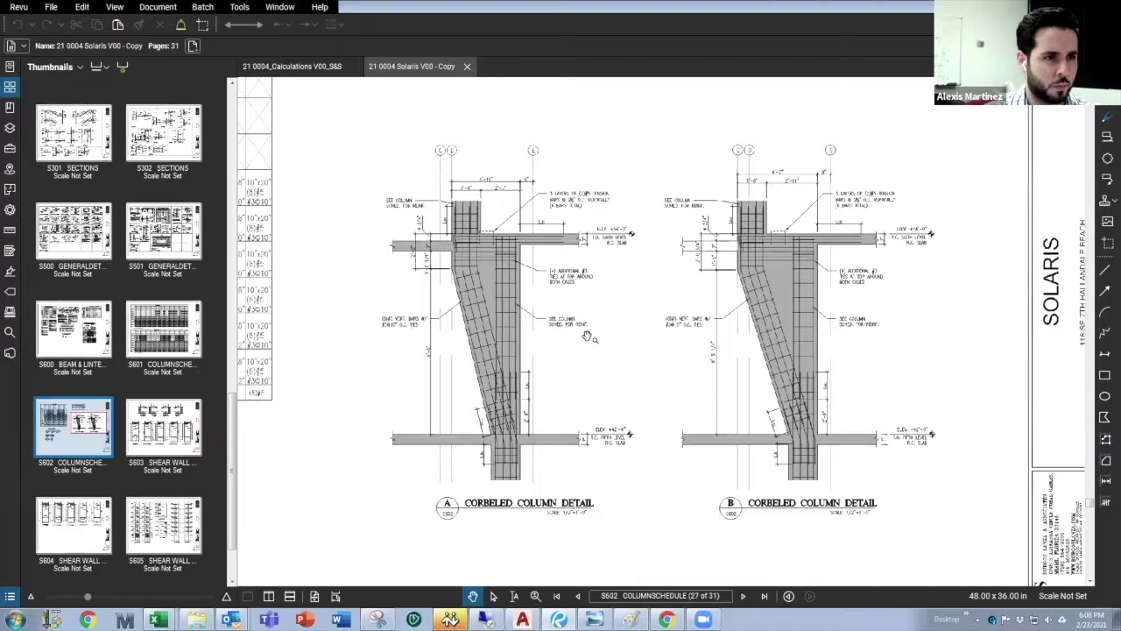
left_click_drag(601, 351, 676, 341)
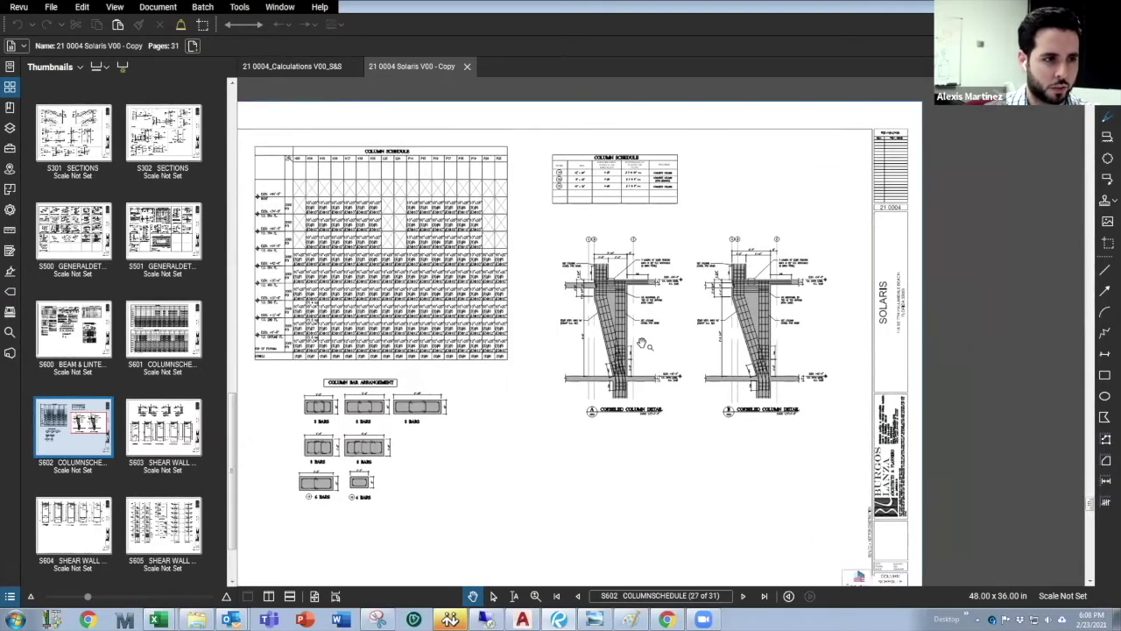
scroll(700, 317, "up", 2)
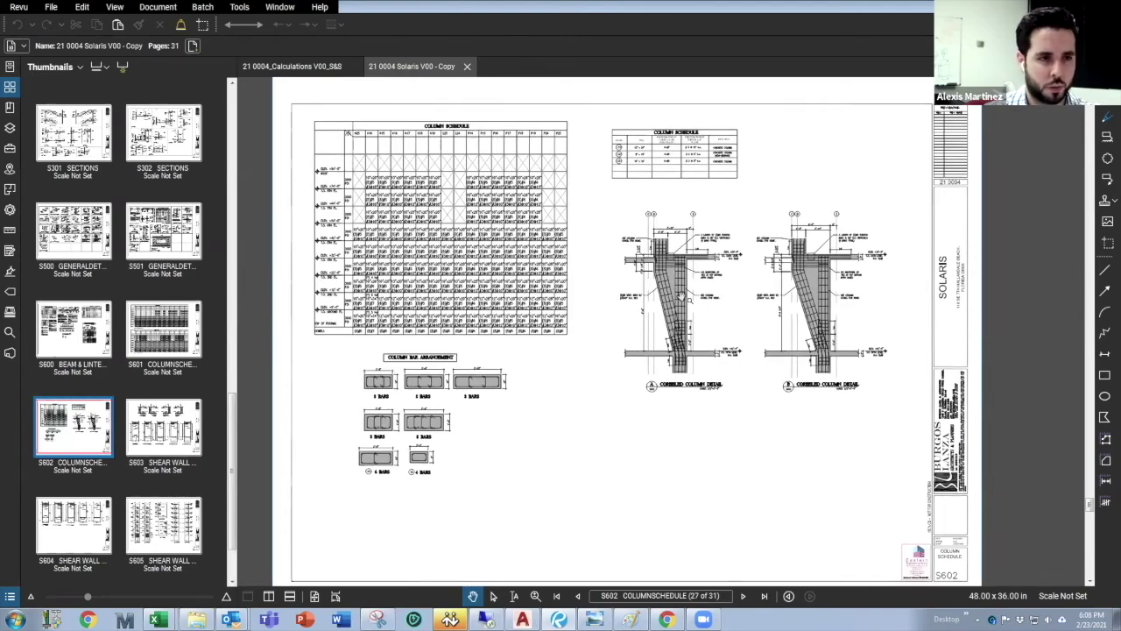
scroll(682, 297, "up", 5)
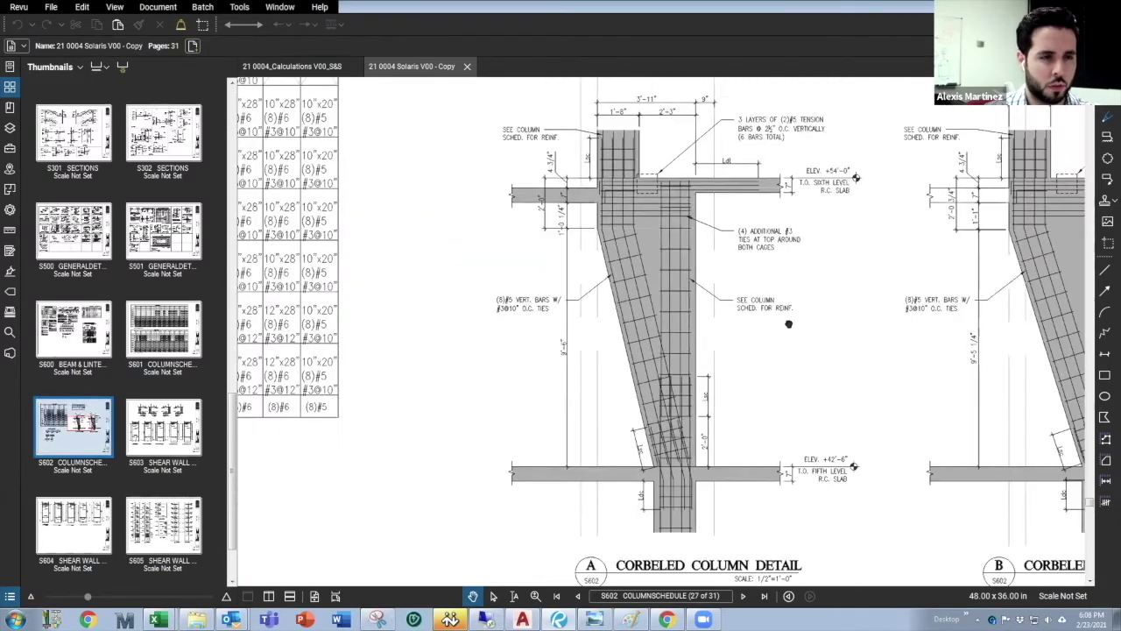
Center on corbeled column detail A, then shift to show details A and B together.
left_click_drag(789, 324, 687, 325)
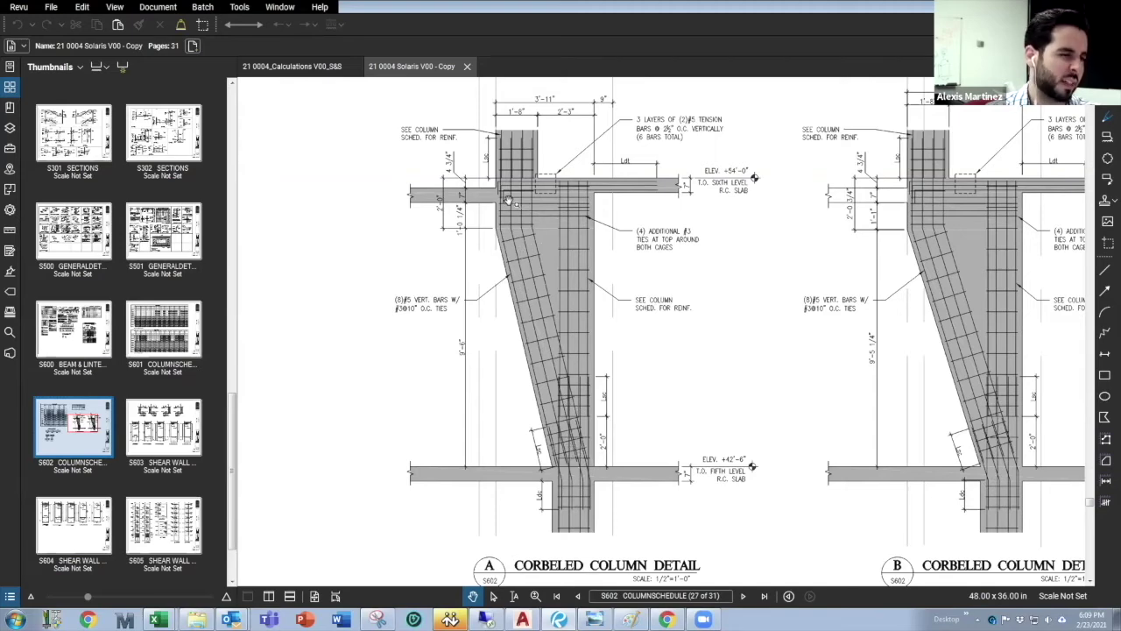
scroll(563, 235, "up", 1)
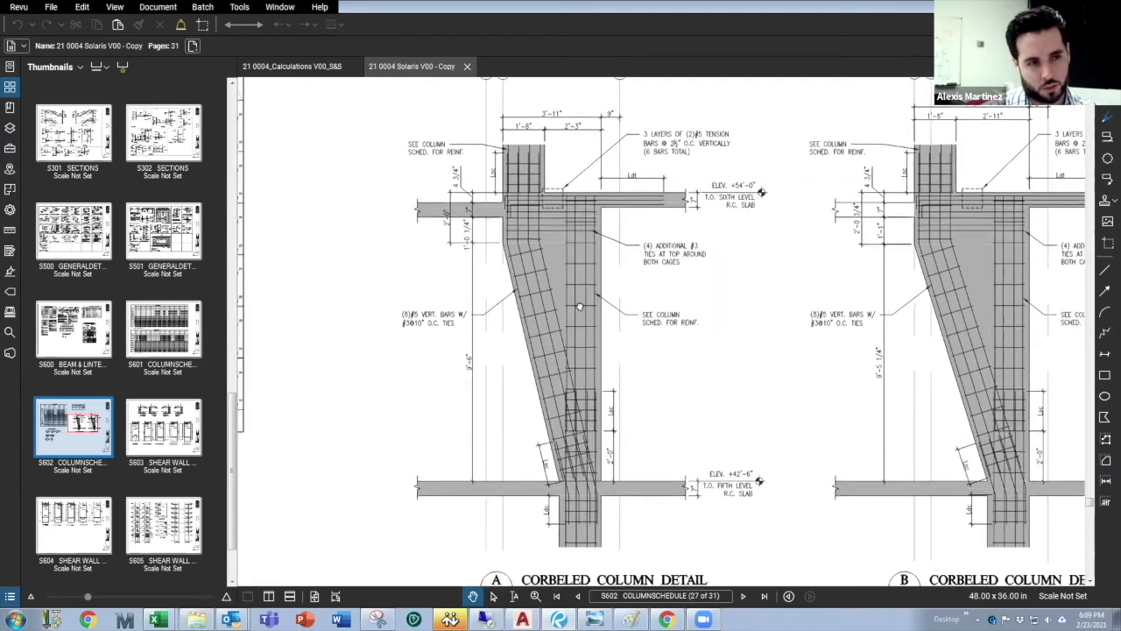
scroll(560, 235, "down", 1)
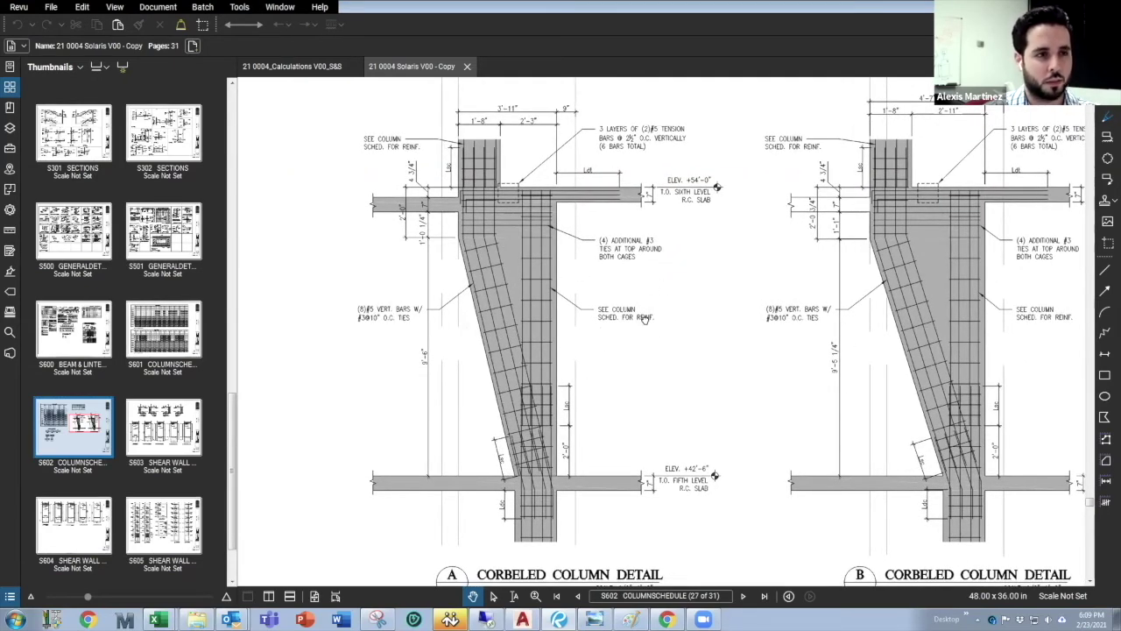
left_click_drag(646, 320, 598, 311)
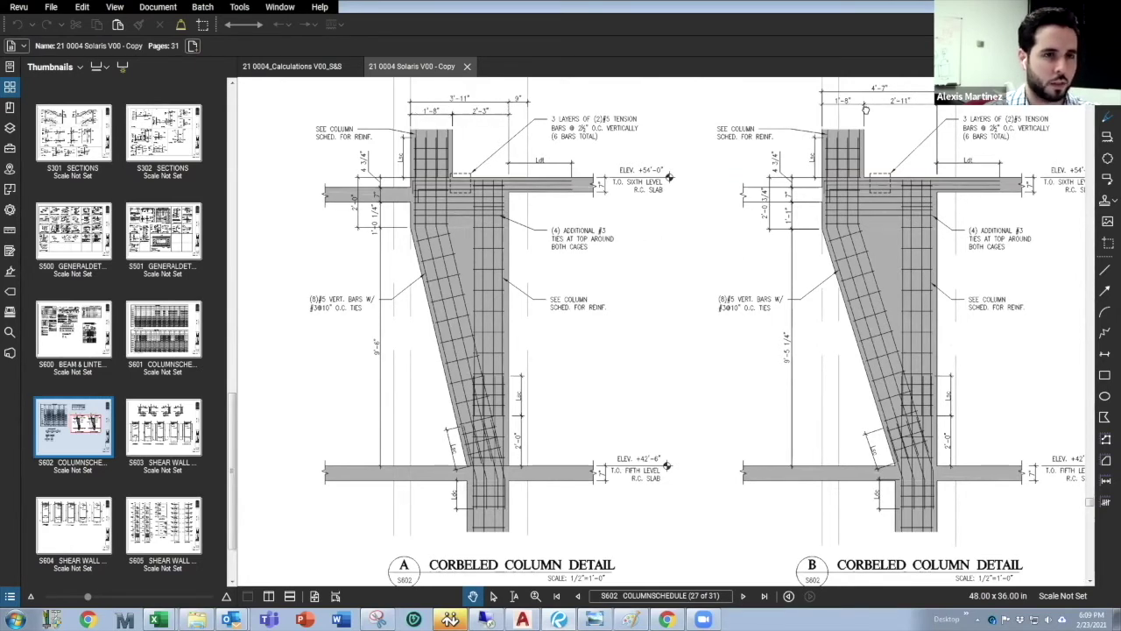
scroll(865, 109, "down", 1)
scroll(636, 268, "down", 2)
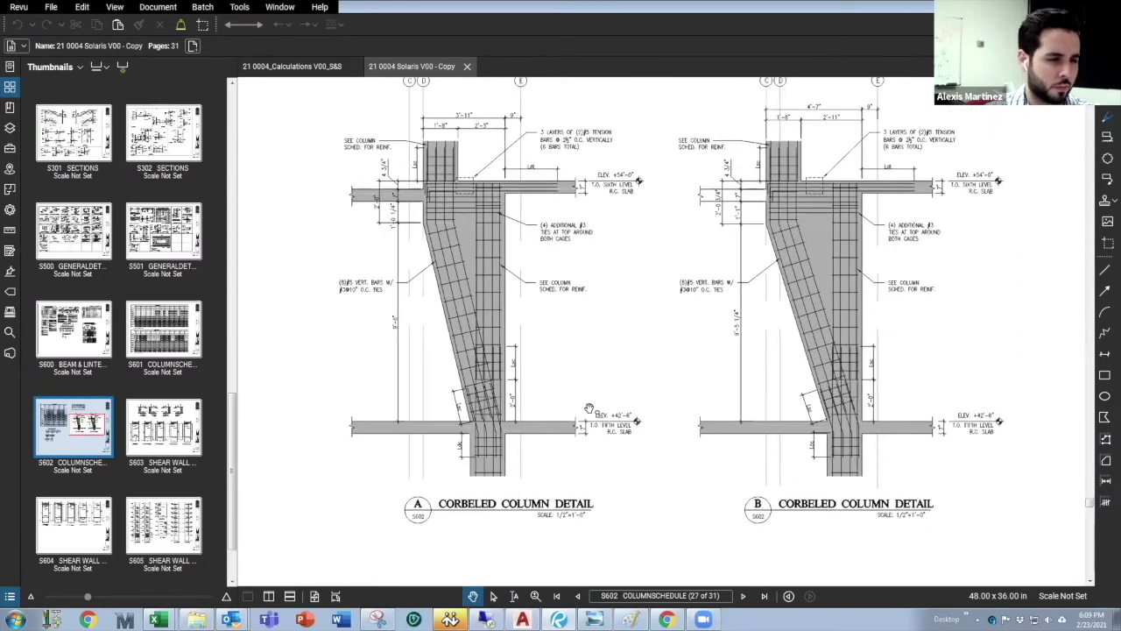
scroll(591, 405, "right", 1)
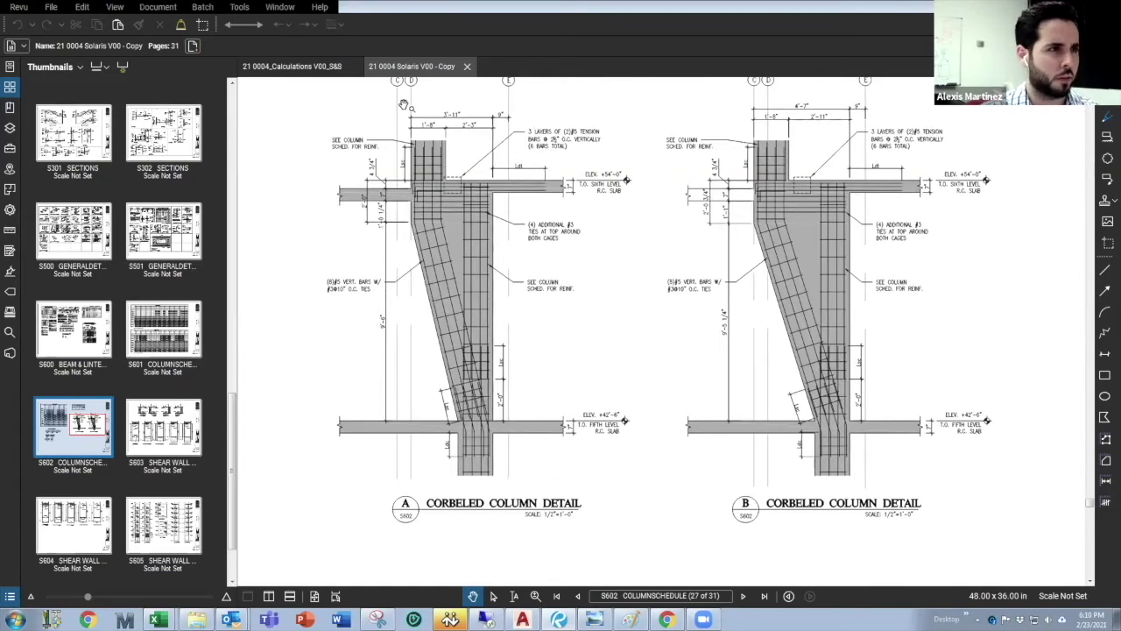
Switch to the 21 0004_Calculations document and scroll through its page thumbnails.
left_click(298, 67)
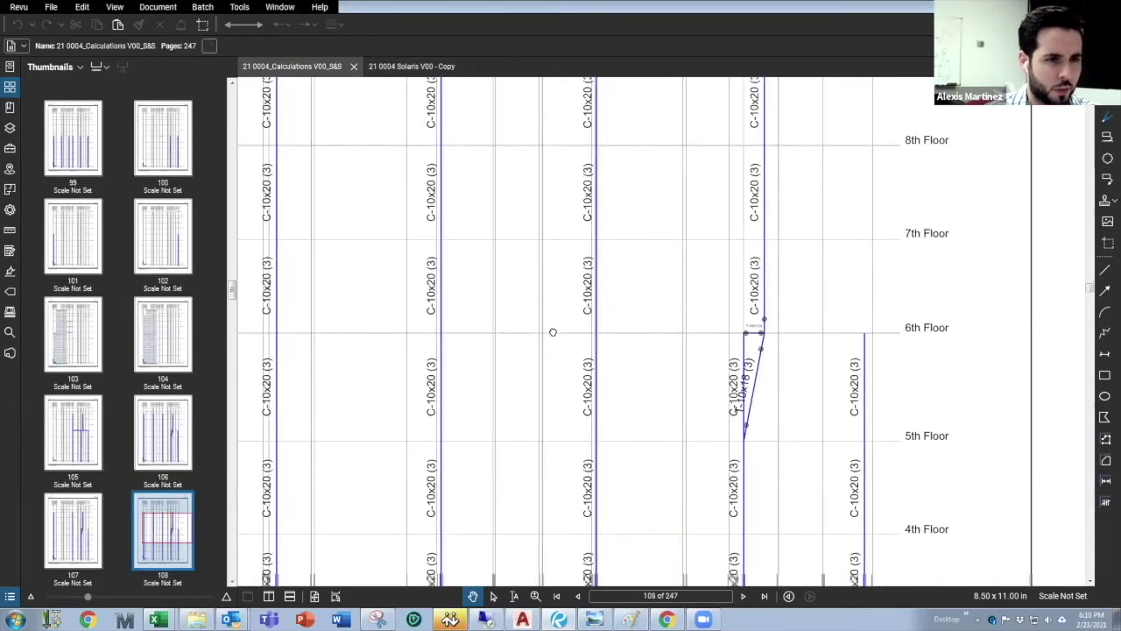
scroll(743, 392, "down", 1)
scroll(757, 392, "up", 4)
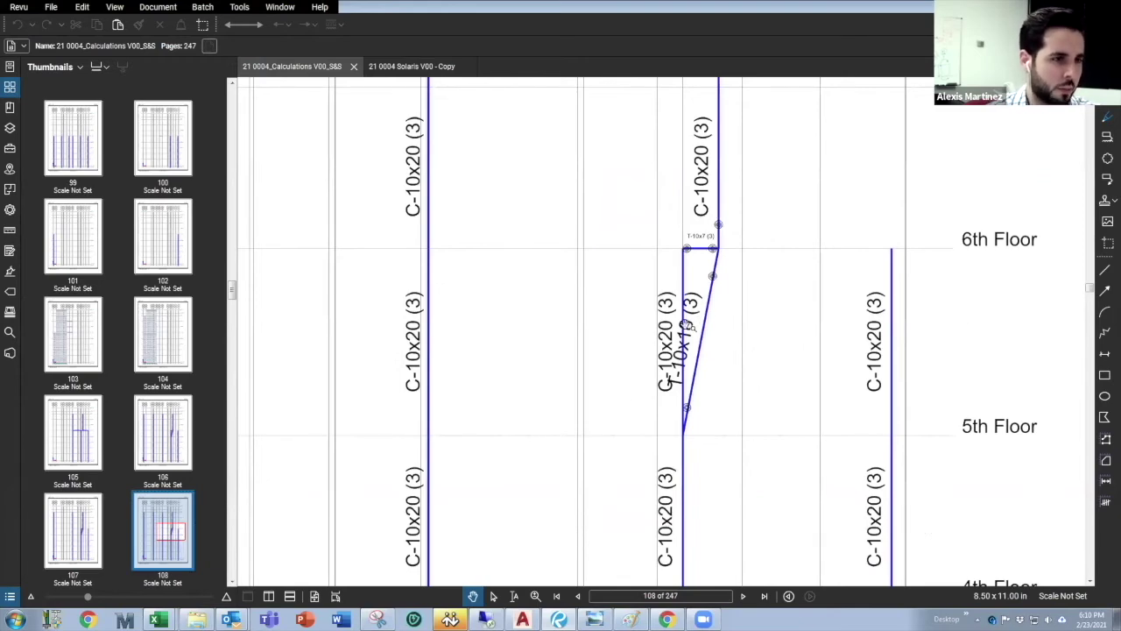
scroll(687, 321, "down", 5)
scroll(656, 393, "up", 2)
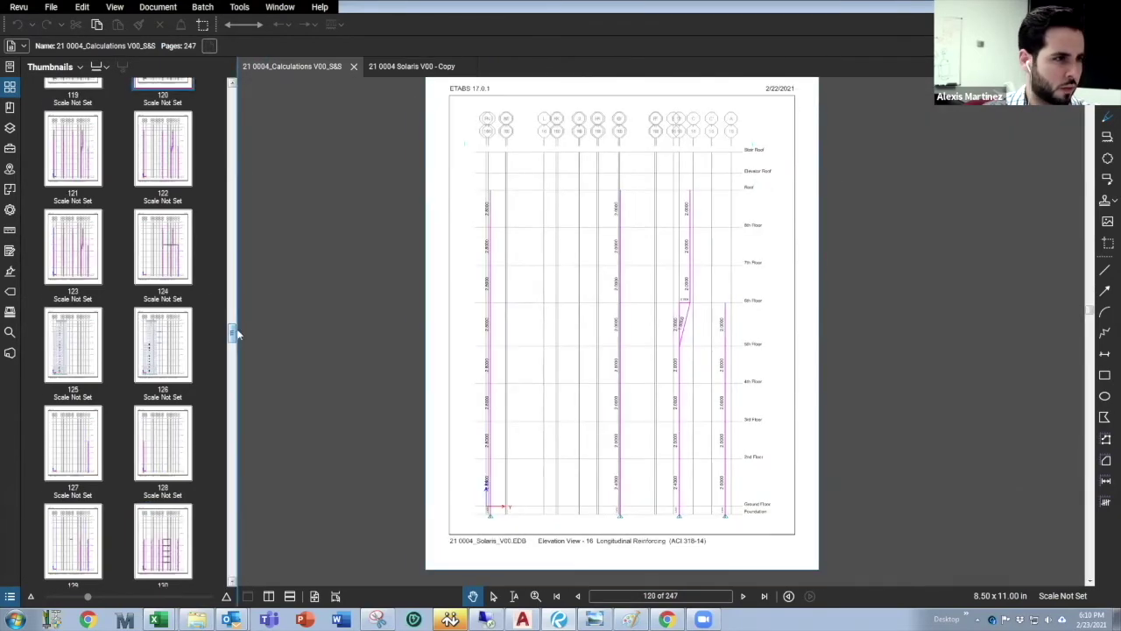
scroll(701, 315, "up", 3)
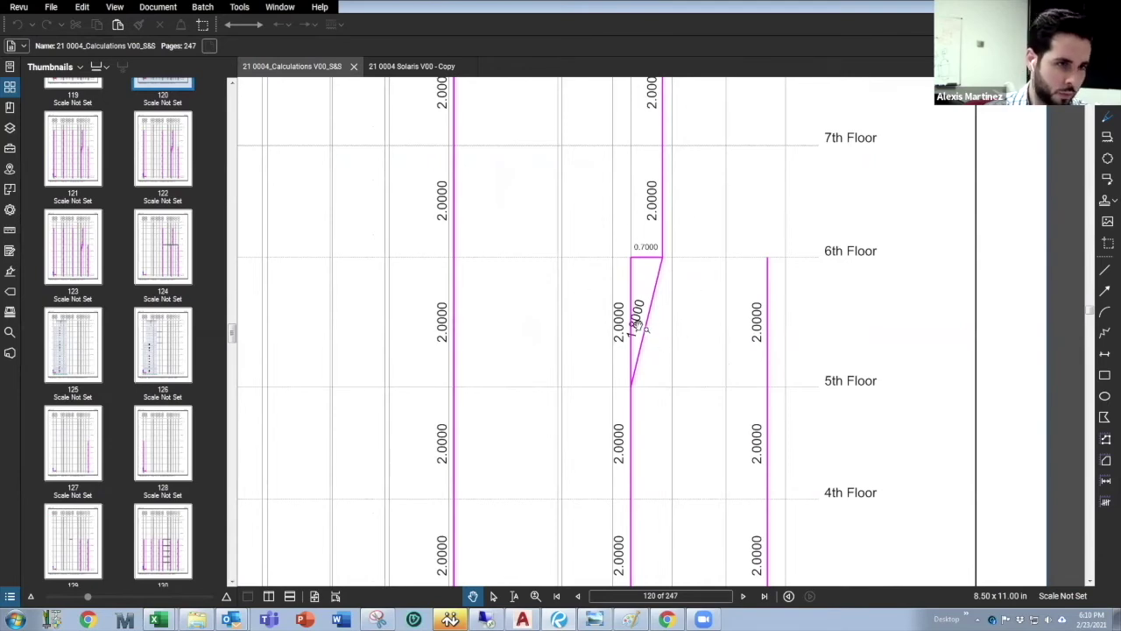
scroll(675, 324, "down", 2)
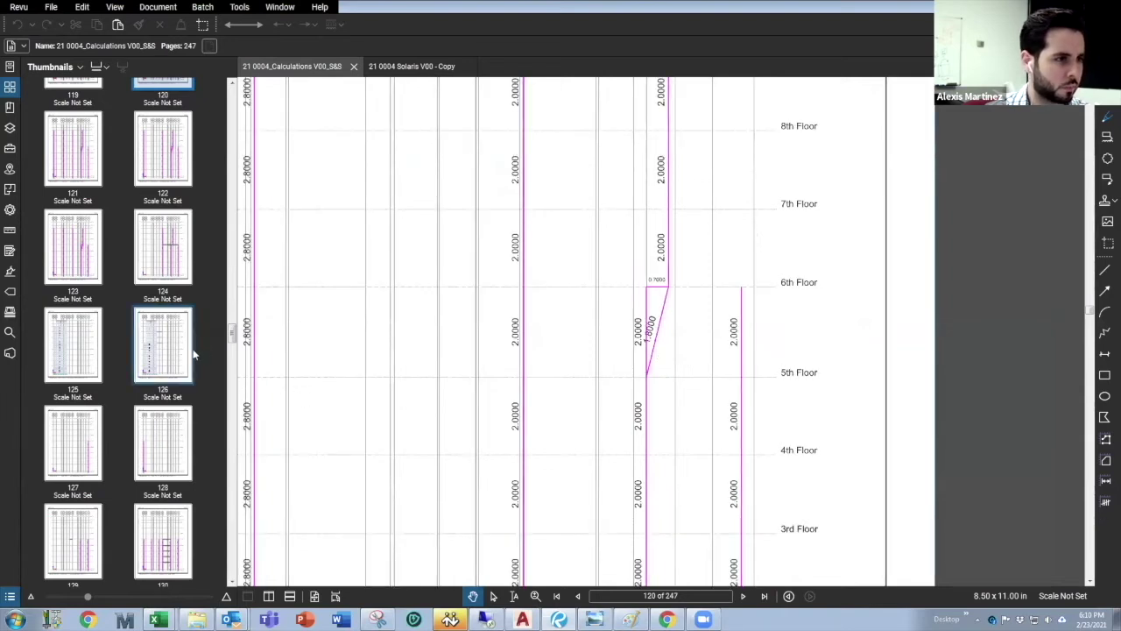
scroll(226, 345, "down", 5)
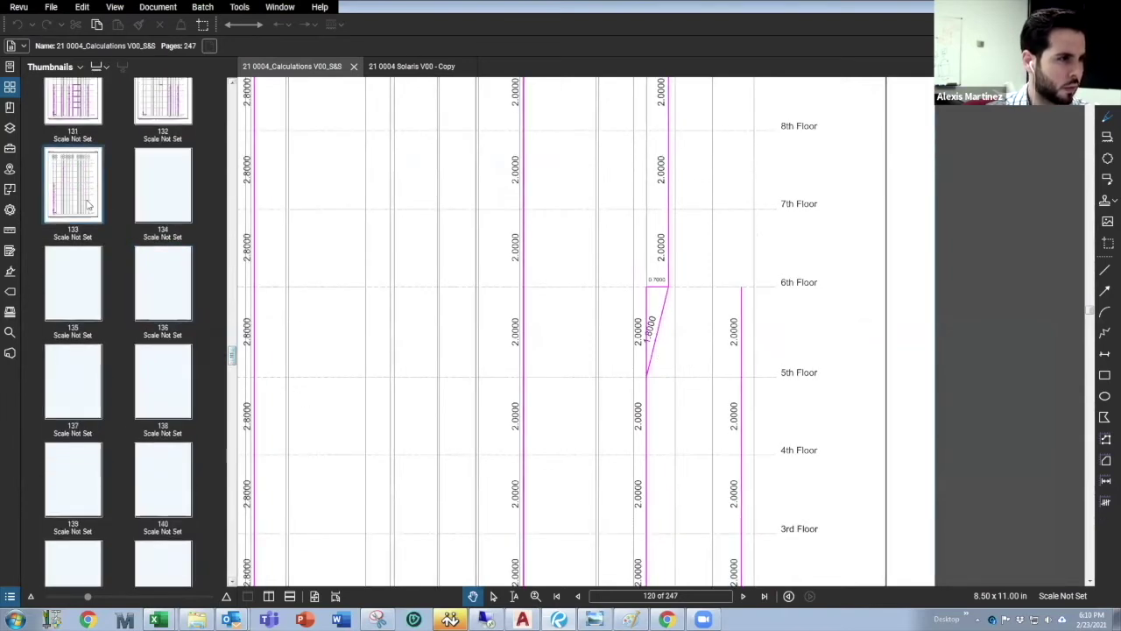
Browse calculation pages 133 to 141, then open the SAFE Analysis & Design Report on page 166.
left_click(72, 186)
left_click(88, 289)
left_click(79, 387)
left_click(168, 383)
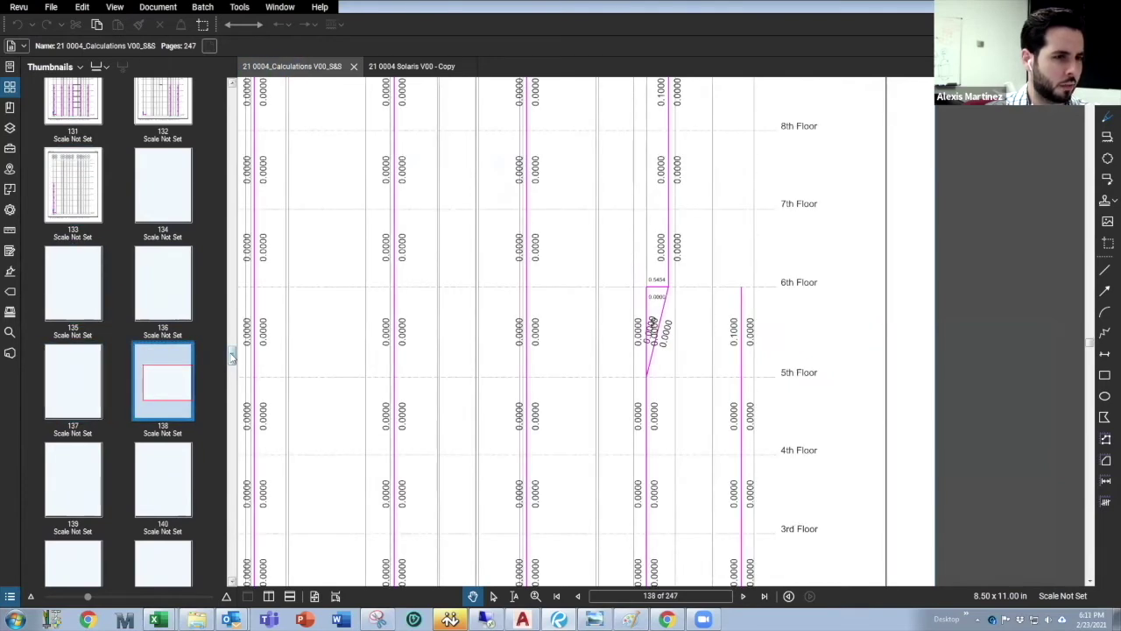
key("Right")
key("Right")
key("Right")
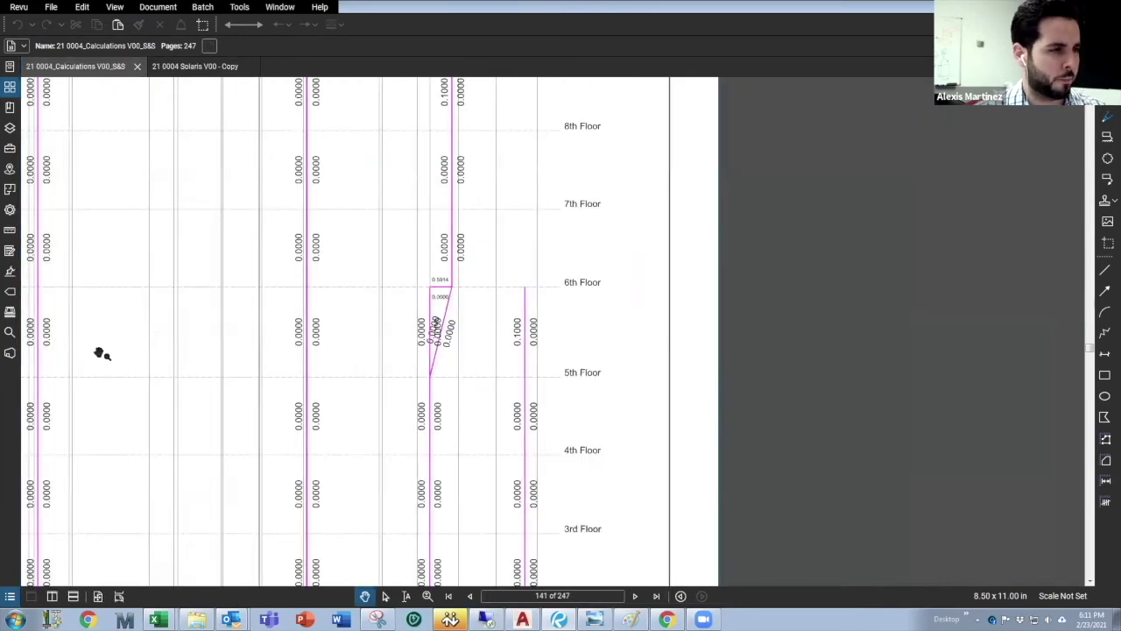
scroll(99, 353, "down", 10)
left_click(163, 228)
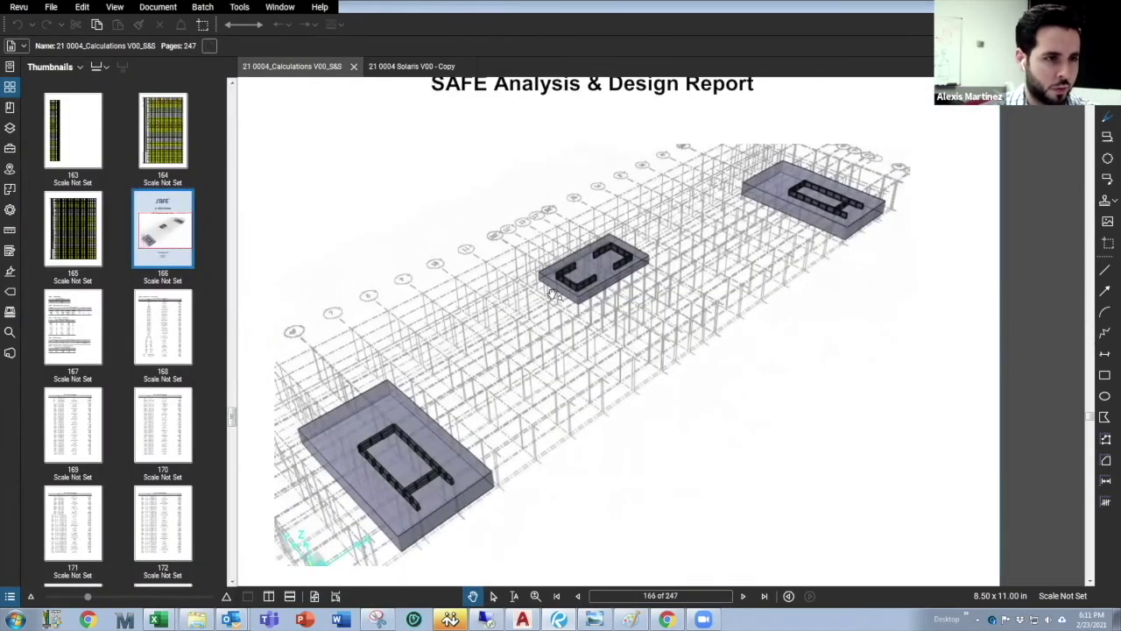
Open page 168's roof live, wind and ASD load combinations, then scroll thumbnails to the last pages.
scroll(542, 359, "up", 1)
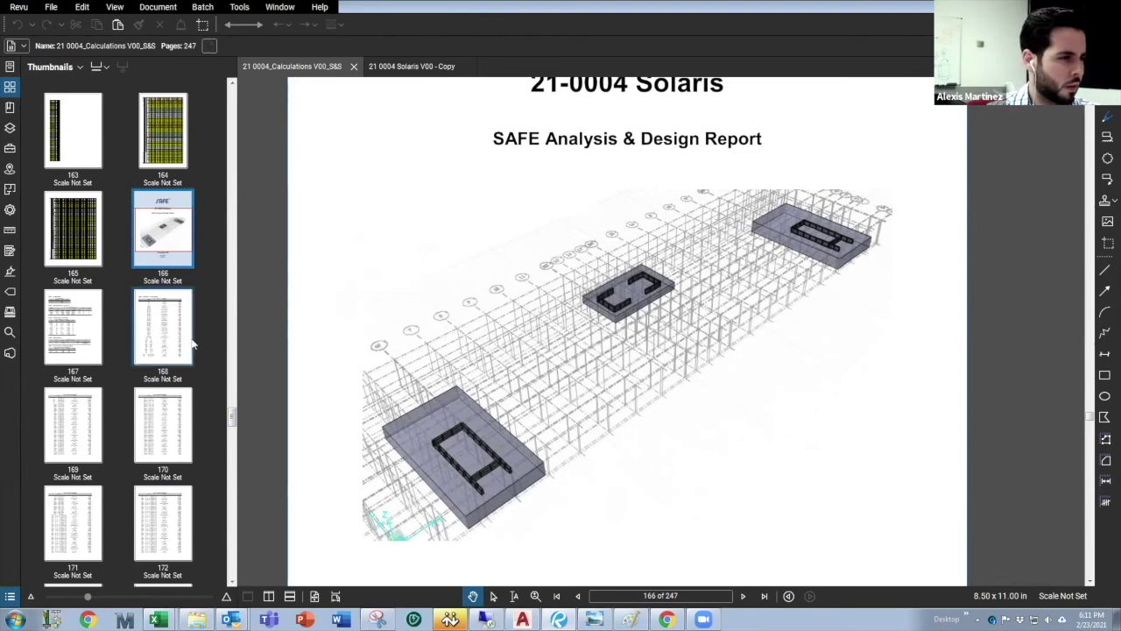
left_click(161, 326)
scroll(158, 346, "down", 2)
scroll(158, 359, "down", 15)
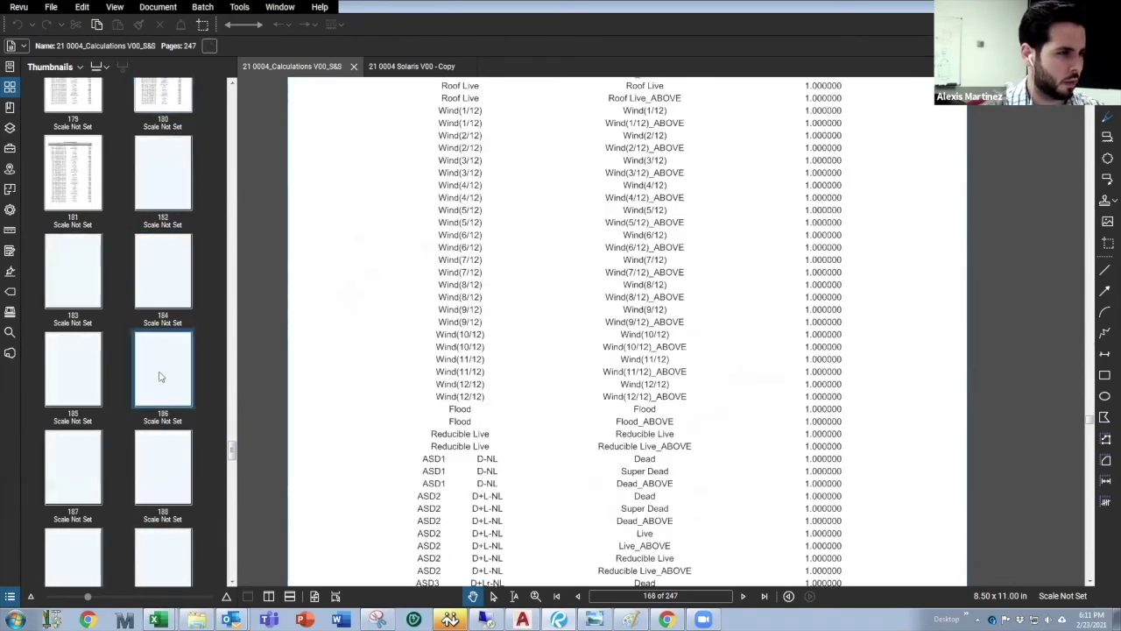
scroll(175, 451, "down", 10)
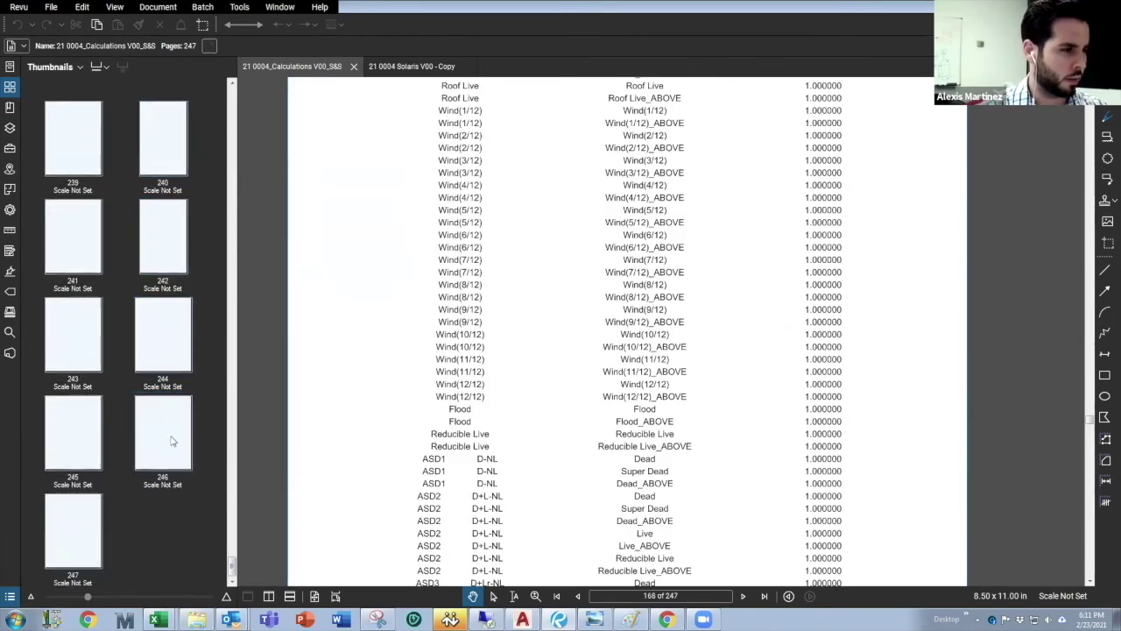
Scroll through the page 241 Isolated Footing Design for Gravity Columns table, then return to AutoCAD.
left_click(84, 247)
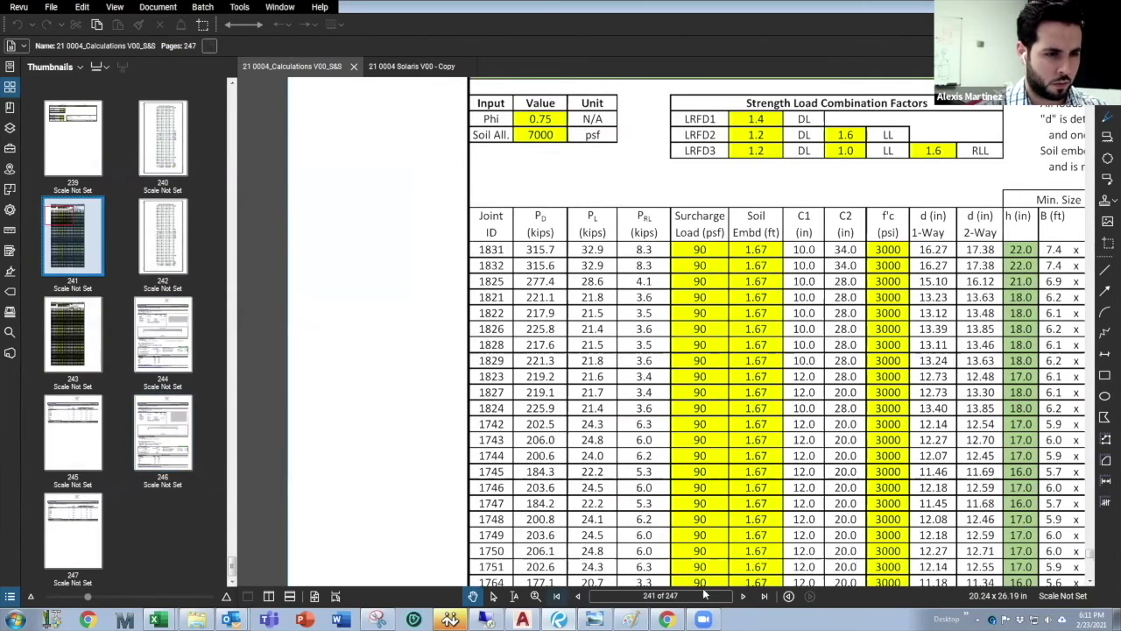
scroll(658, 403, "down", 5)
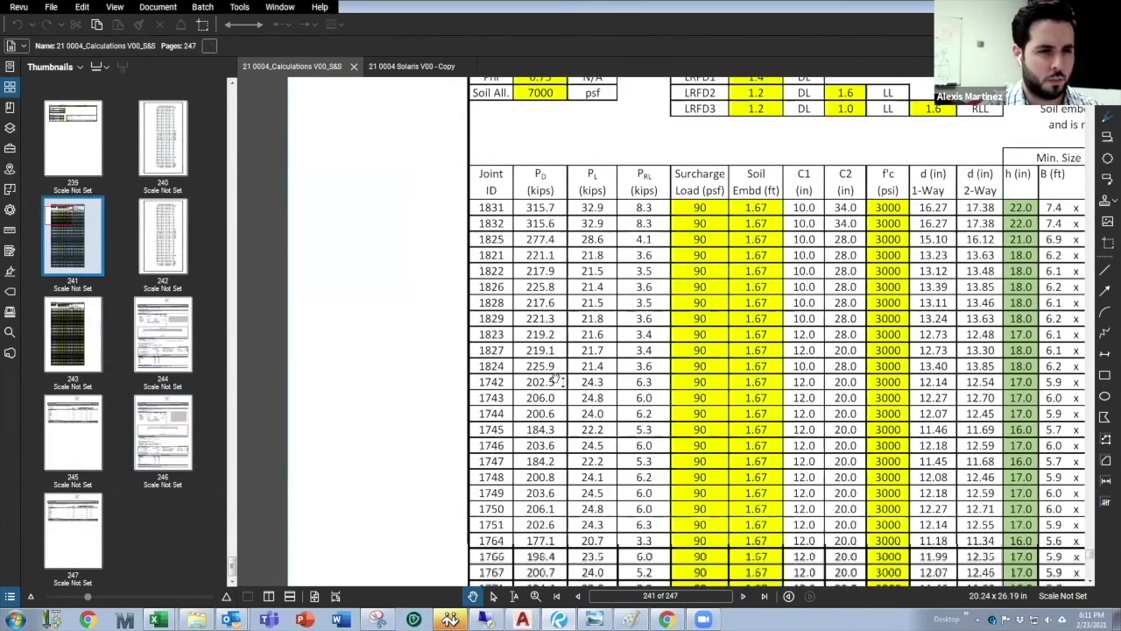
scroll(603, 303, "right", 1)
scroll(602, 303, "right", 3)
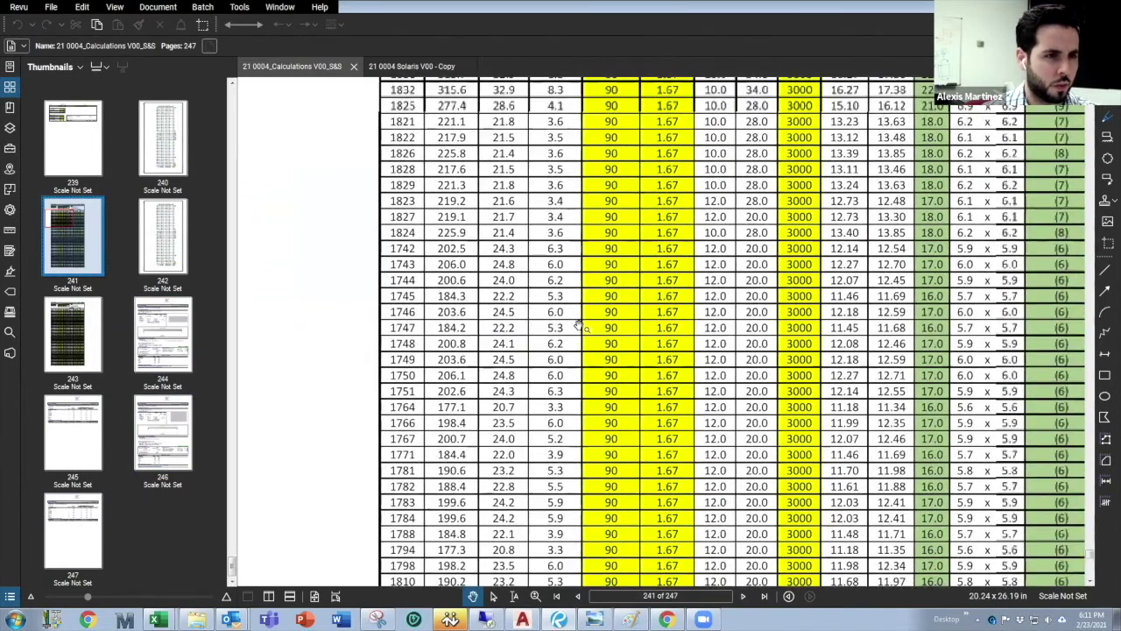
scroll(296, 278, "down", 3)
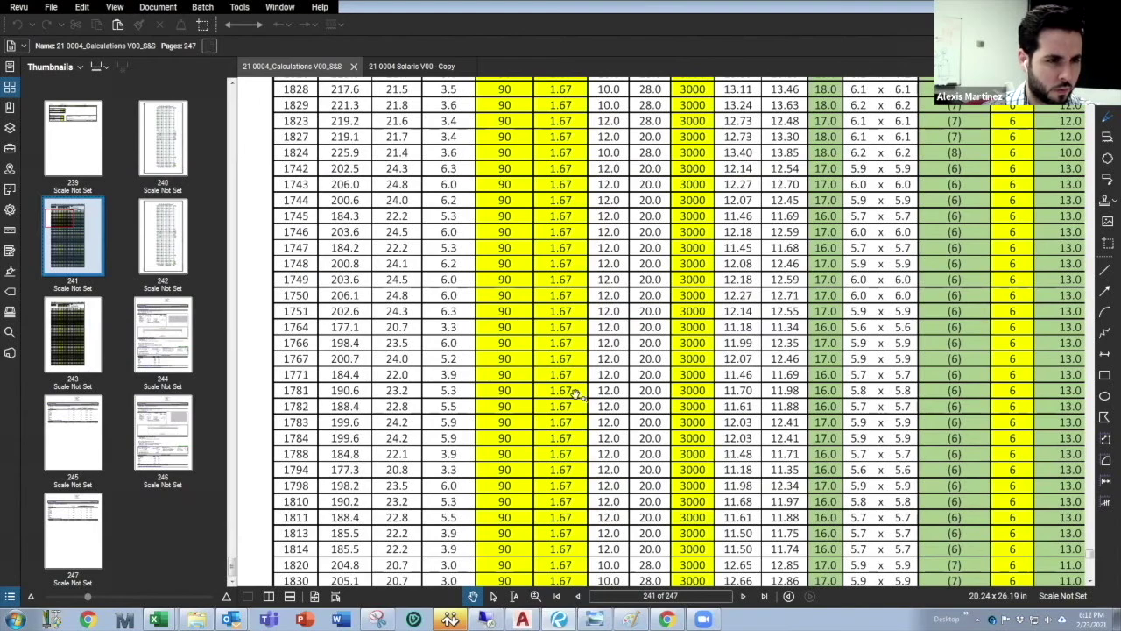
scroll(577, 393, "down", 5, "ctrl")
scroll(636, 368, "up", 5, "ctrl")
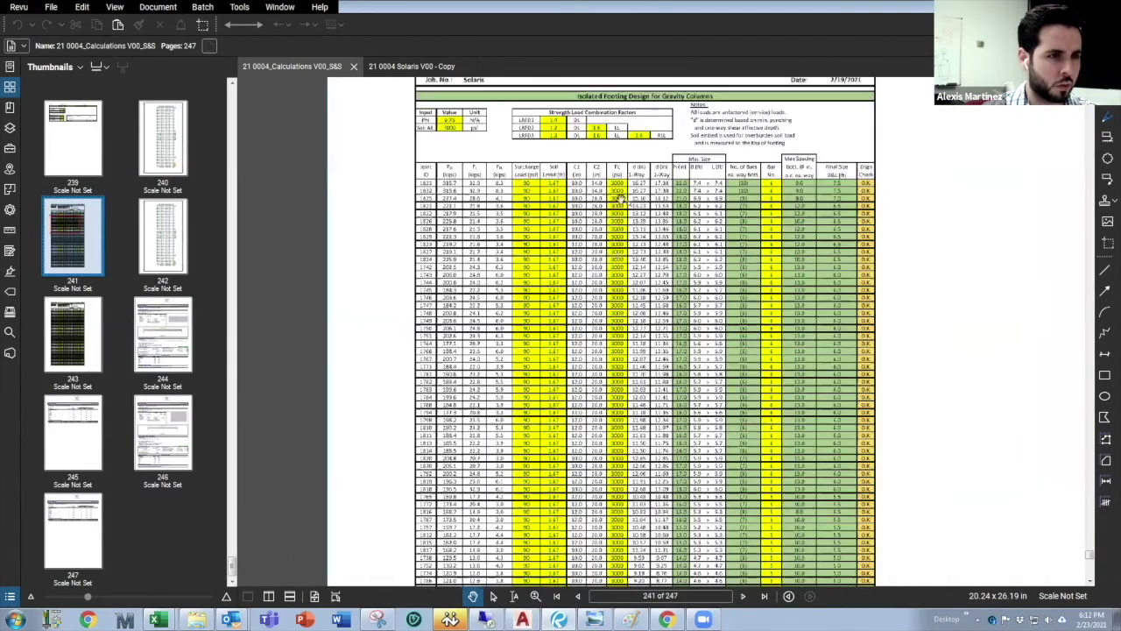
scroll(504, 253, "up", 2)
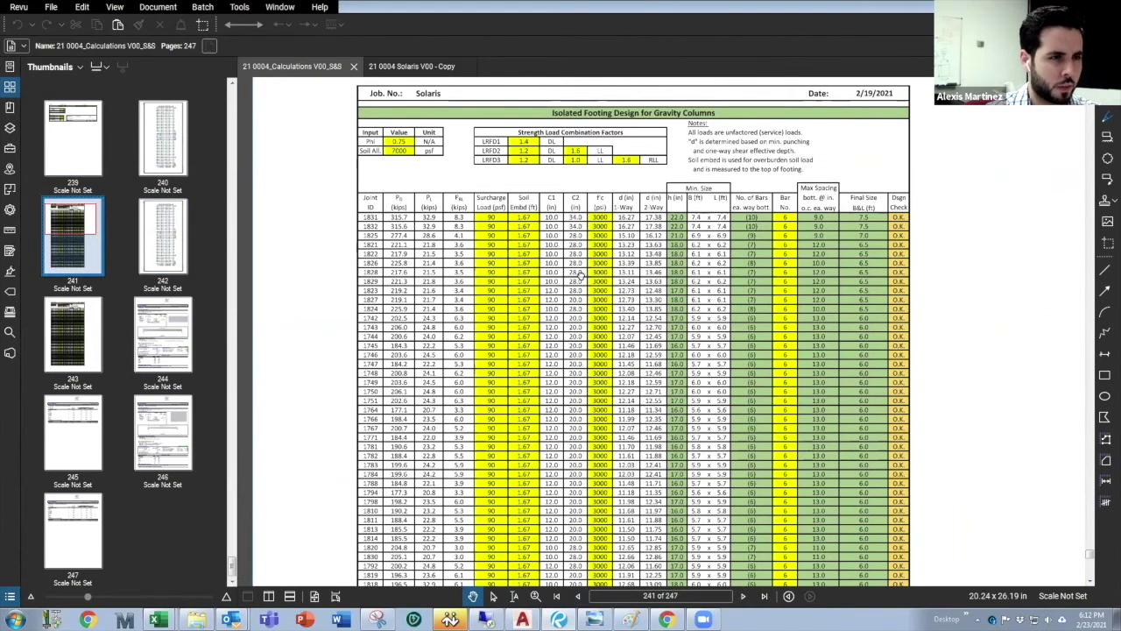
scroll(581, 275, "up", 2)
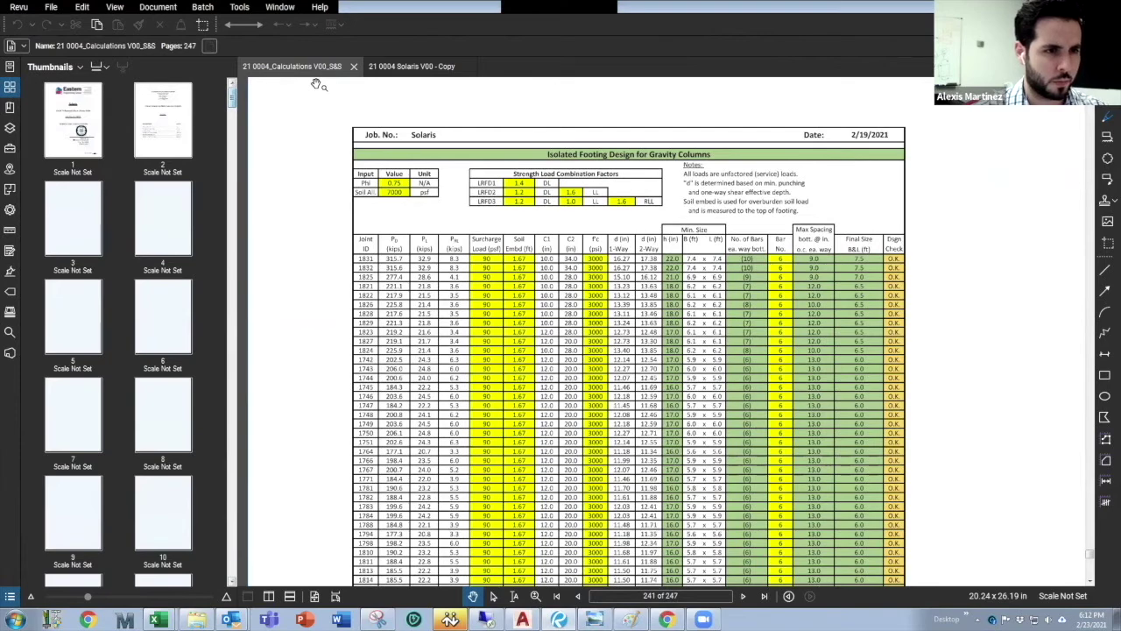
key("alt+Tab")
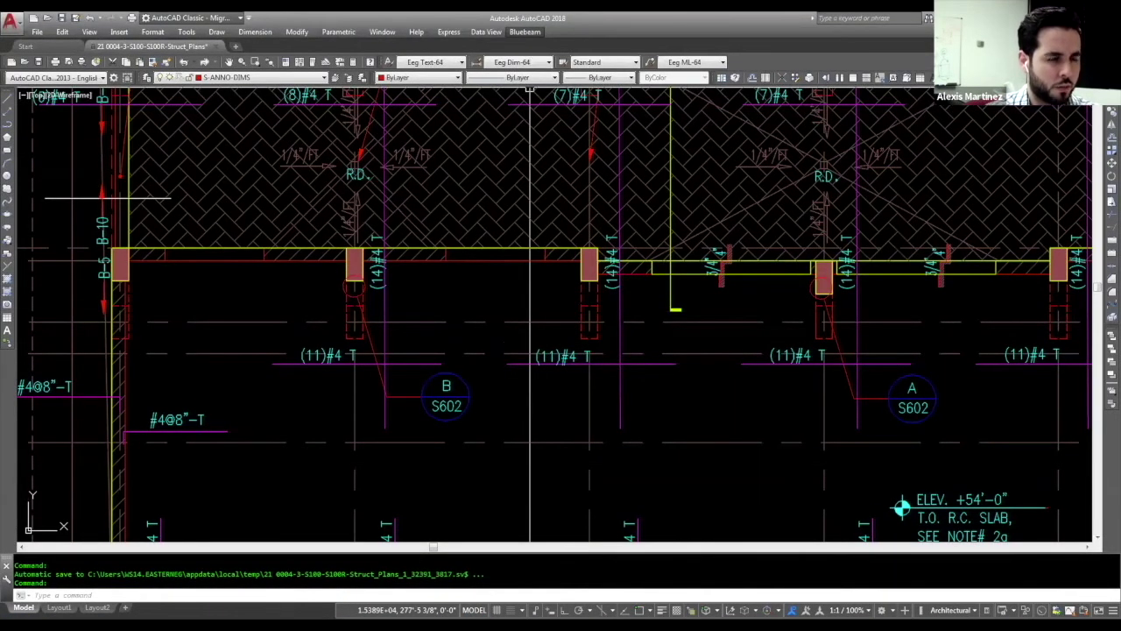
Zoom out and pan the AutoCAD drawing over to the Foundation Plan.
scroll(569, 263, "down", 10)
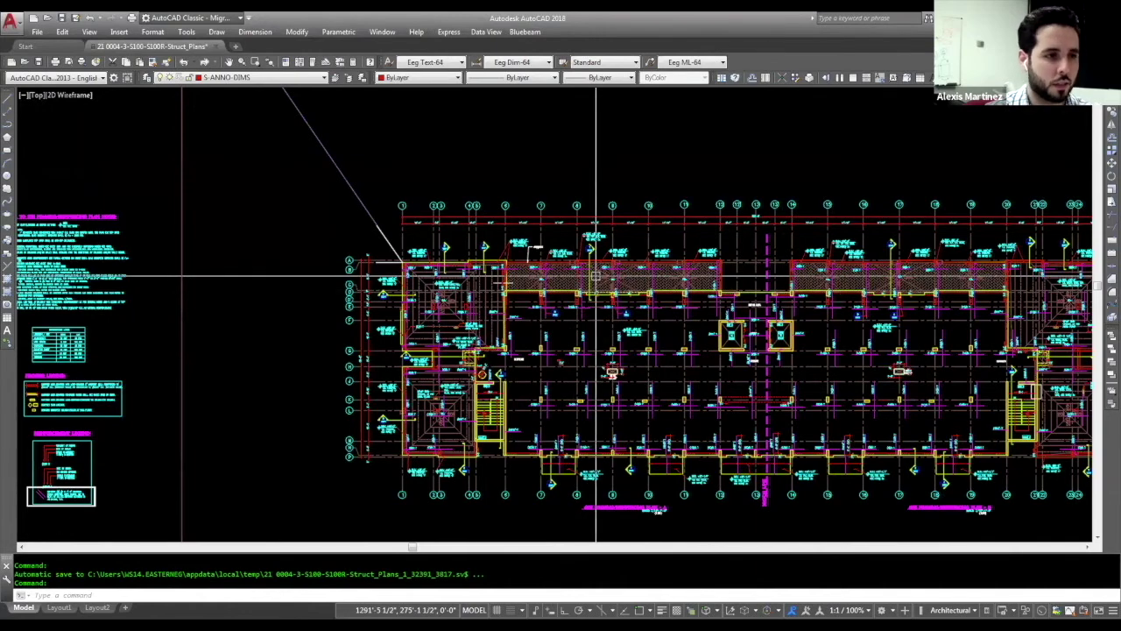
scroll(595, 277, "down", 5)
middle_click_drag(125, 187, 868, 225)
scroll(324, 310, "up", 6)
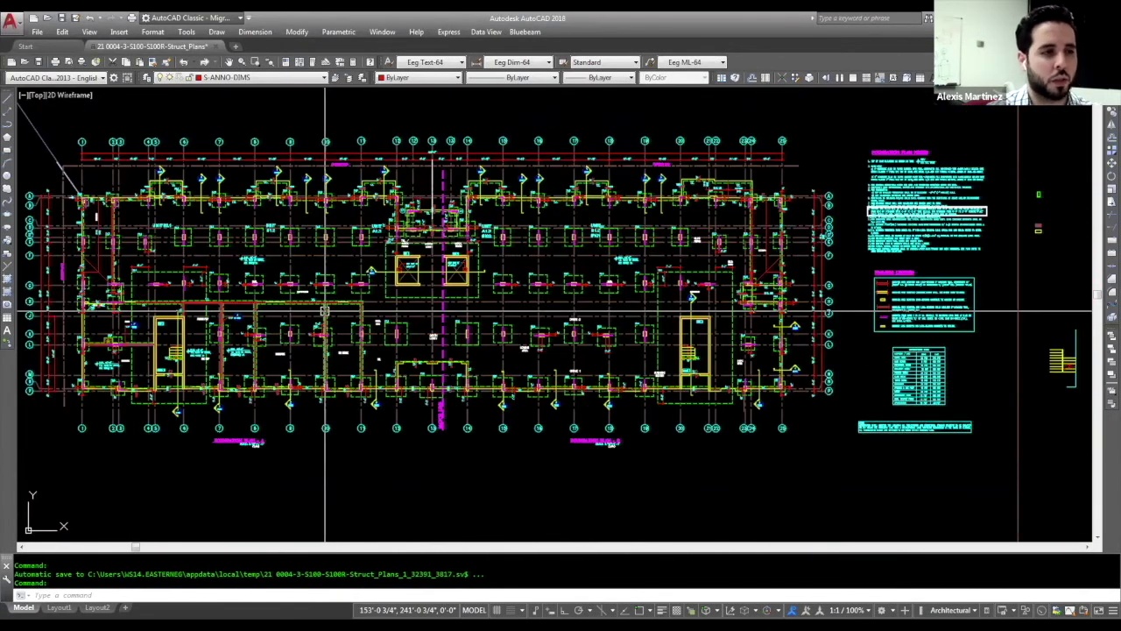
scroll(324, 311, "up", 4)
scroll(344, 344, "down", 3)
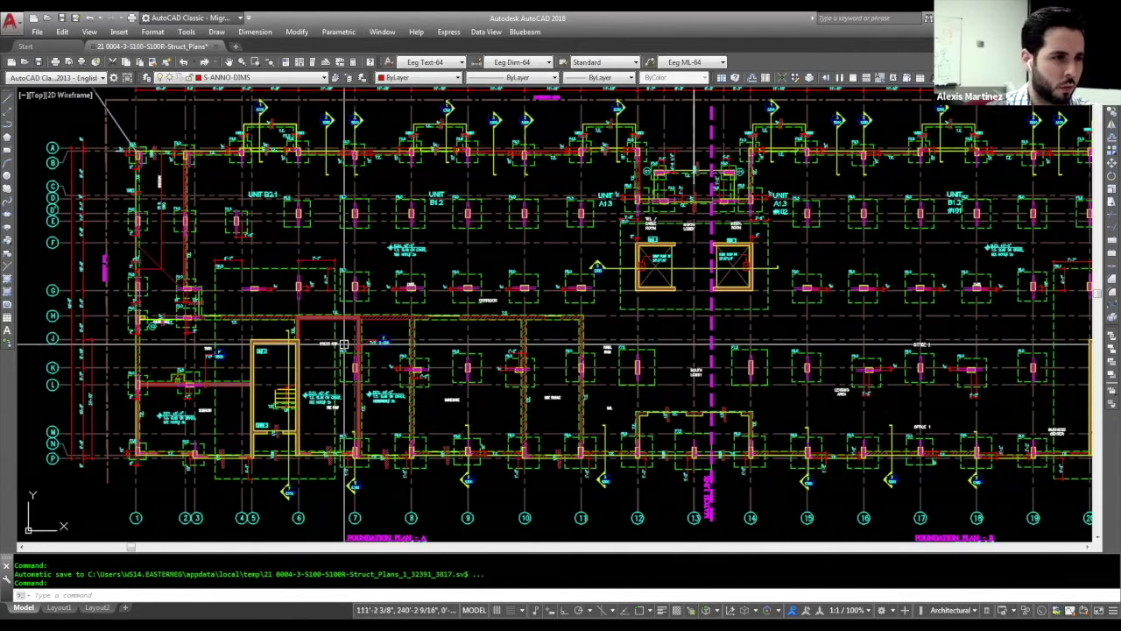
scroll(345, 344, "up", 2)
Pan across the foundation plan's footings to bring the row of F4.5 footings into view.
middle_click_drag(350, 298, 398, 288)
scroll(398, 287, "up", 2)
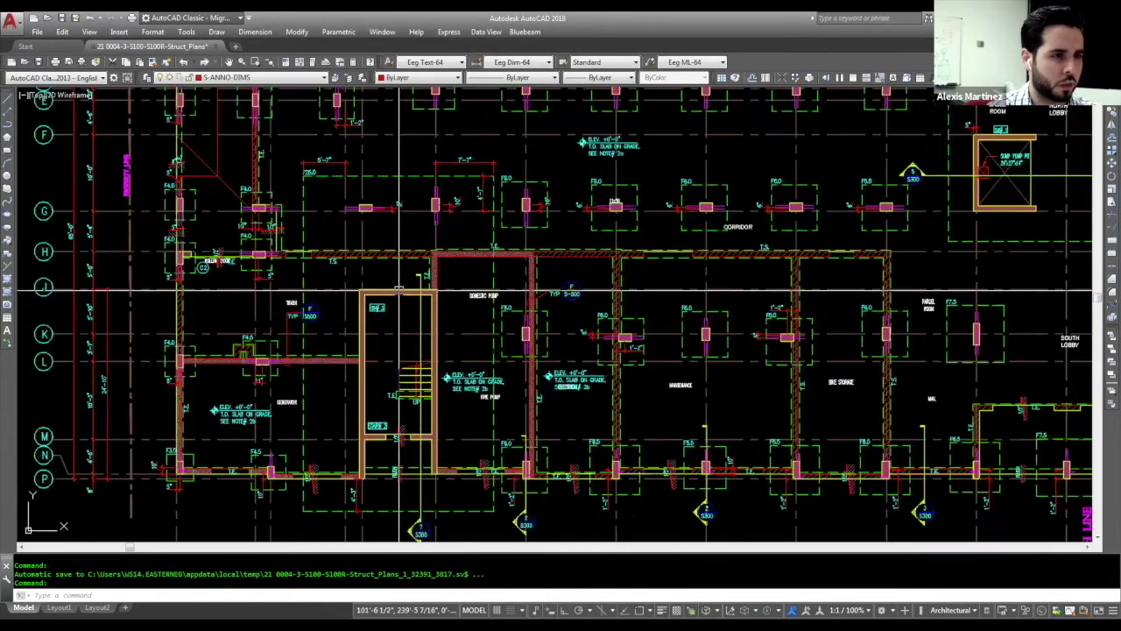
scroll(399, 287, "down", 3)
middle_click_drag(596, 208, 534, 231)
scroll(534, 231, "up", 3)
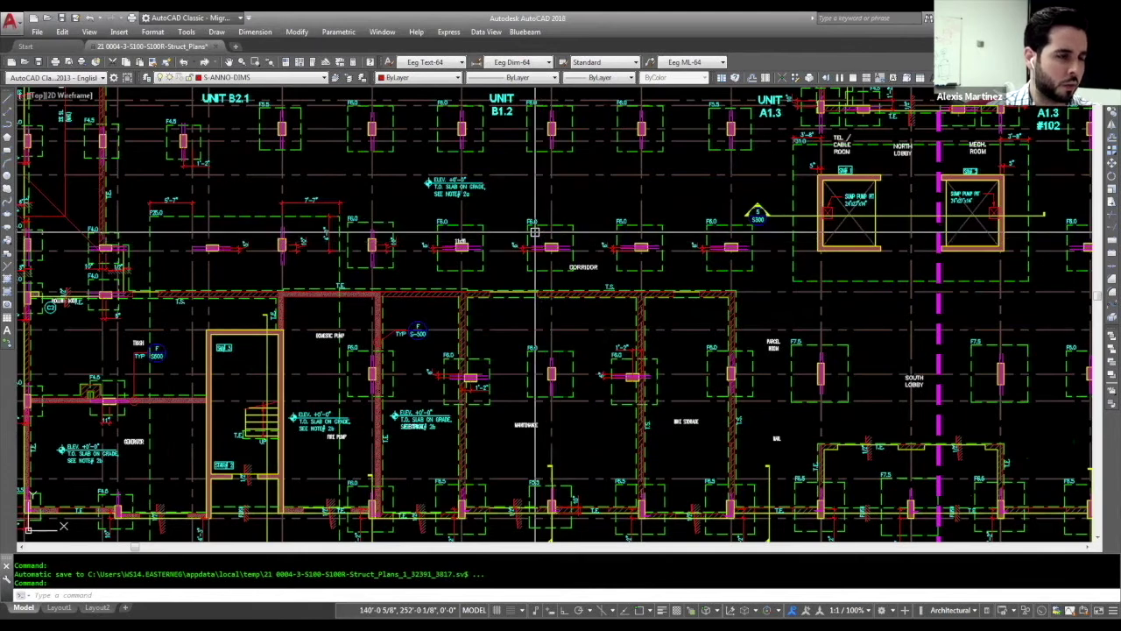
scroll(517, 224, "up", 3)
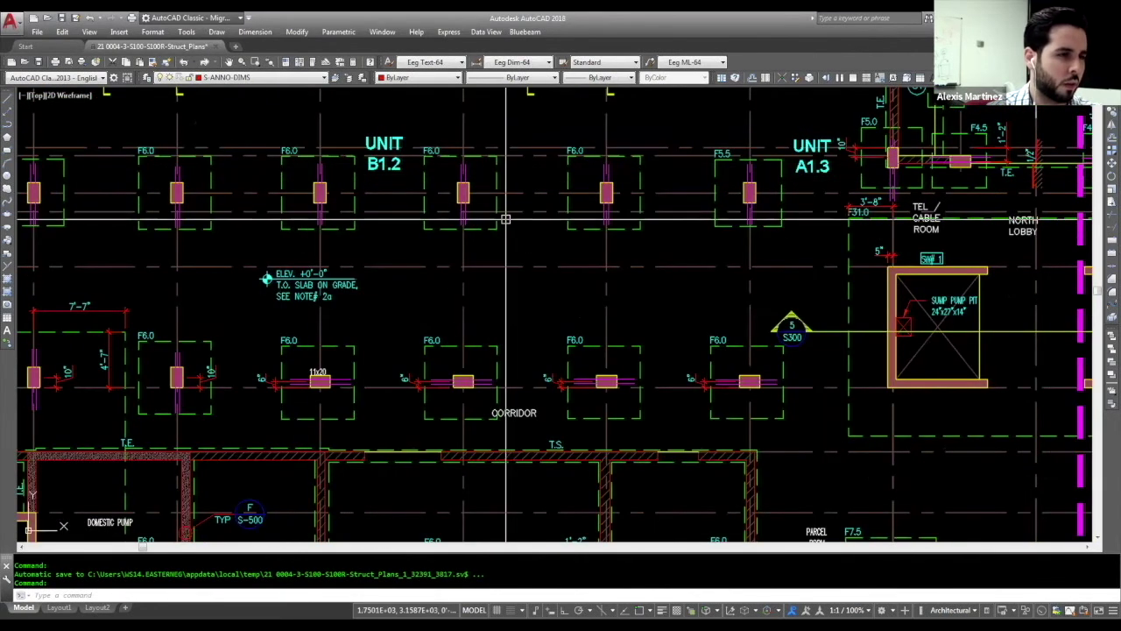
middle_click_drag(505, 217, 470, 278)
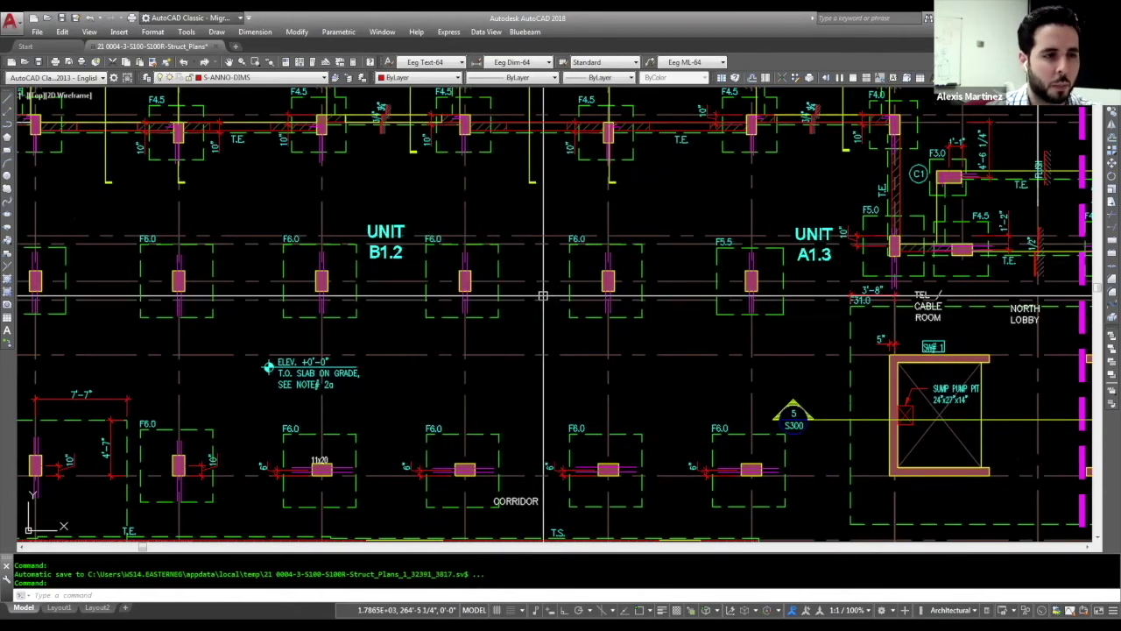
Move to another area of the foundation plan and zoom in on its footings.
scroll(510, 264, "down", 5)
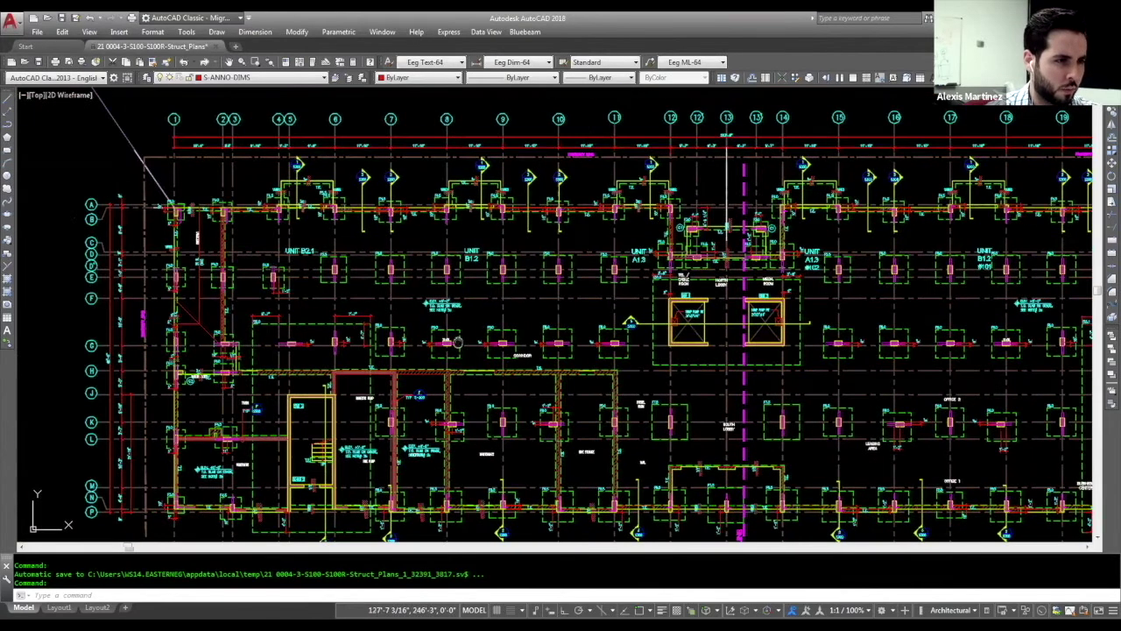
middle_click_drag(416, 380, 427, 364)
scroll(426, 365, "up", 4)
scroll(427, 364, "down", 1)
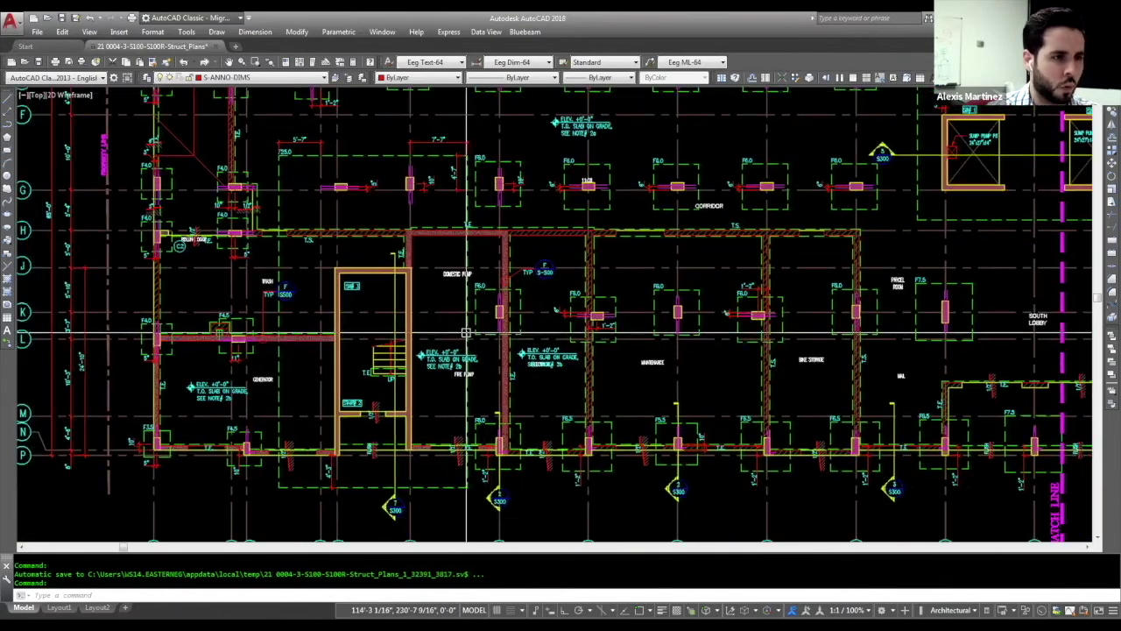
scroll(363, 345, "down", 2)
scroll(538, 296, "down", 3)
scroll(538, 289, "up", 2)
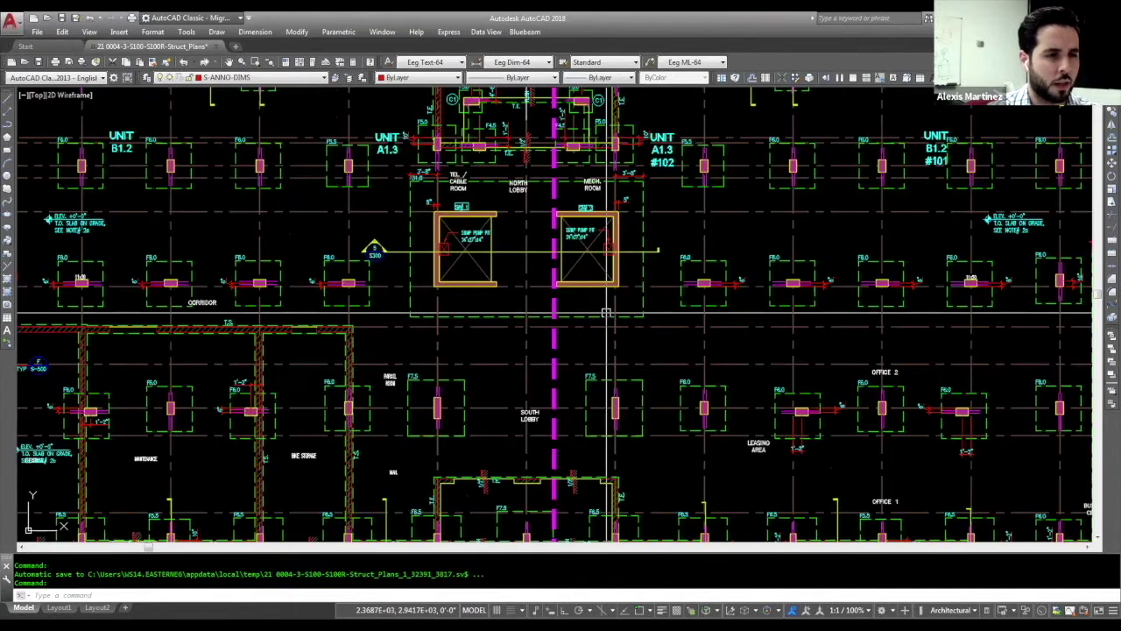
scroll(538, 296, "down", 3)
scroll(538, 296, "up", 4)
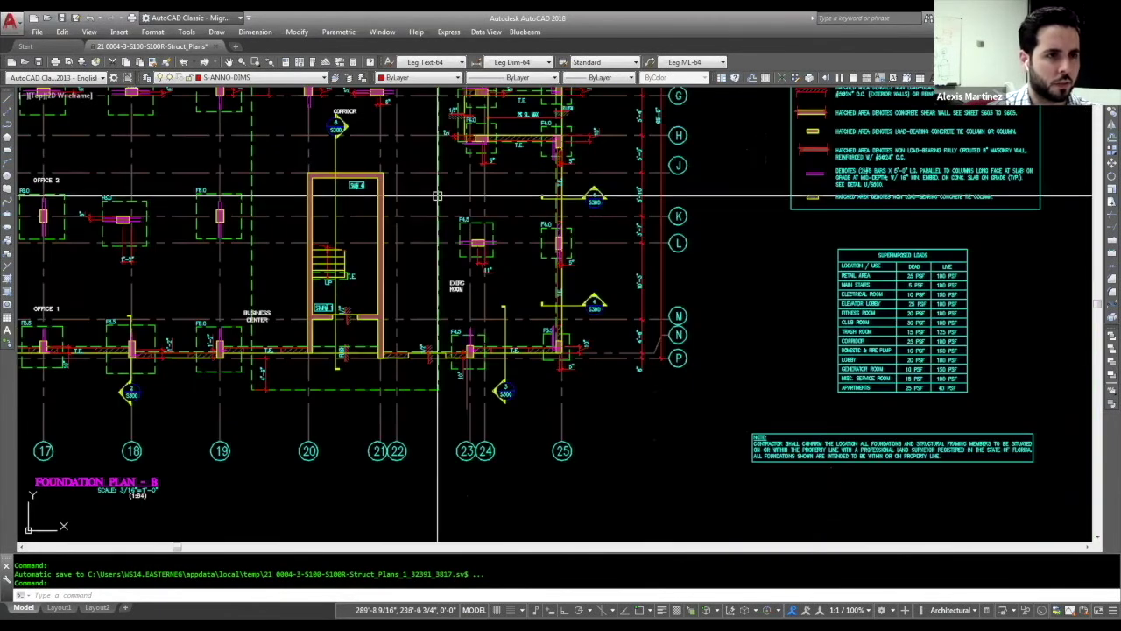
Pan to the plan's right end and loads table, zooming to inspect them.
middle_click_drag(526, 284, 782, 358)
scroll(745, 383, "down", 3)
scroll(771, 368, "up", 1)
scroll(781, 358, "down", 3)
scroll(636, 317, "up", 3)
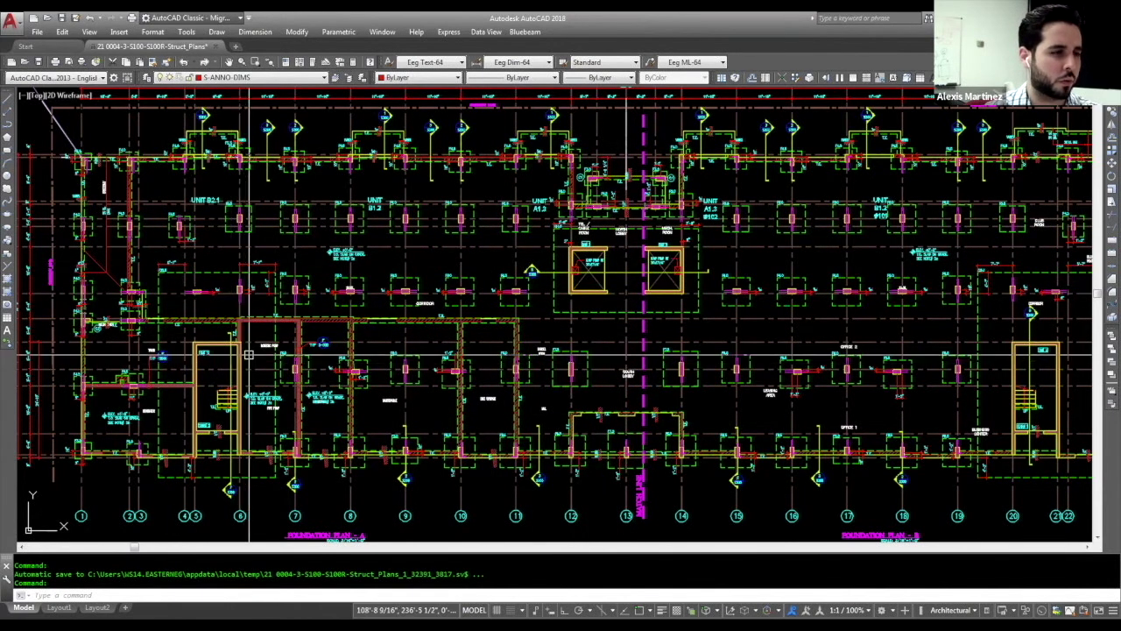
middle_click_drag(382, 238, 405, 252)
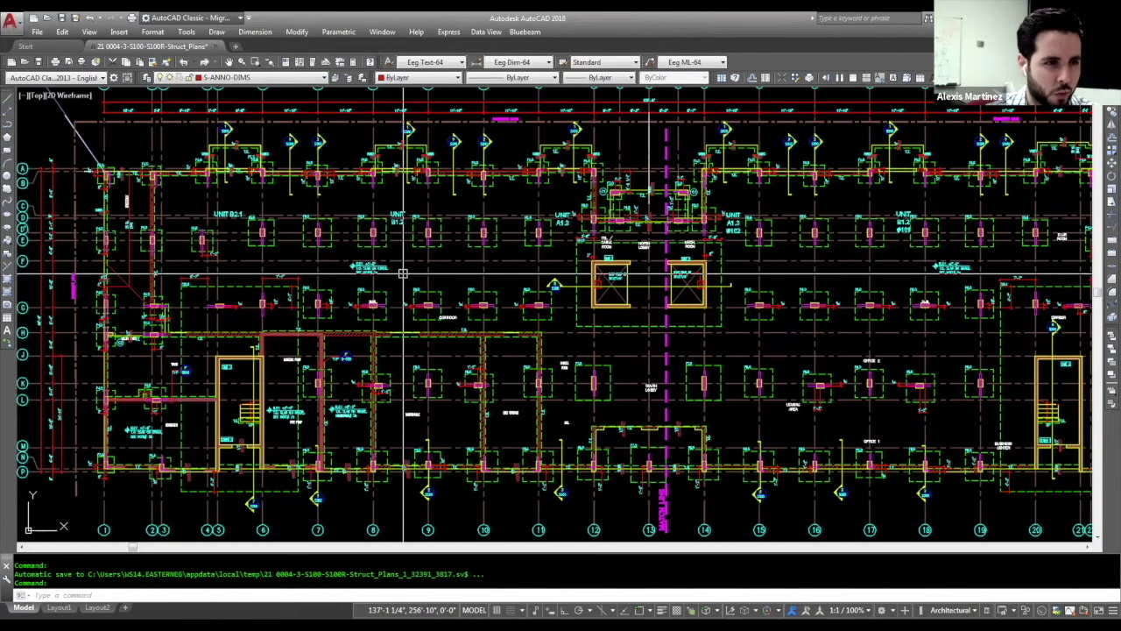
scroll(403, 273, "down", 5)
scroll(438, 243, "up", 5)
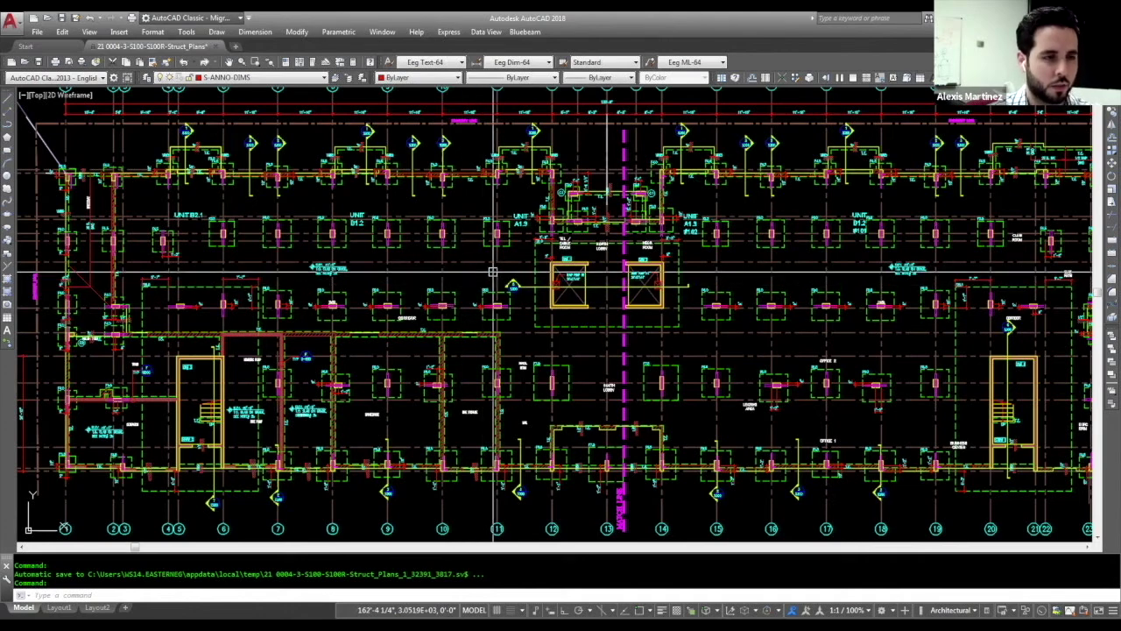
middle_click_drag(488, 273, 528, 274)
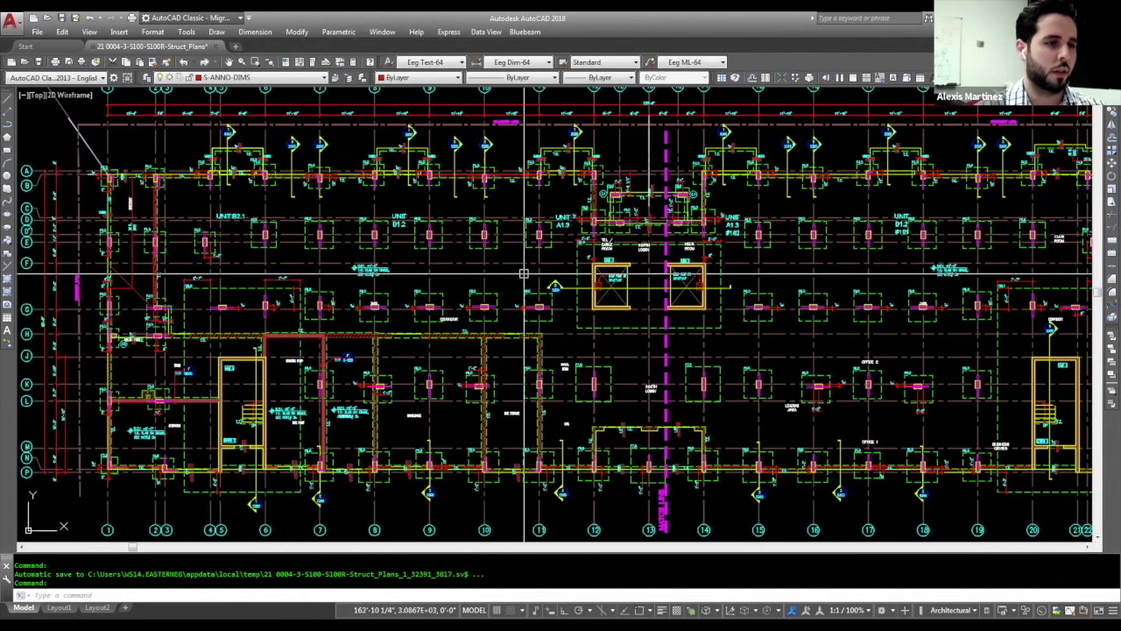
scroll(493, 306, "up", 2)
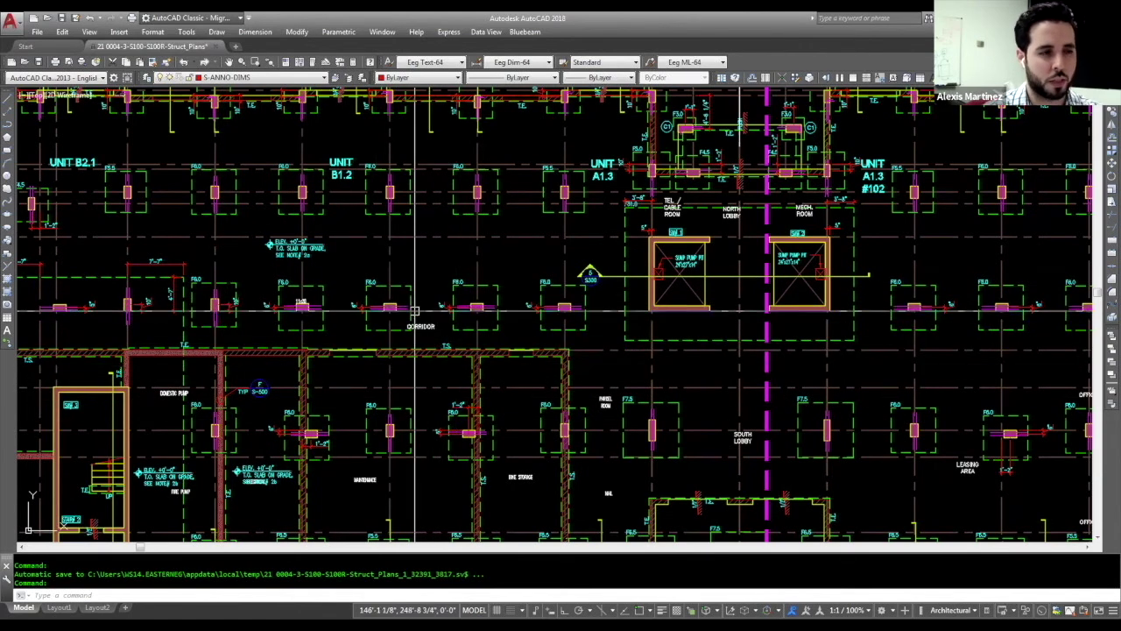
middle_click_drag(423, 231, 449, 280)
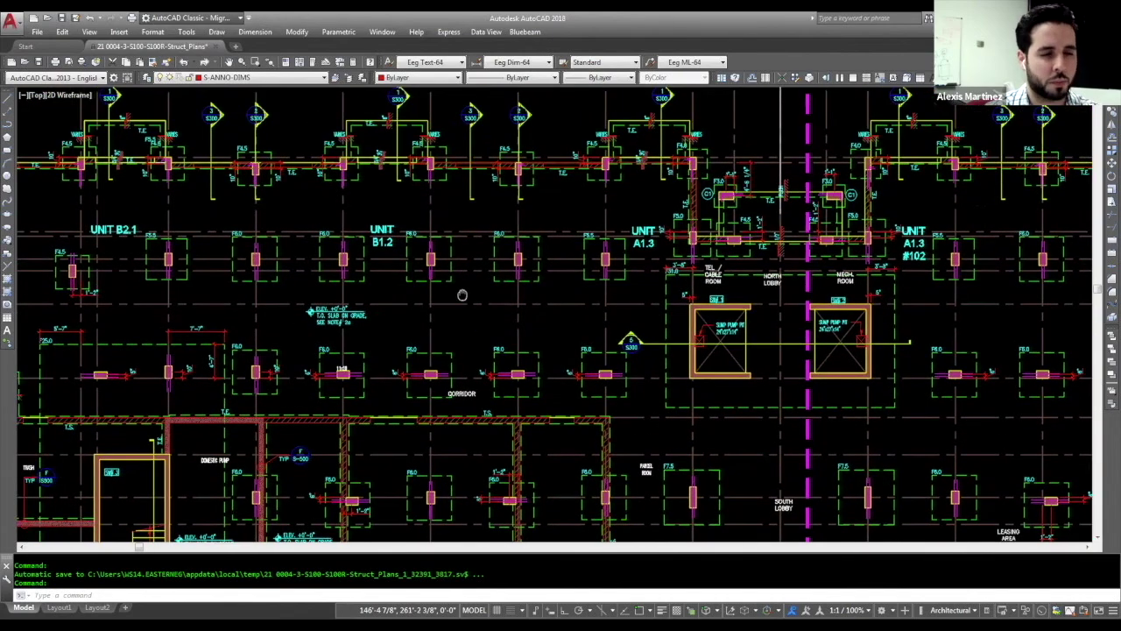
scroll(473, 280, "down", 6)
scroll(613, 254, "up", 2)
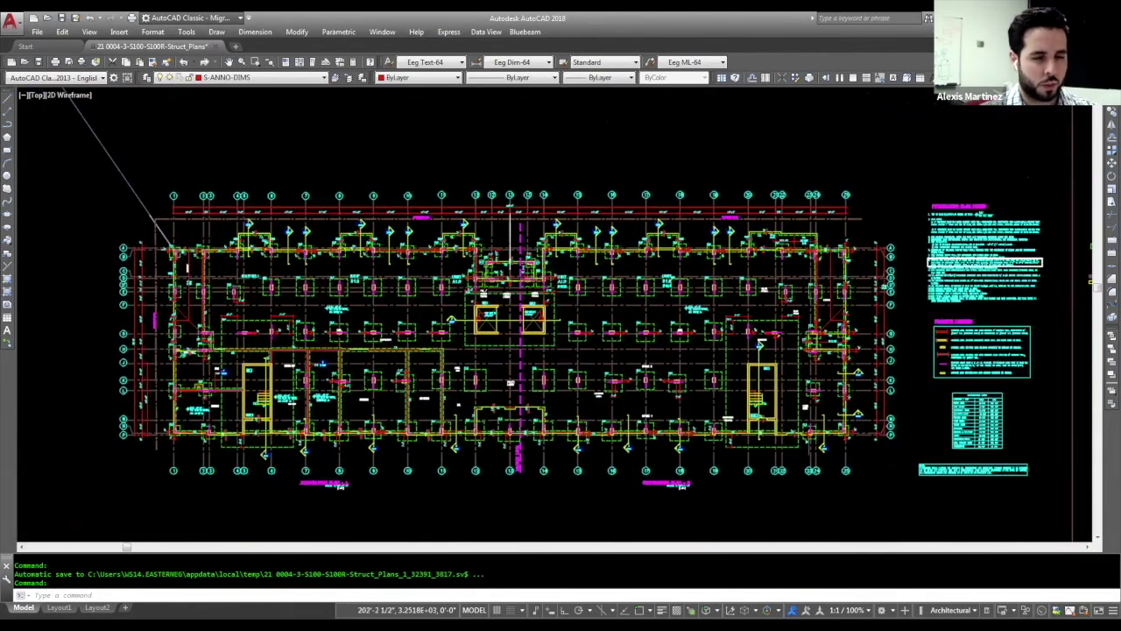